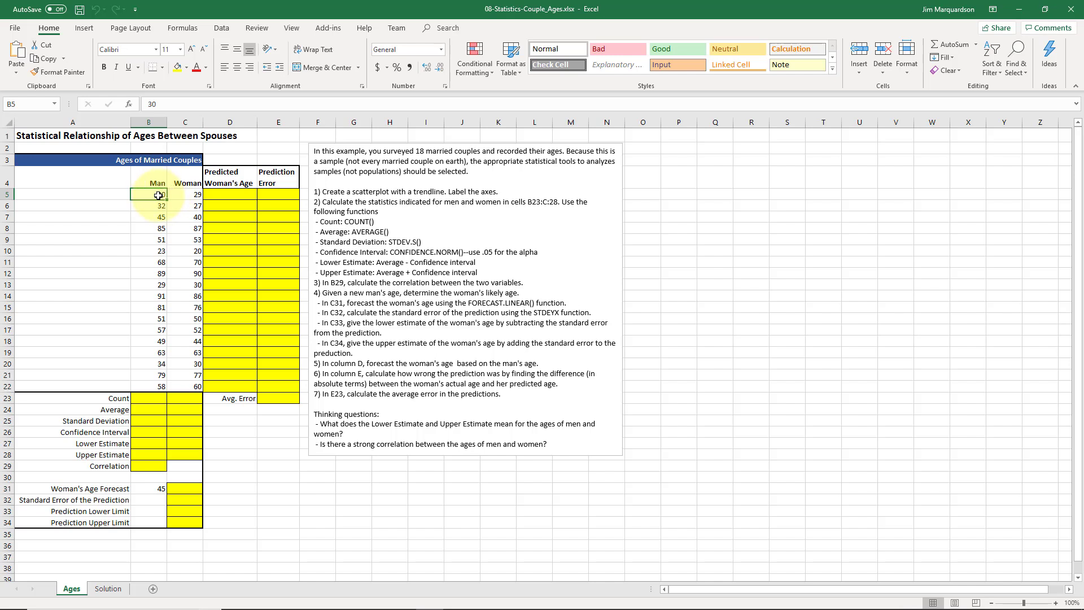
Step: Insert a scatter chart of the man and woman ages in B4:C22
left_click(149, 395)
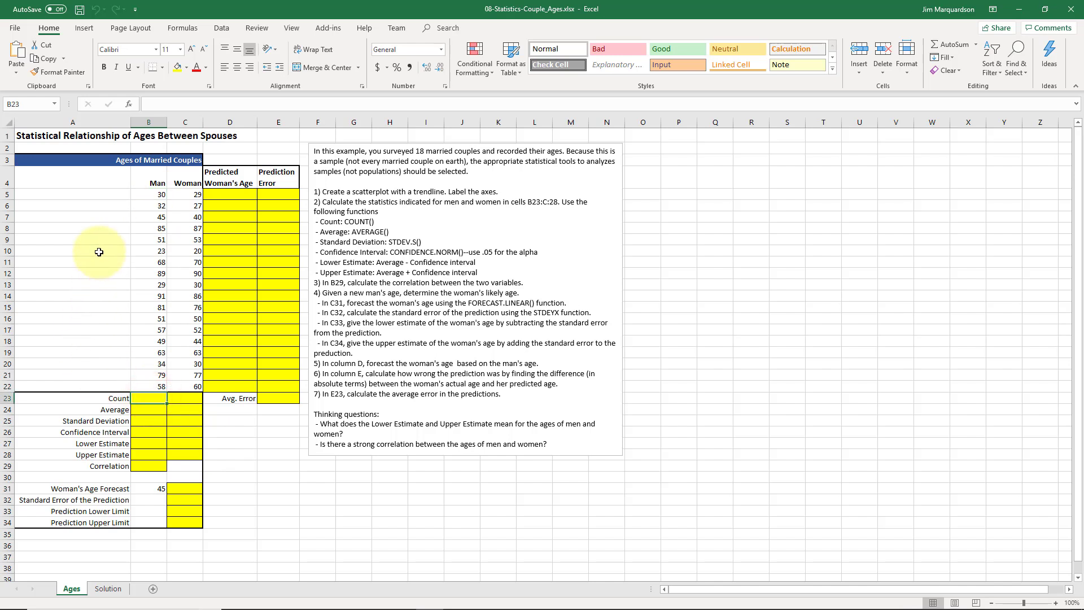
left_click_drag(158, 182, 186, 386)
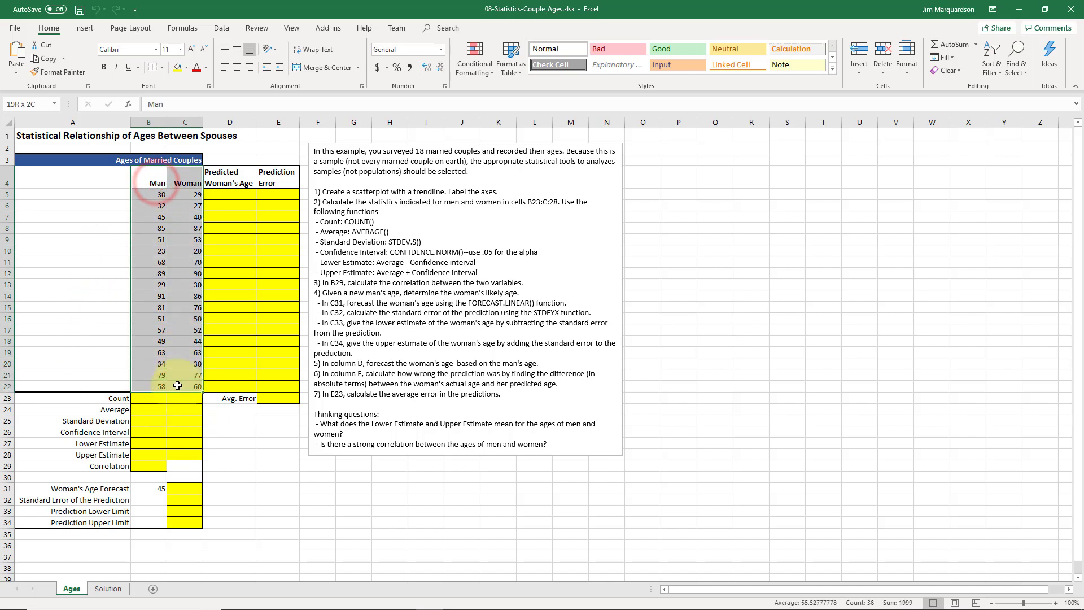
left_click(92, 28)
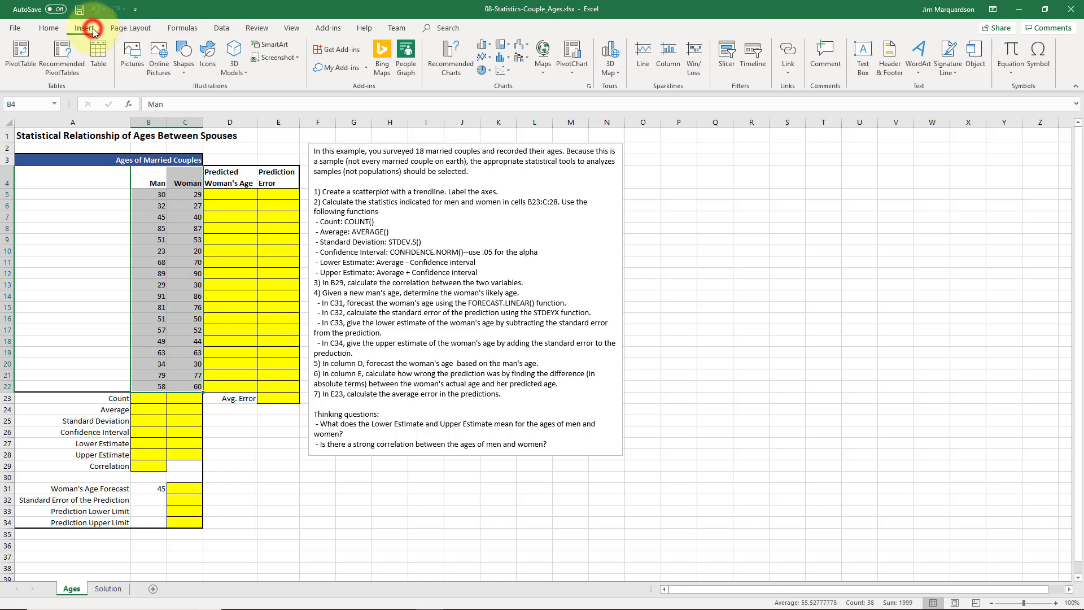
left_click(505, 78)
left_click(511, 109)
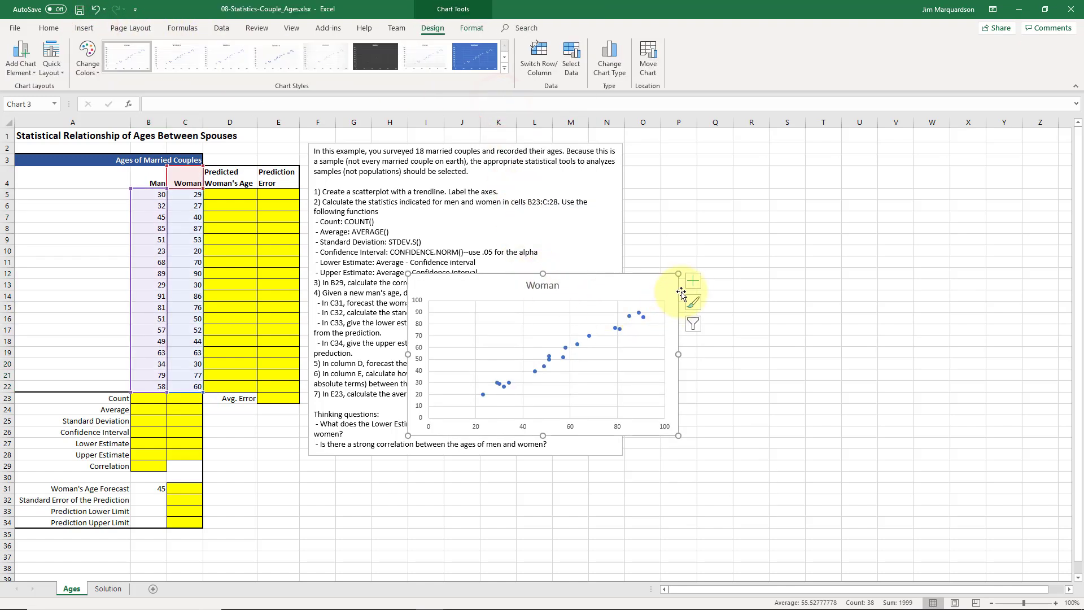
Step: Add a trendline and axis titles to the scatter chart, leaving data labels off
left_click(694, 282)
left_click(721, 328)
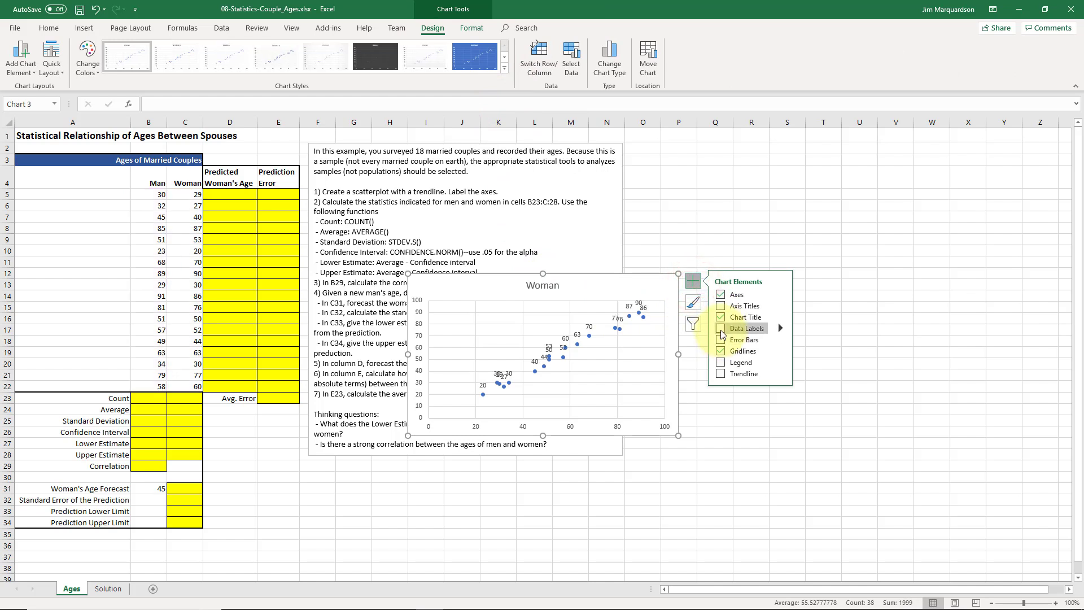
left_click(722, 328)
left_click(721, 374)
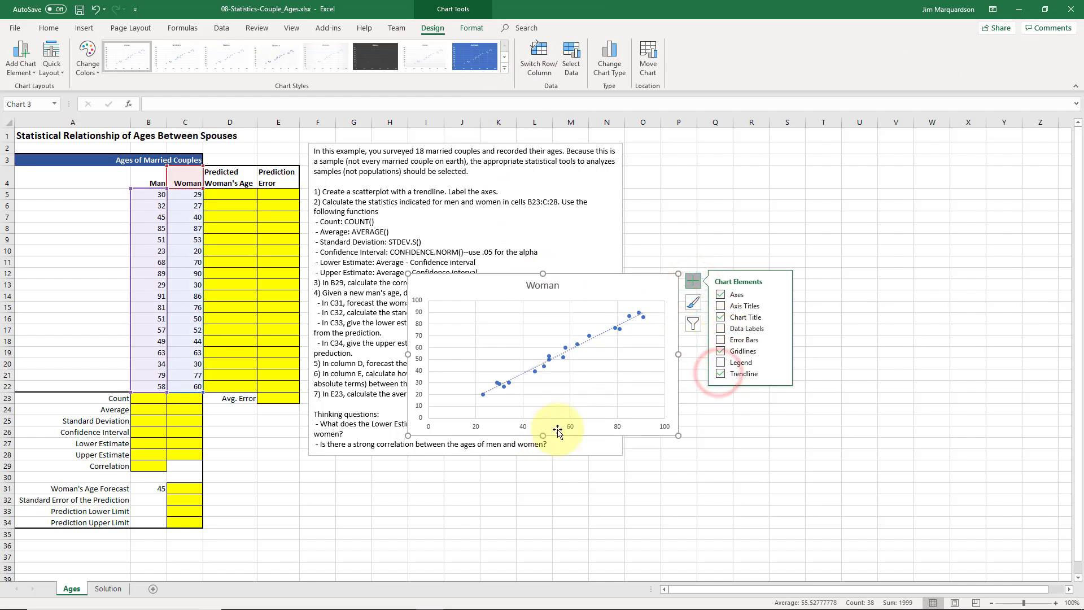
left_click(722, 306)
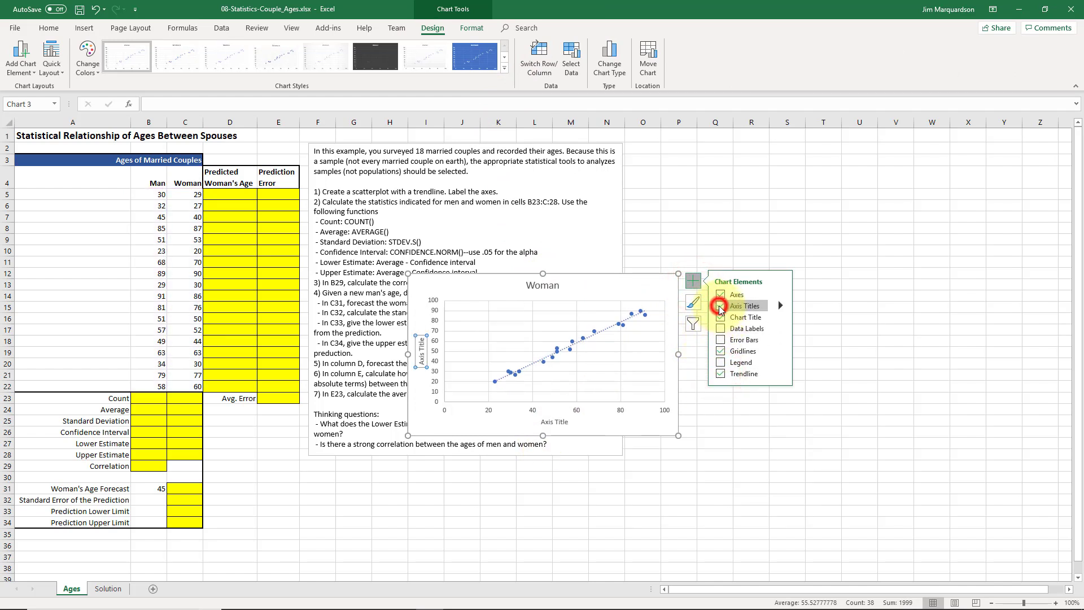
Step: Label the chart's vertical axis "Woman's Age" and its horizontal axis "Man's Age"
triple_click(420, 350)
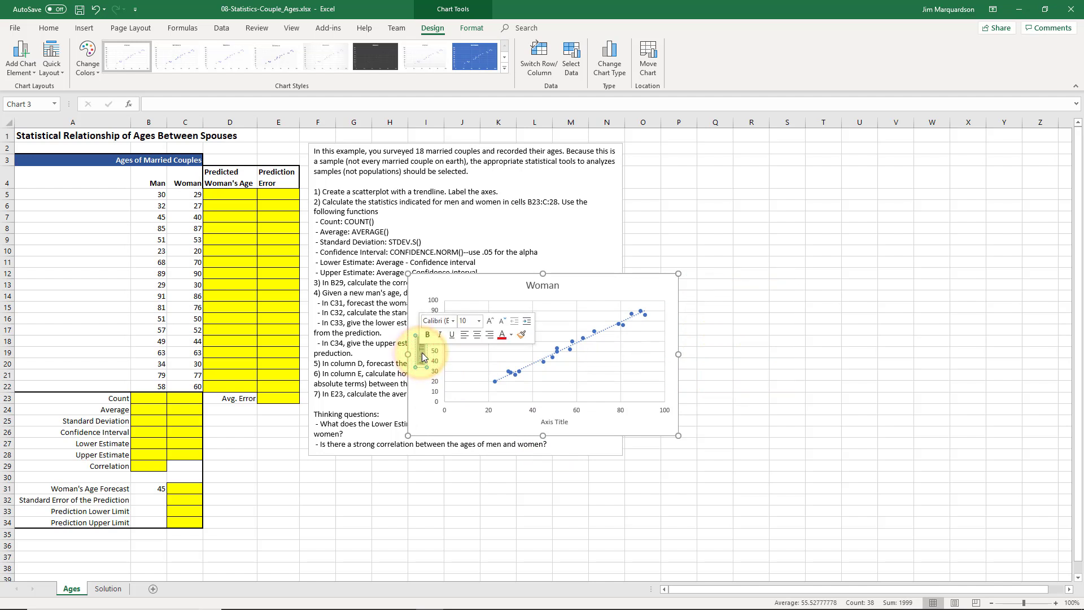
type("Woman's")
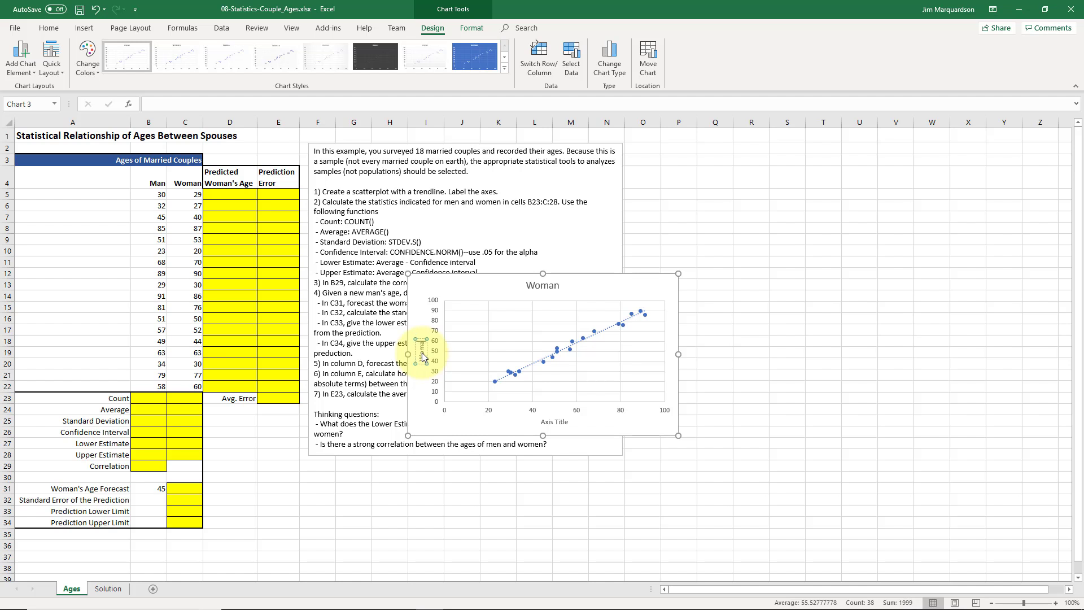
type(" Age")
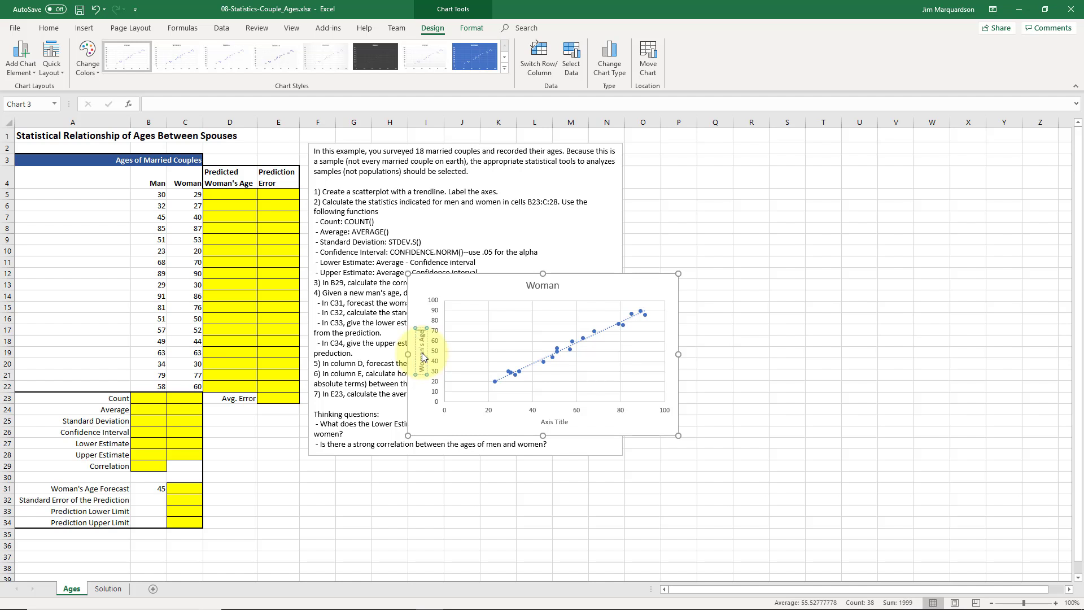
left_click(550, 421)
triple_click(549, 421)
key("Delete")
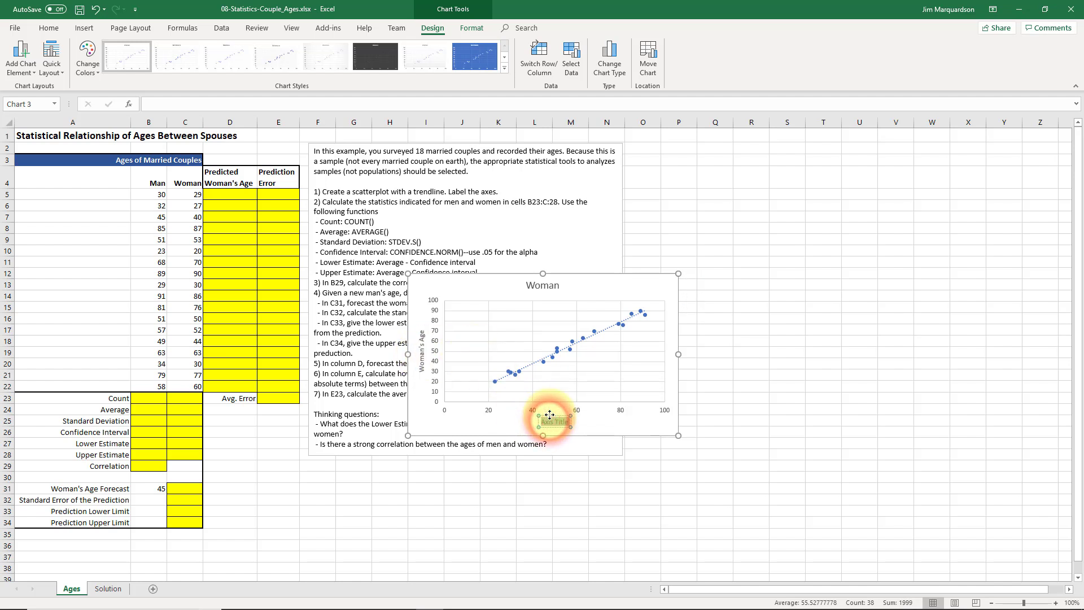
type("Man's")
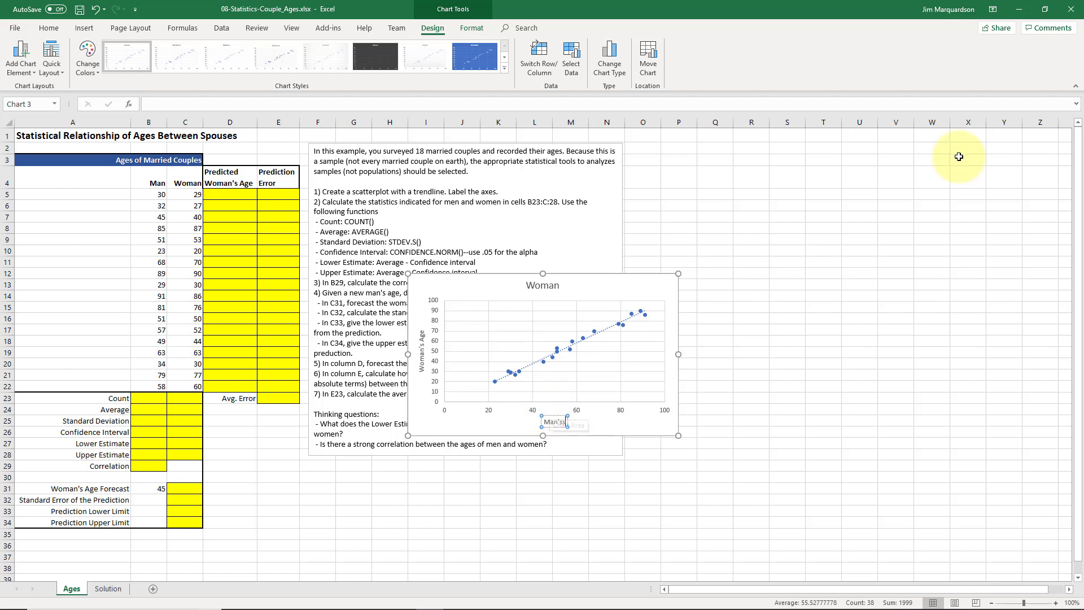
type(" Age")
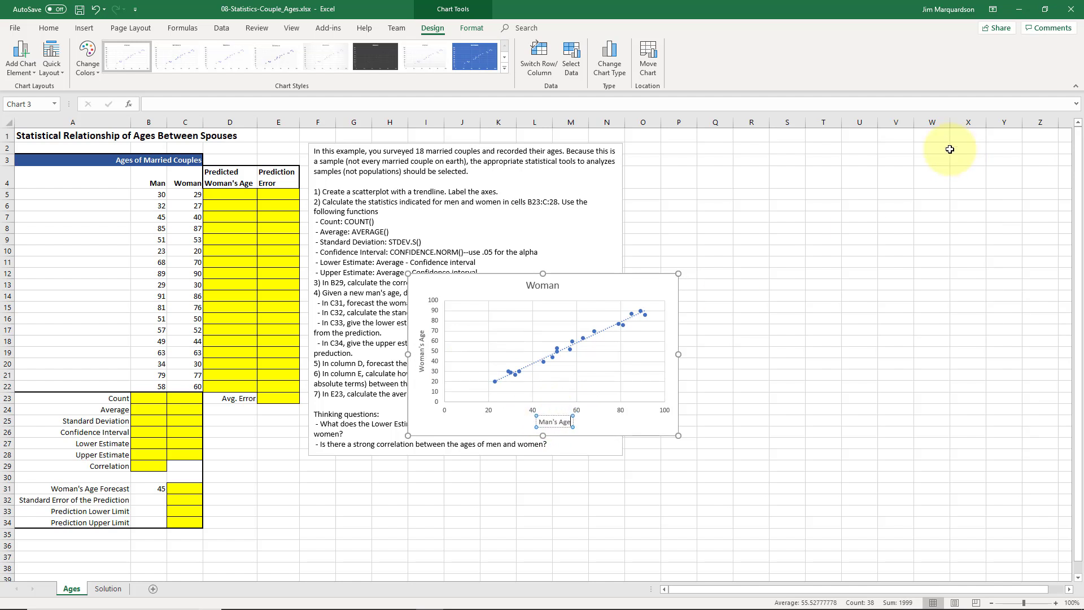
Step: Change the chart title to "Age Comparisons"
double_click(544, 287)
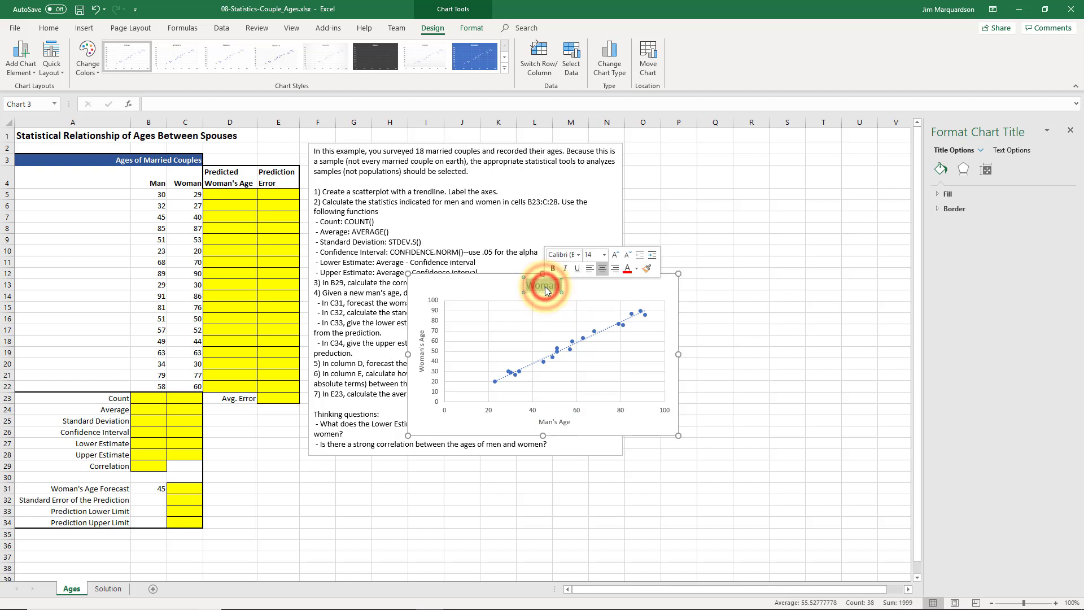
type("Ag")
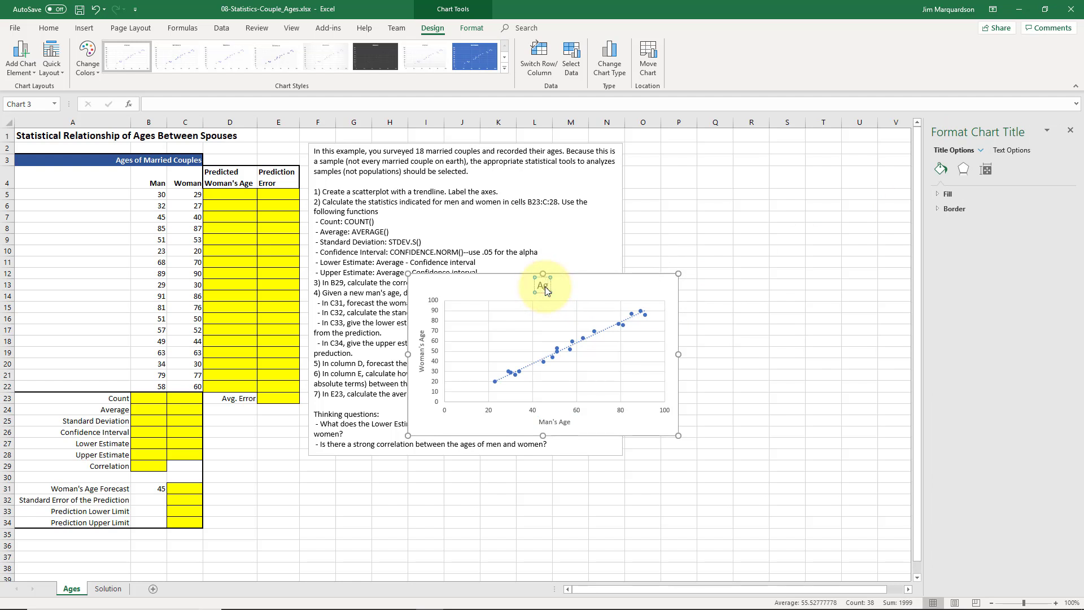
type("e in Ma")
key("BackSpace")
key("BackSpace")
key("BackSpace")
type("in Ma")
key("BackSpace")
key("BackSpace")
key("BackSpace")
key("BackSpace")
key("BackSpace")
key("BackSpace")
type("Comparisons")
left_click(467, 512)
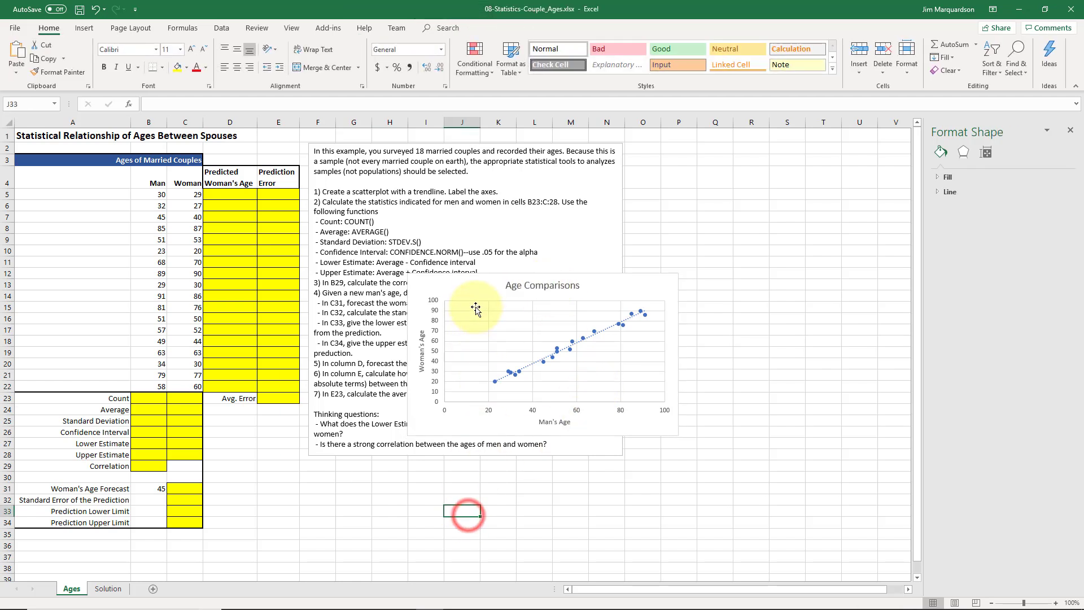
Step: Move the chart beside the instructions text, over about columns N to U and rows 5 to 19
left_click_drag(476, 308, 378, 452)
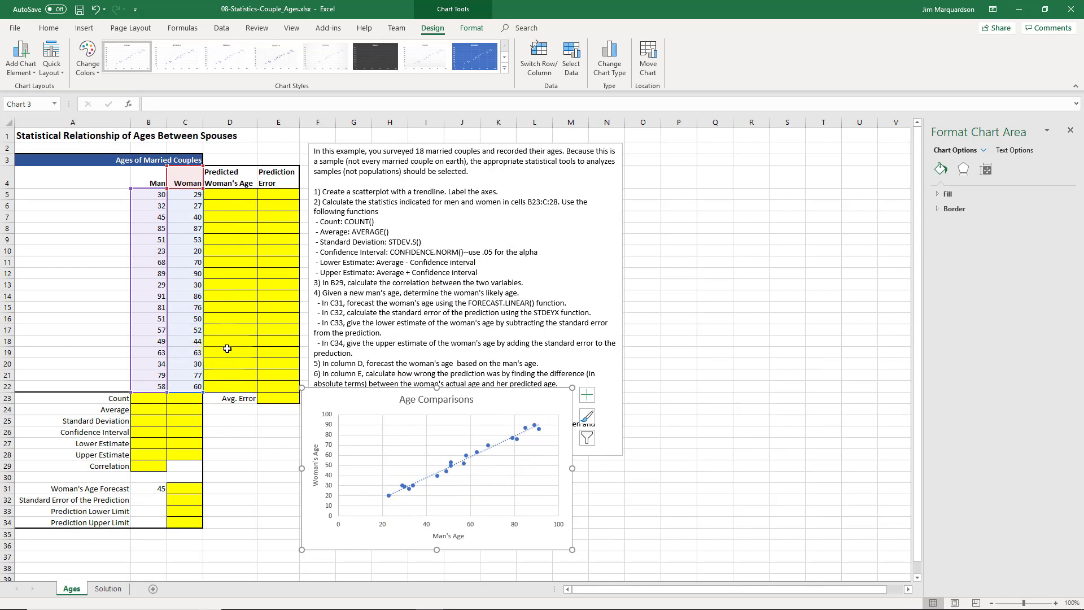
left_click(406, 488)
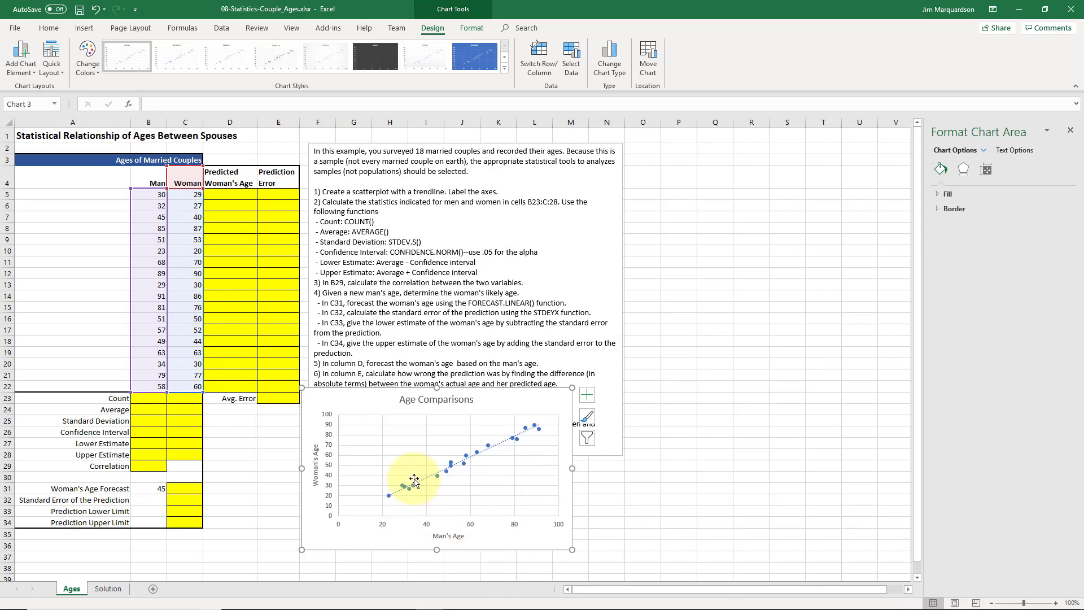
left_click_drag(505, 401, 838, 190)
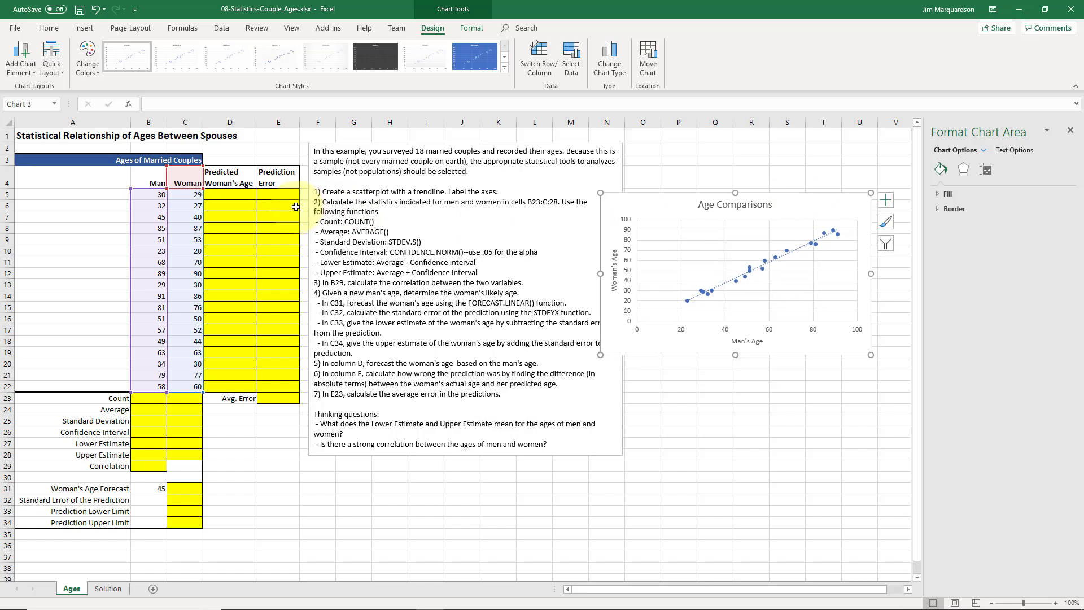
left_click(246, 202)
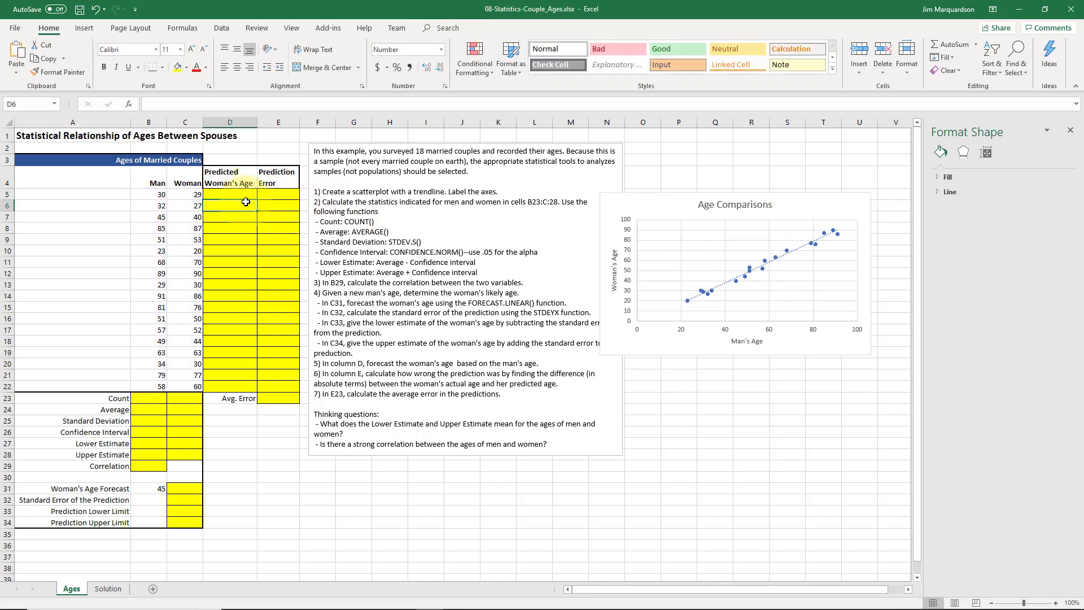
left_click(230, 194)
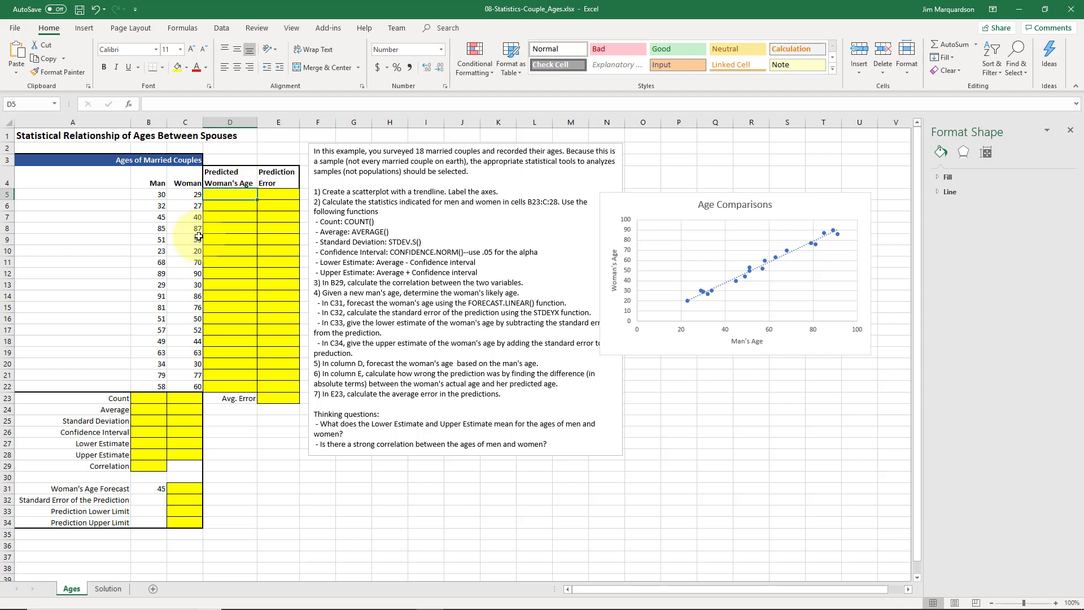
Step: Count the men's ages in B23 with the COUNT function over B5:B22
left_click(147, 399)
type("=")
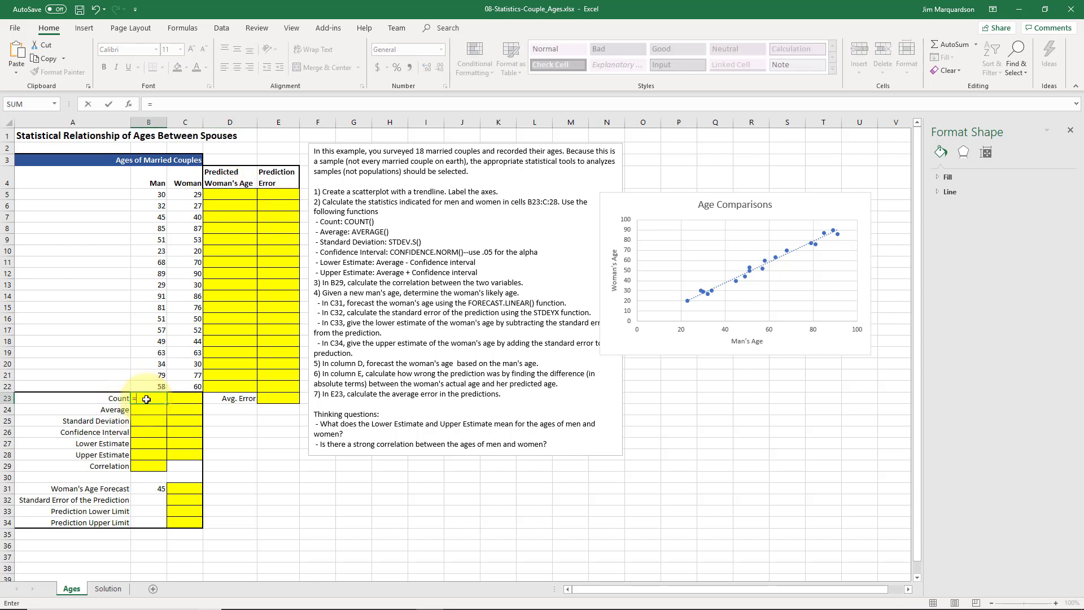
type("count(")
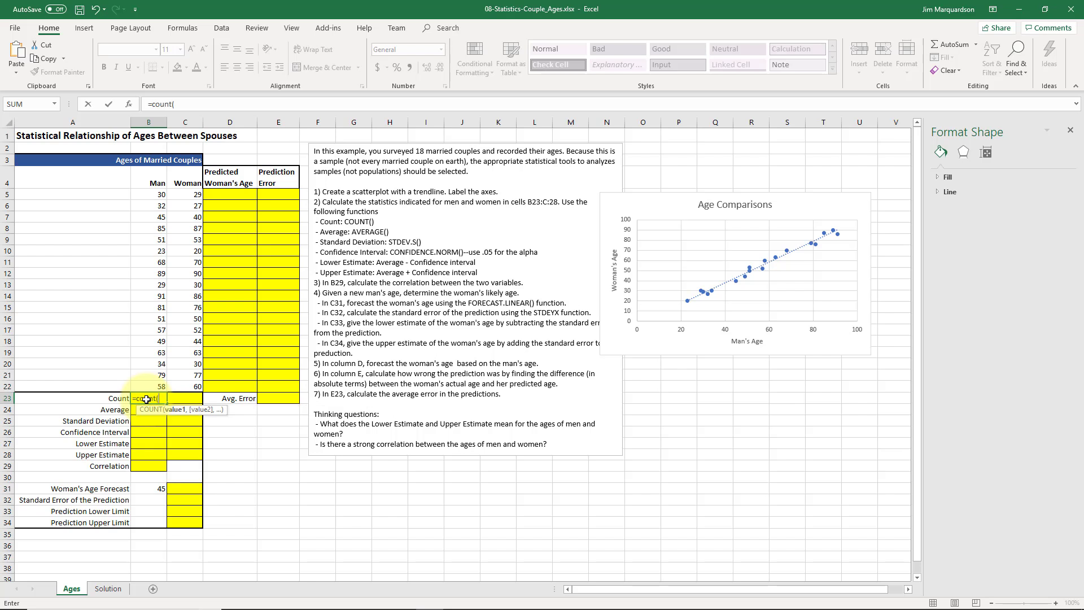
left_click_drag(153, 386, 156, 193)
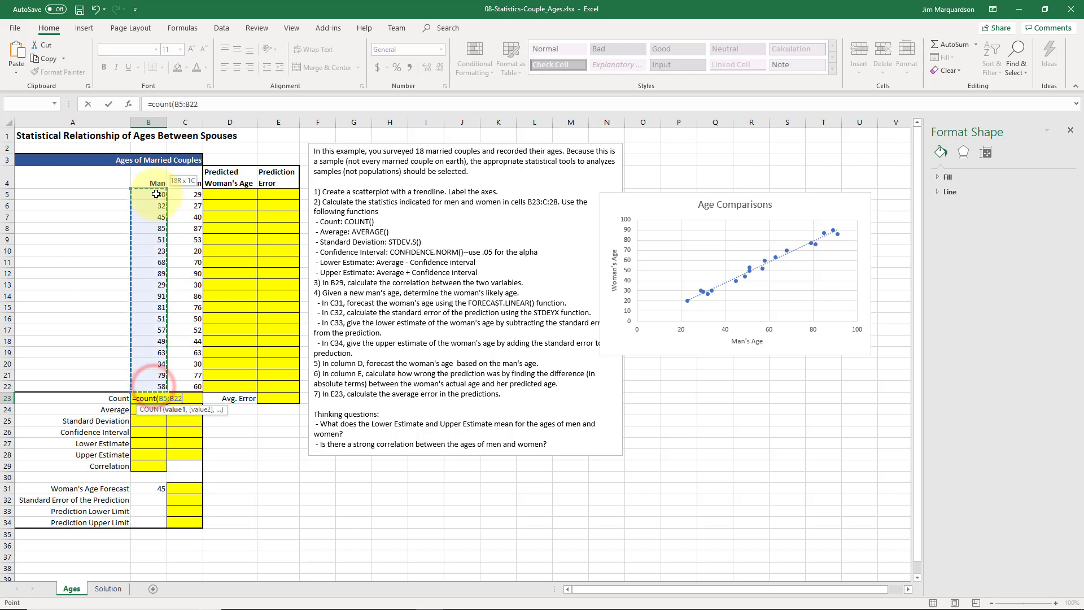
key("Return")
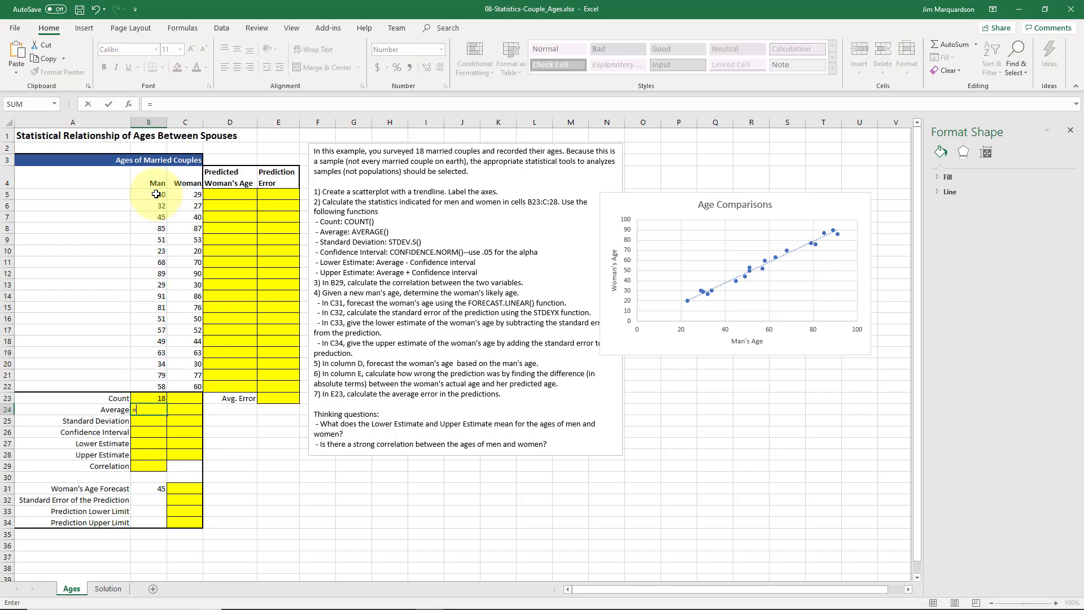
Step: Calculate the men's average age in B24 with the AVERAGE function over B5:B22
type("=ave")
key("Tab")
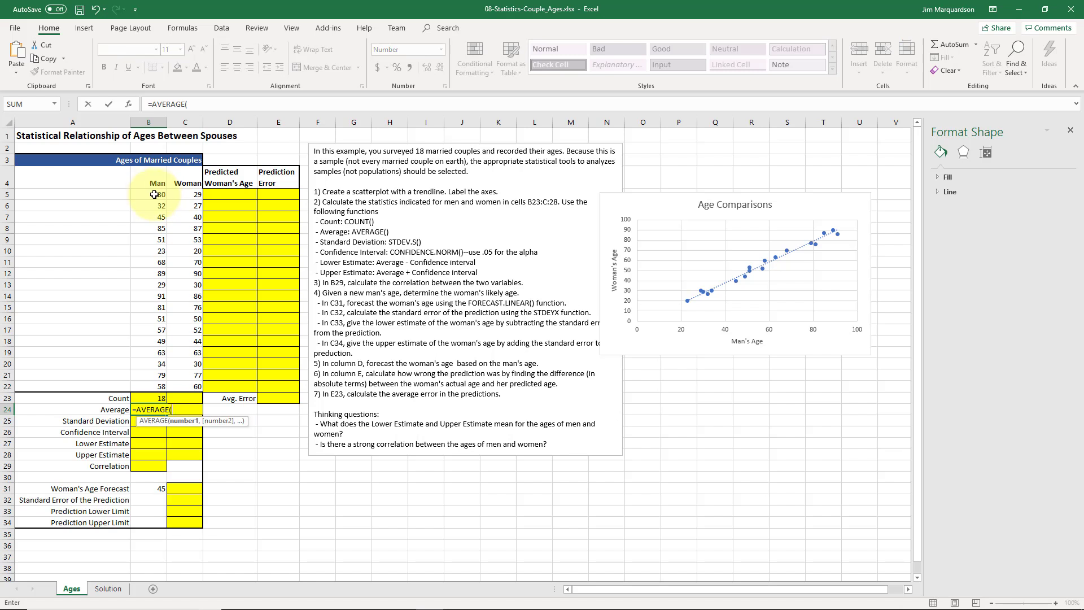
left_click_drag(156, 193, 159, 386)
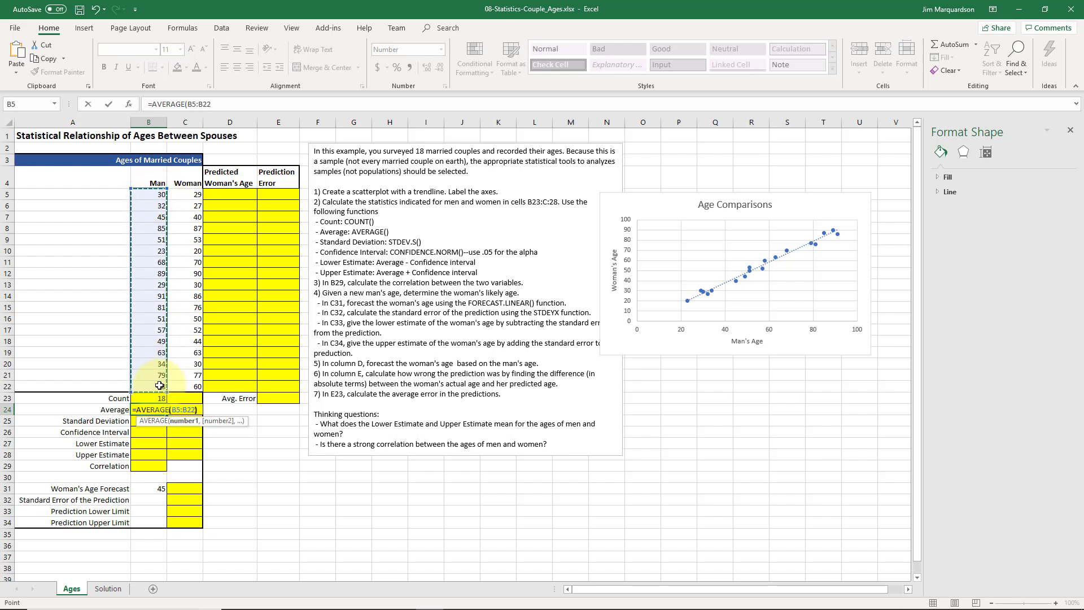
key("Return")
Step: Calculate the sample standard deviation of the men's ages in B25 with STDEV.S over B5:B22
type("=std")
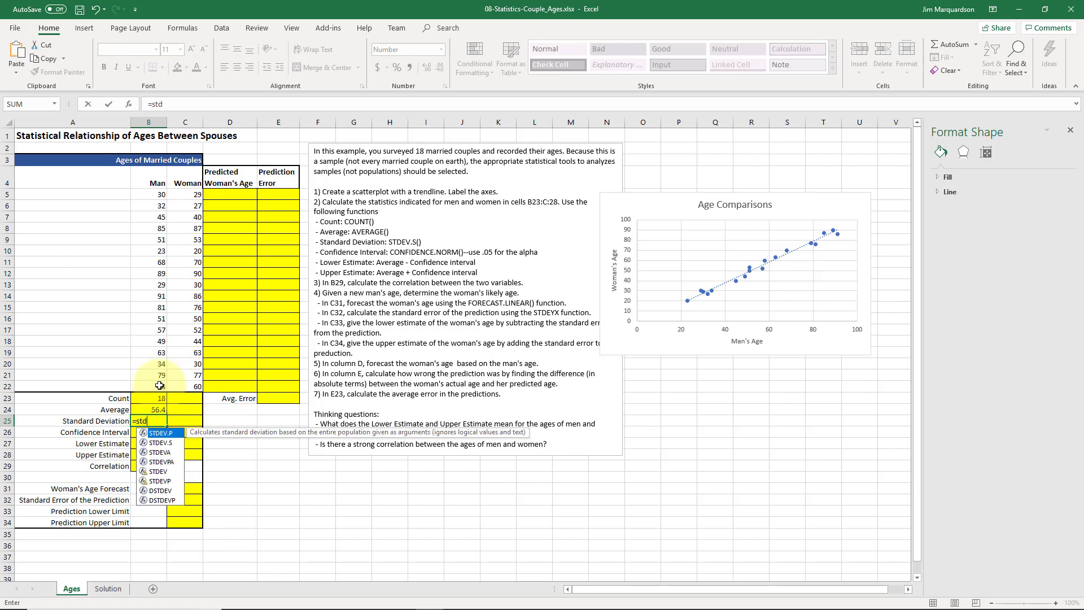
key("Down")
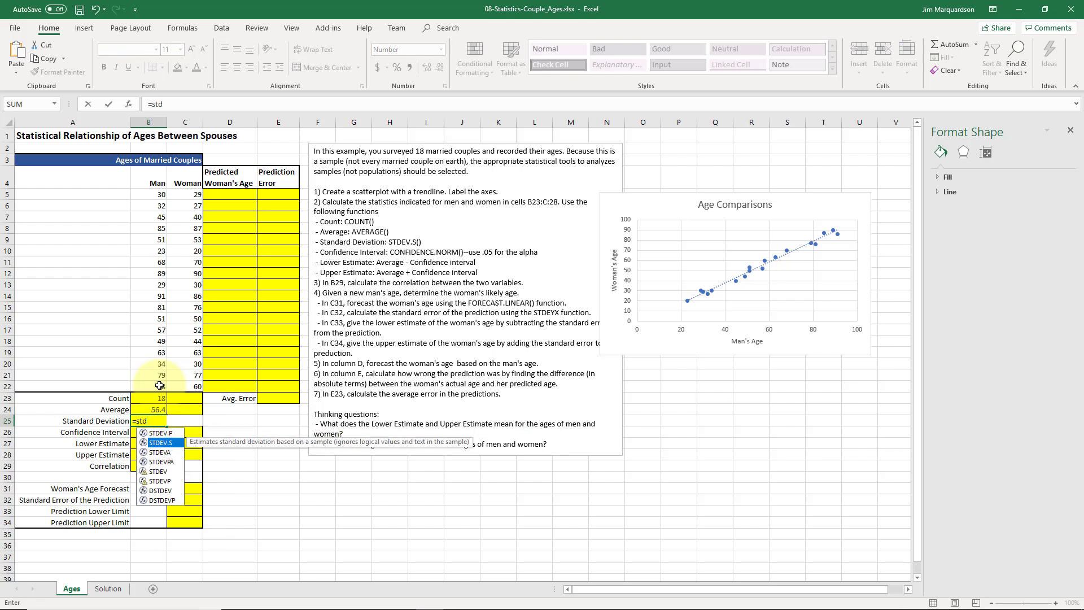
key("Tab")
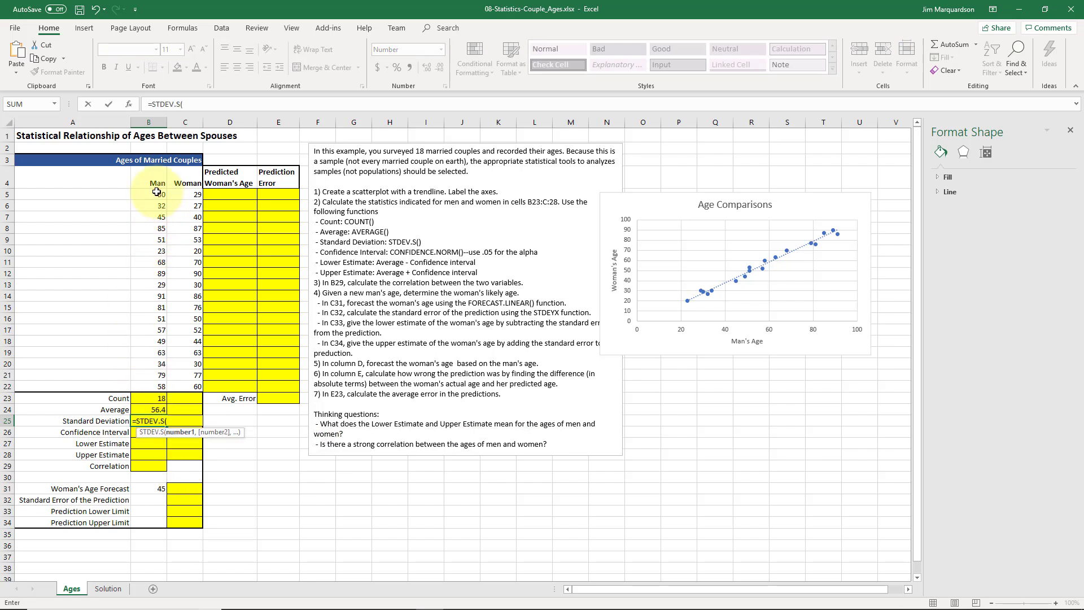
left_click_drag(161, 194, 164, 383)
key("Return")
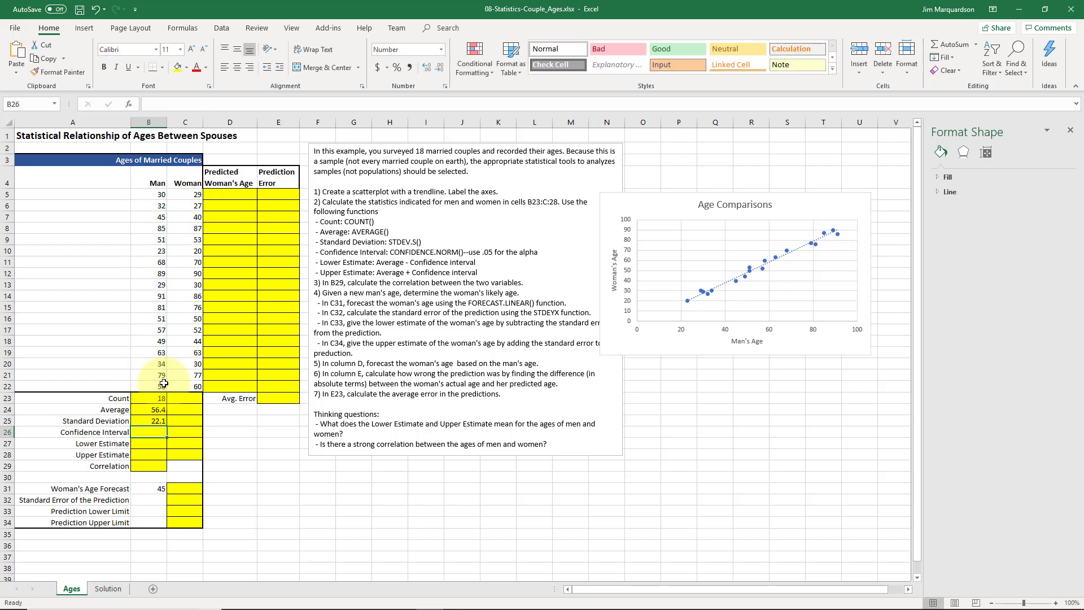
Step: Calculate the men's confidence interval in B26 with CONFIDENCE.NORM, using alpha .05, standard deviation B25 and size B23
type("=confi")
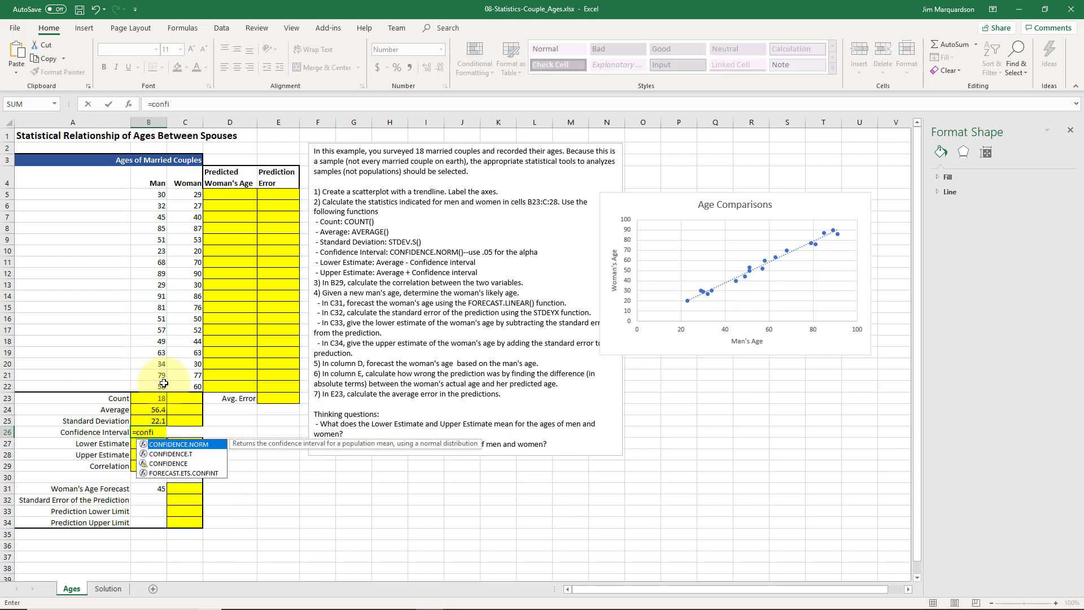
key("Tab")
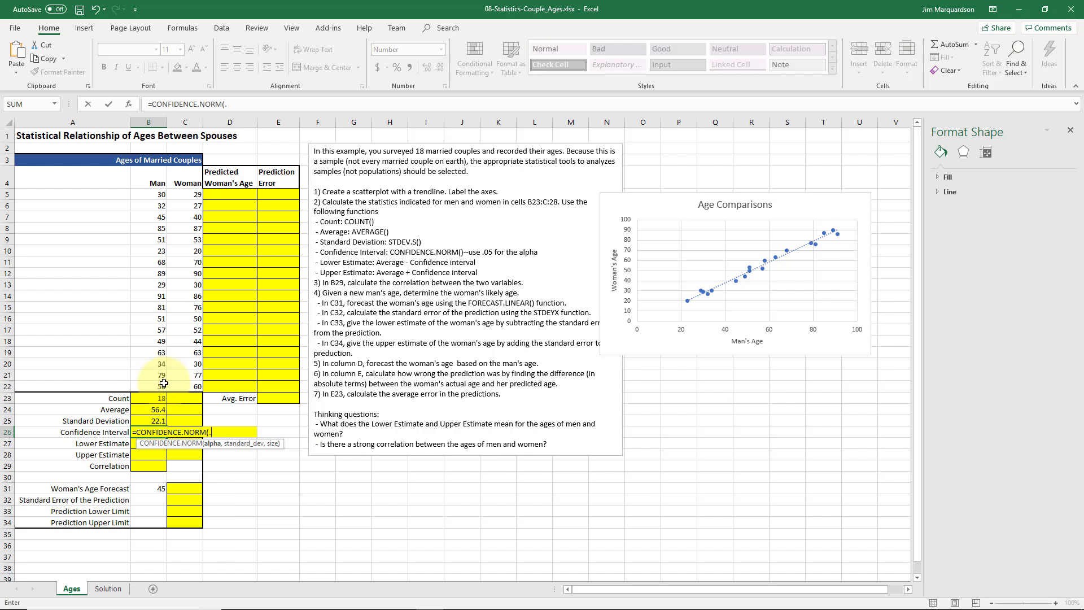
type(".05,")
left_click(157, 425)
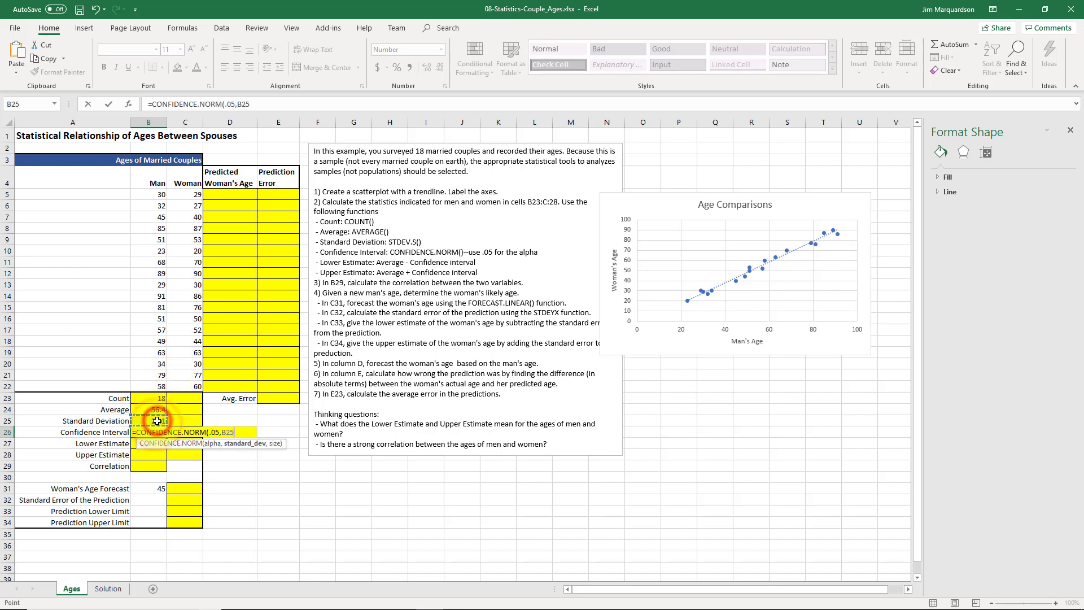
type(",")
left_click(160, 399)
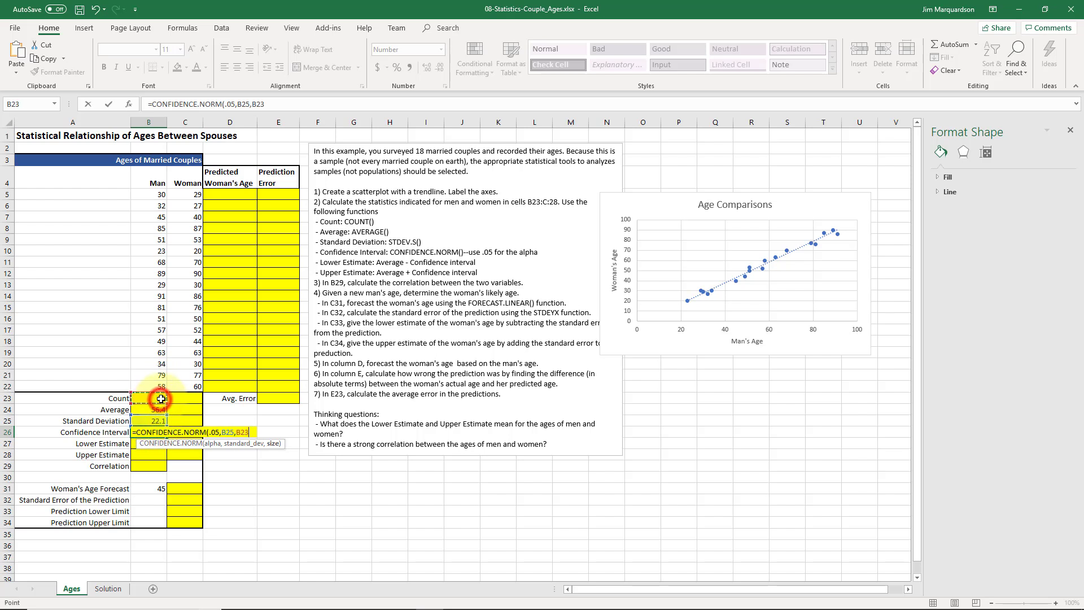
key("Return")
Step: Calculate the men's lower estimate in B27 as the average minus the confidence interval, =B24-B26
type("=")
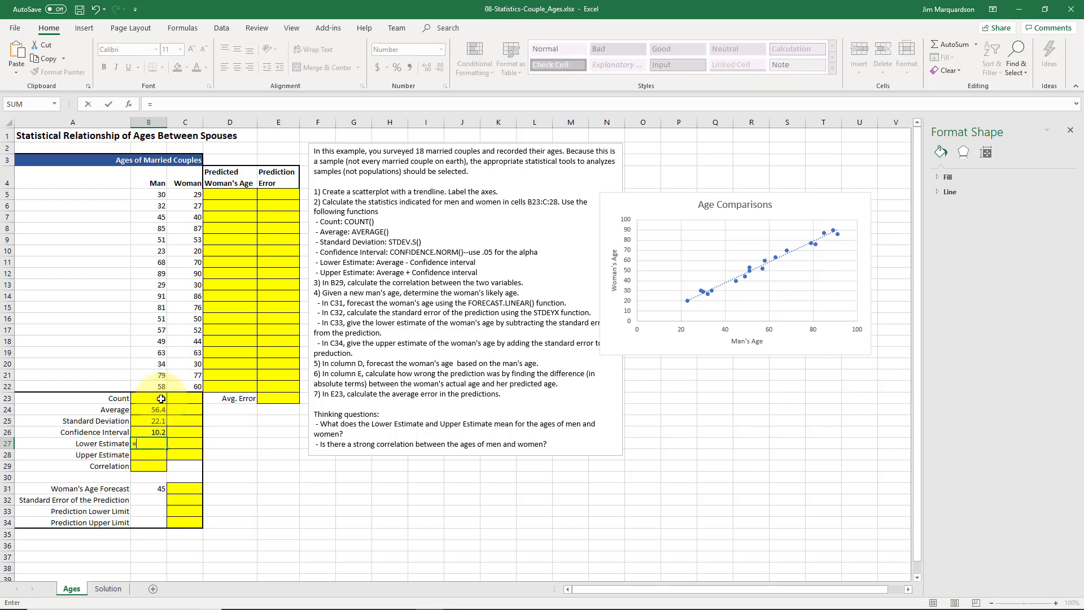
left_click(162, 409)
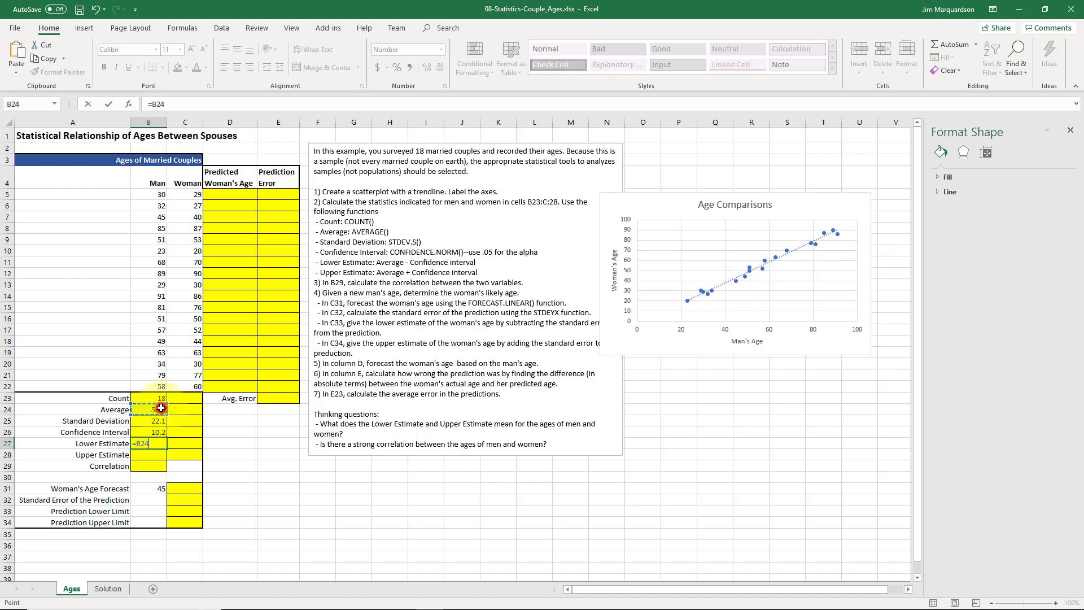
type("-")
left_click(158, 432)
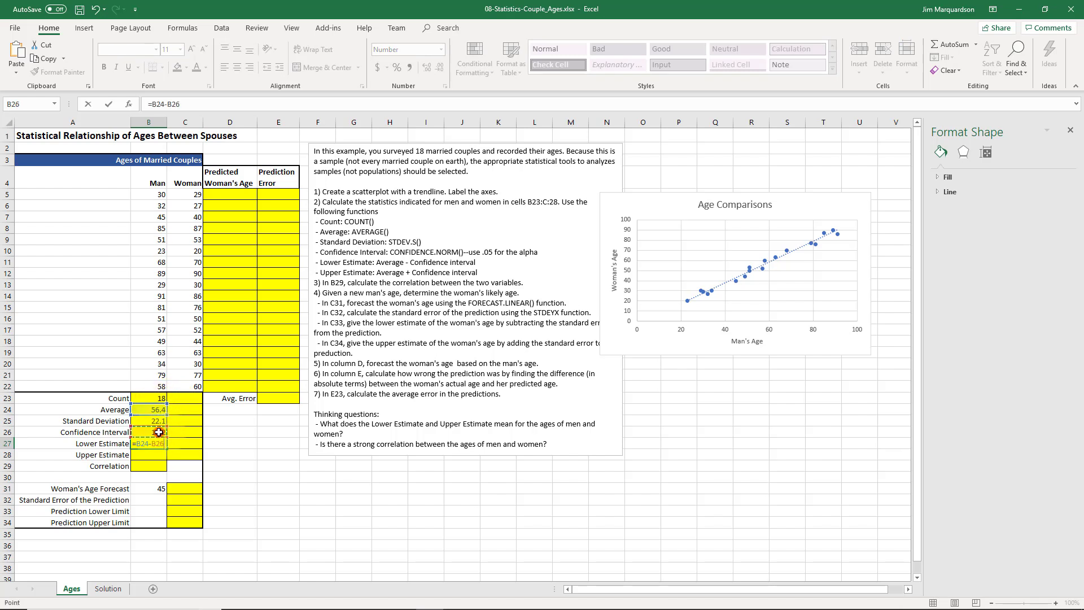
key("Return")
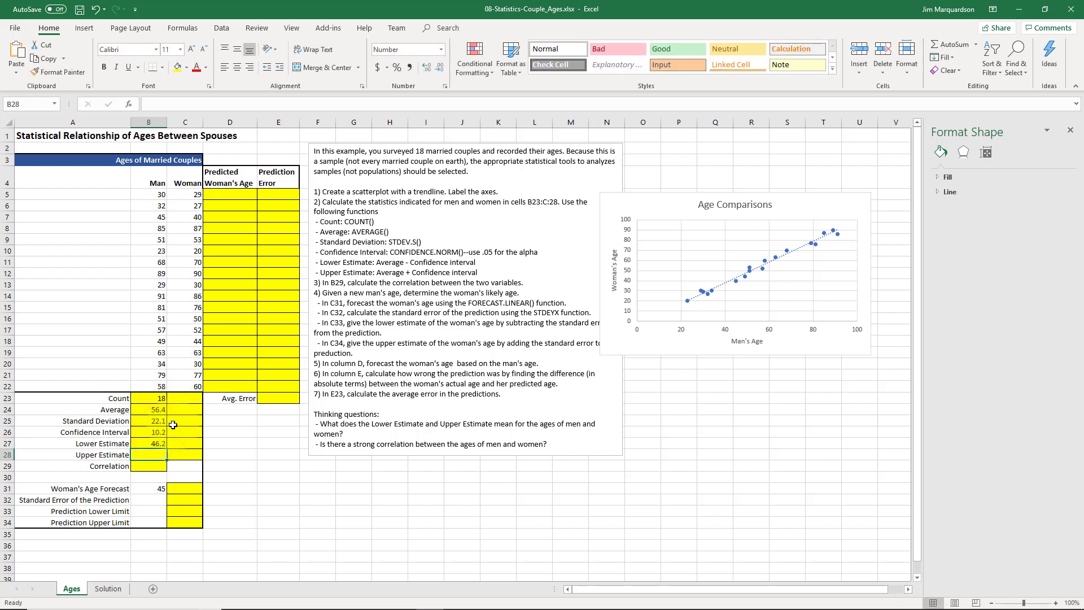
Step: Calculate the men's upper estimate in B28 as the average plus the confidence interval, =B24+B26
type("=")
left_click(154, 409)
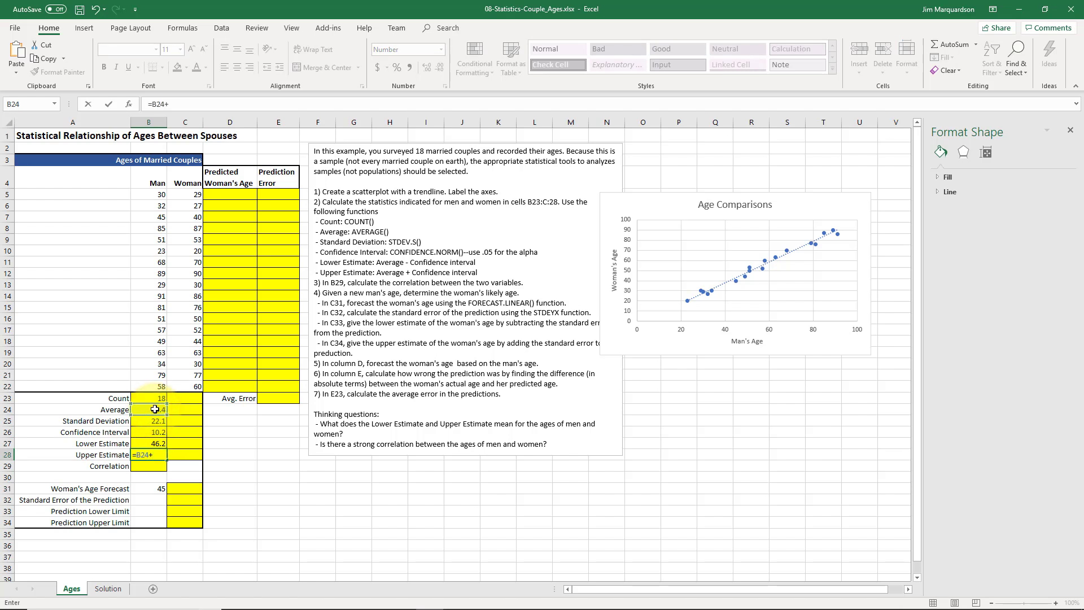
left_click(154, 432)
key("Return")
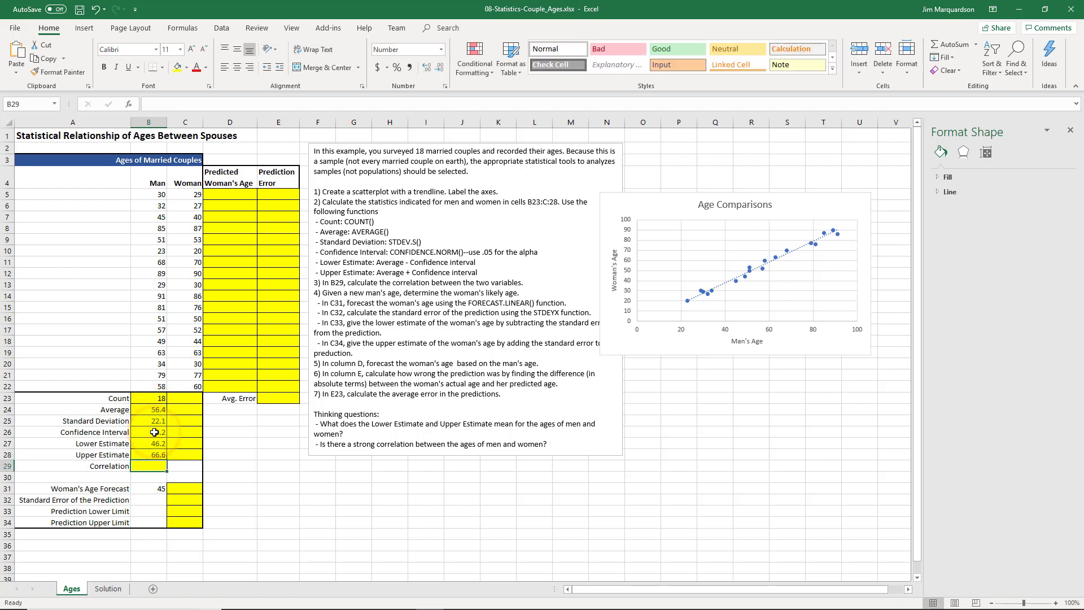
Step: Copy the men's statistics formulas from B23:B28 into C23:C28 for the women
key("Up")
key("shift+Up")
key("shift+Up")
key("shift+Up")
key("shift+Up")
key("shift+Up")
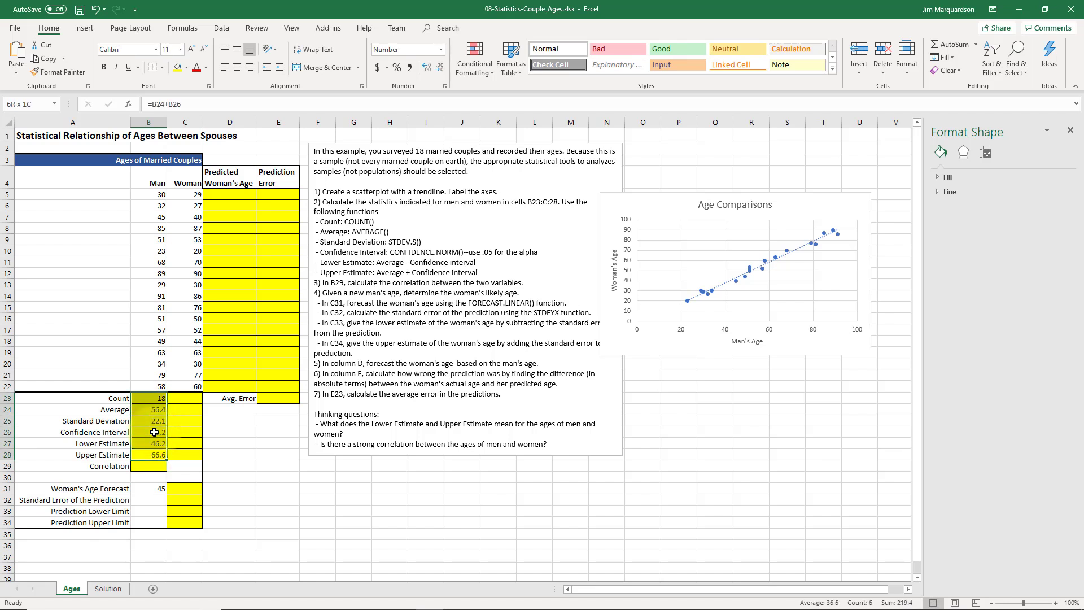
key("ctrl+c")
key("Right")
key("Up")
key("Up")
key("Up")
key("Up")
key("Up")
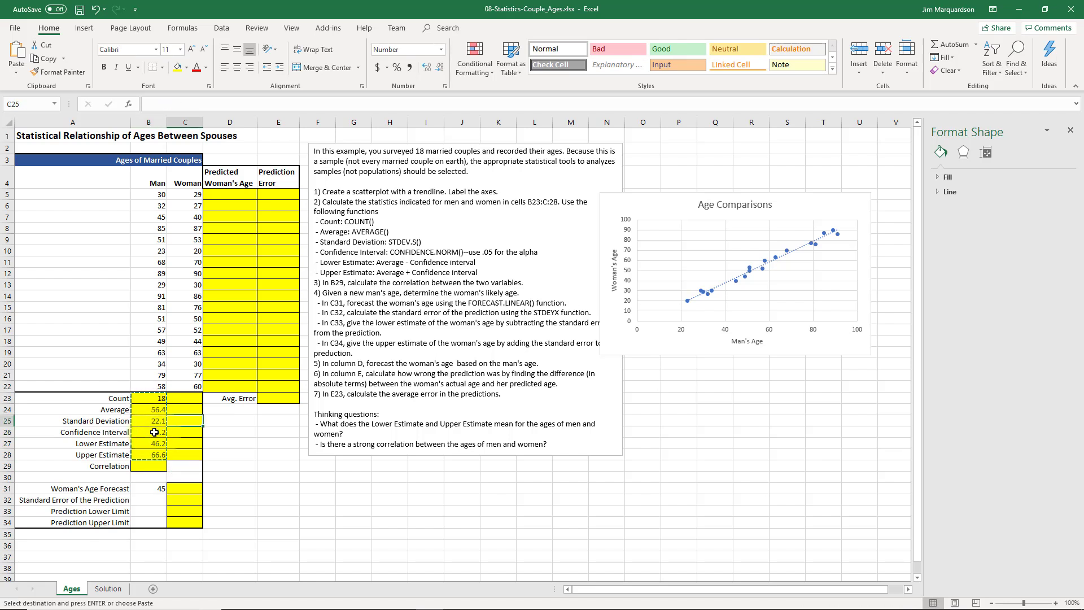
key("Return")
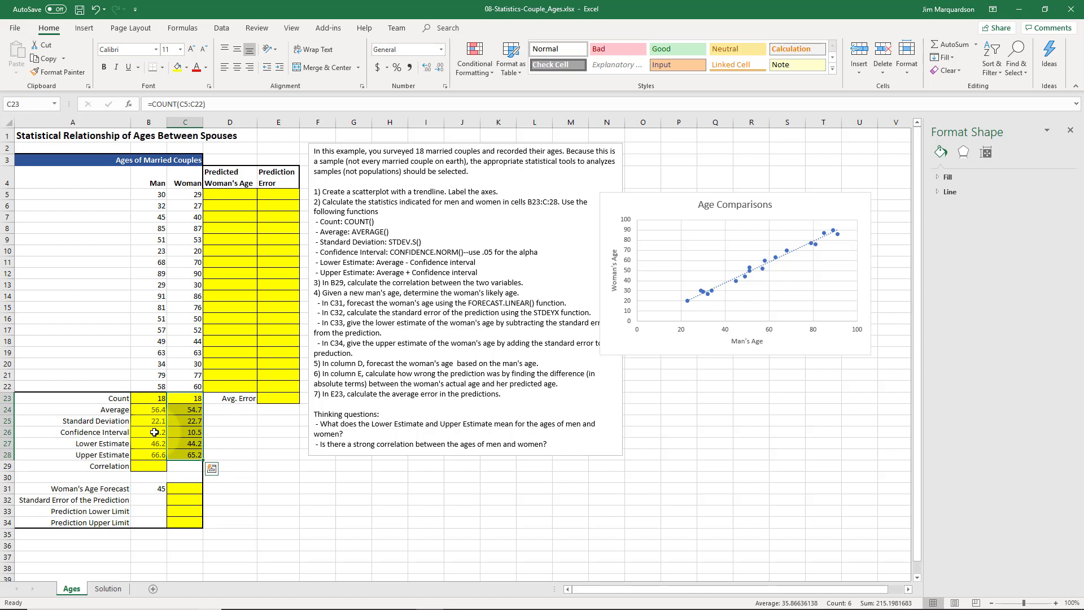
key("Left")
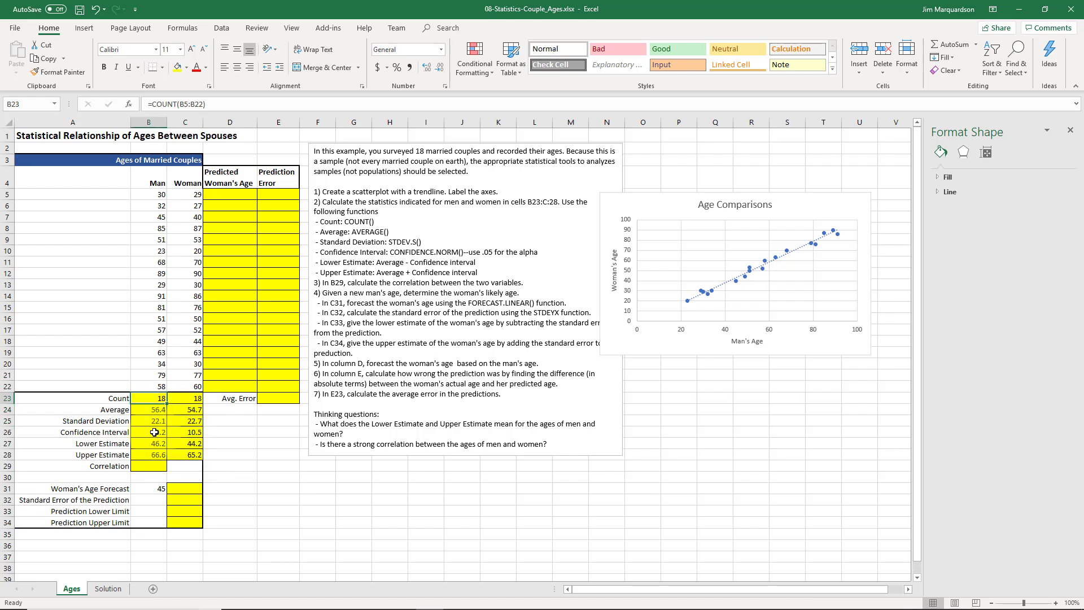
Step: Calculate the correlation between the men's and women's ages in B29 with CORREL over B5:B22 and C5:C22
left_click(149, 466)
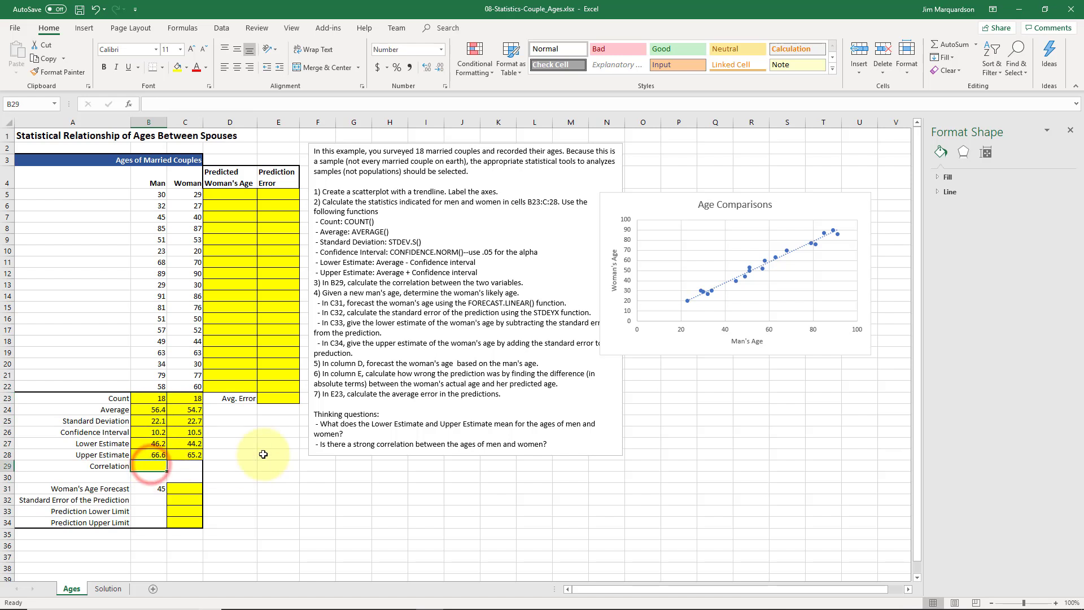
type("=crr")
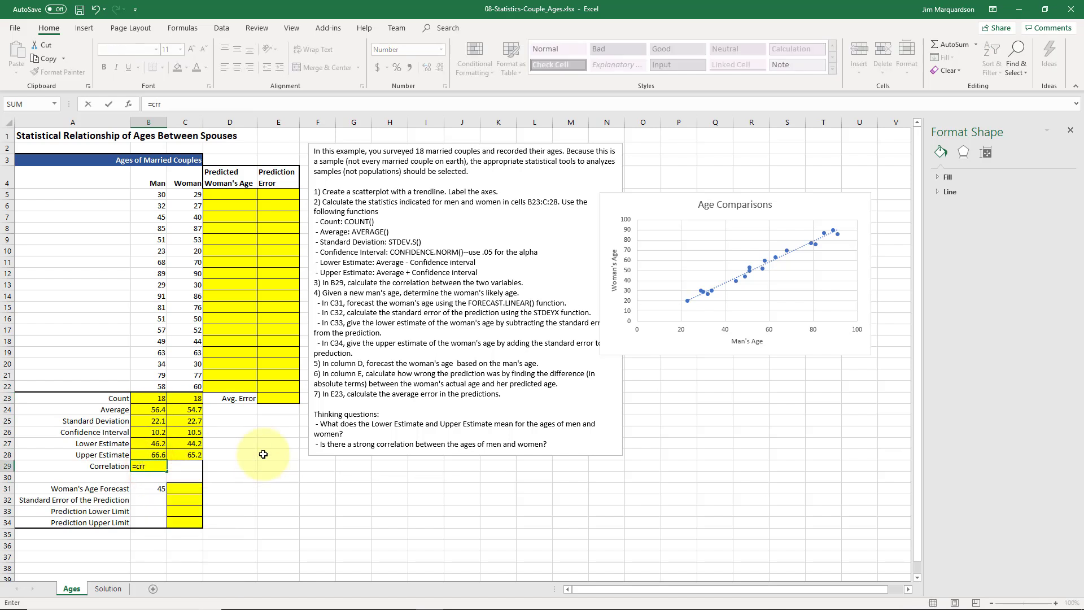
key("BackSpace")
key("BackSpace")
type("orr")
key("Tab")
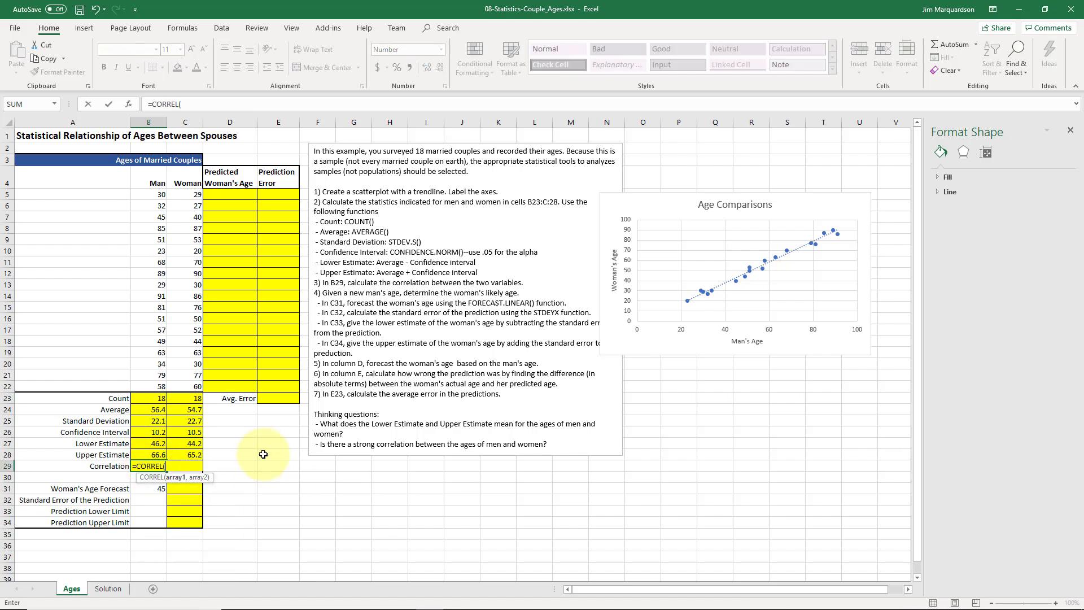
left_click_drag(152, 194, 144, 386)
type(",")
left_click_drag(189, 195, 185, 385)
key("Return")
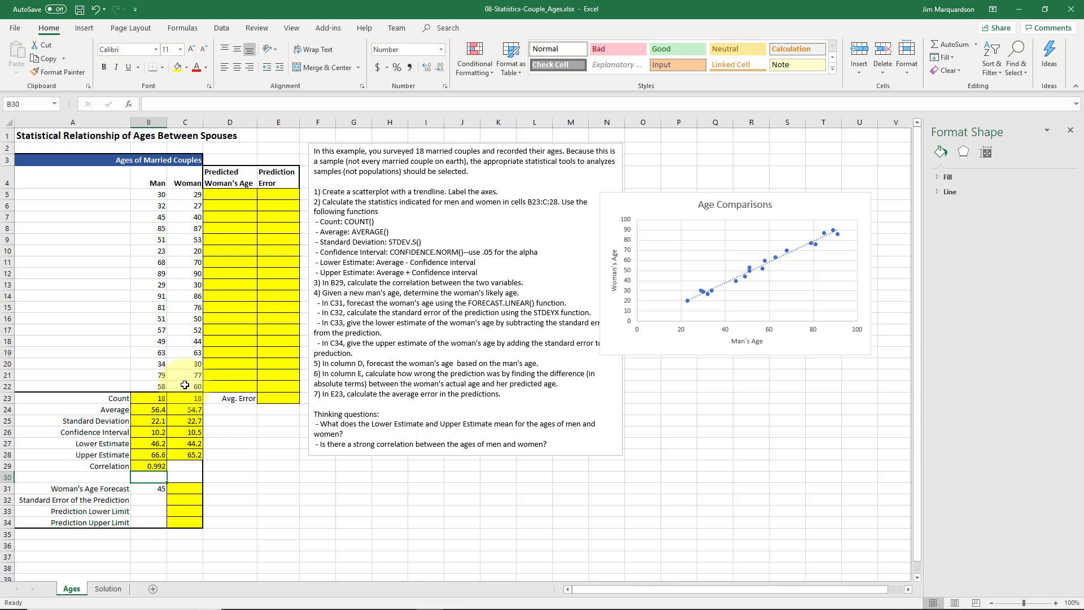
Step: Forecast the woman's age in C31 with FORECAST.LINEAR, using B31 as x, C5:C22 as known y's and B5:B22 as known x's
scroll(169, 397, "down", 1)
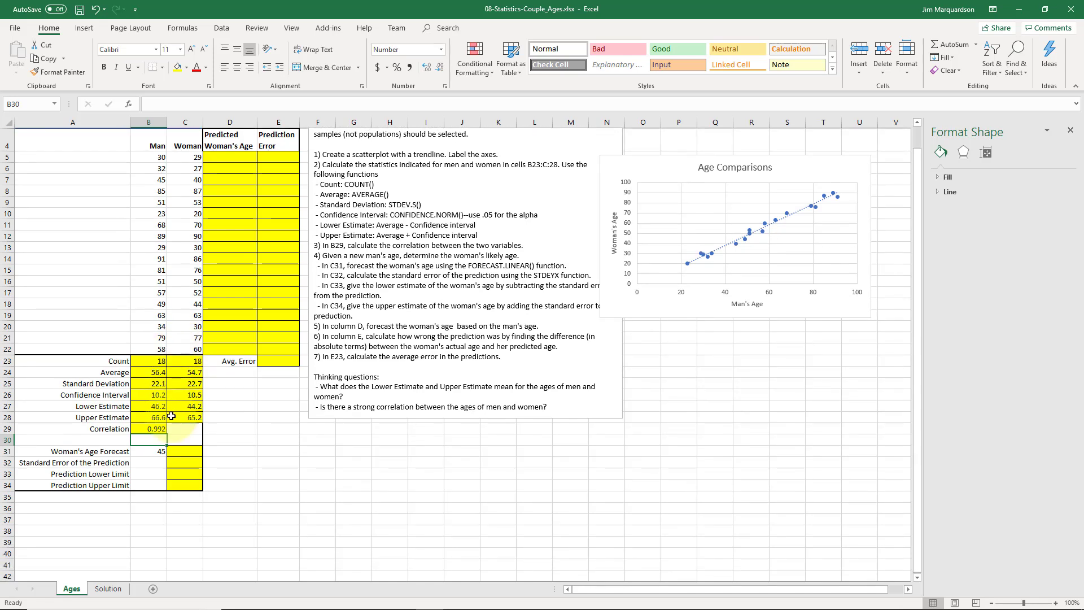
left_click(153, 451)
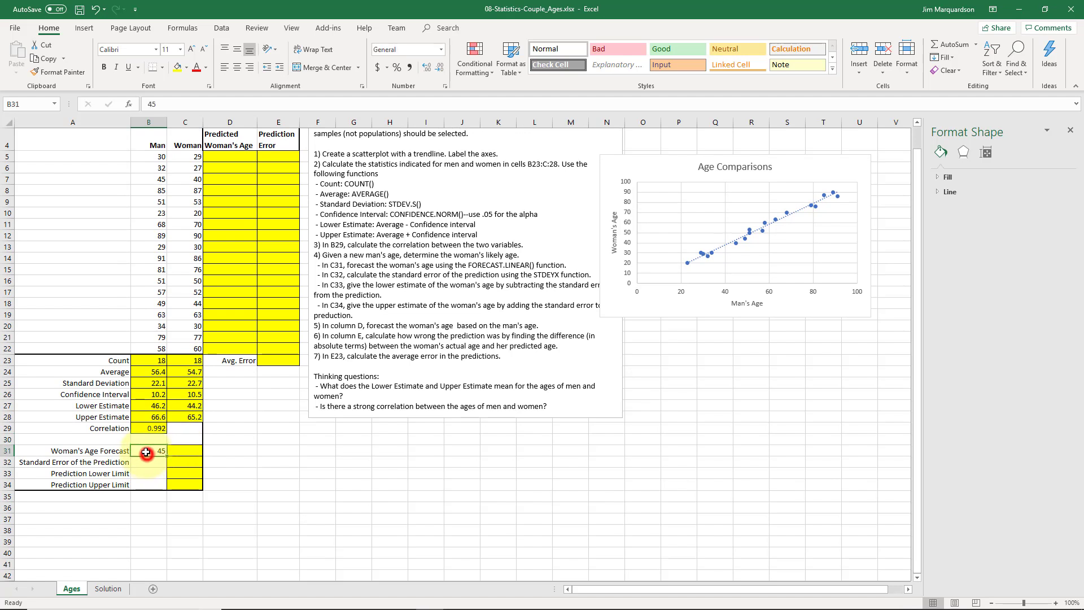
left_click(90, 452)
left_click(145, 451)
left_click(186, 453)
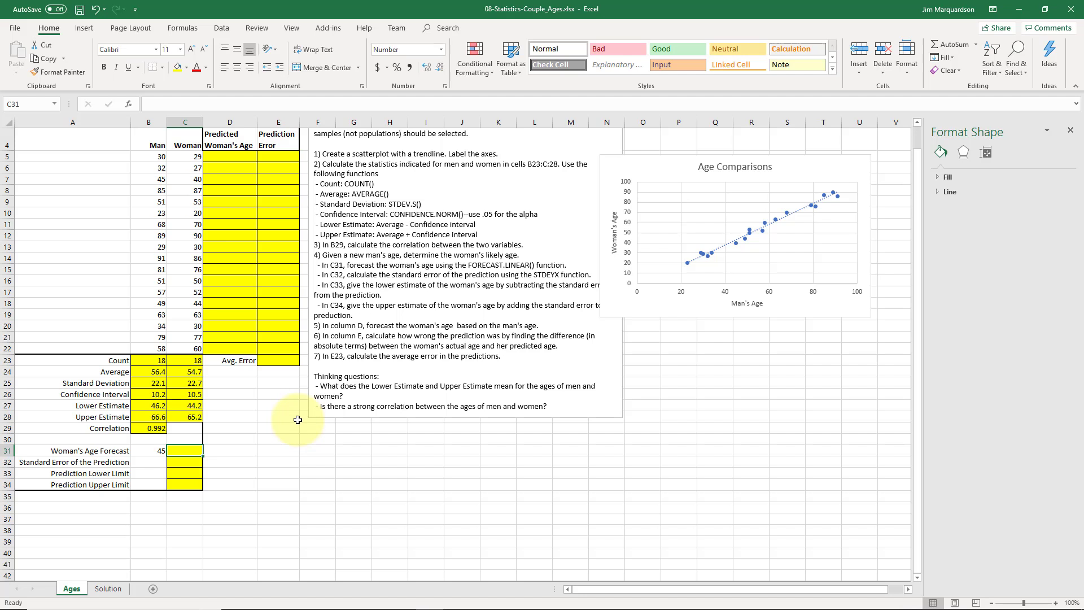
type("=")
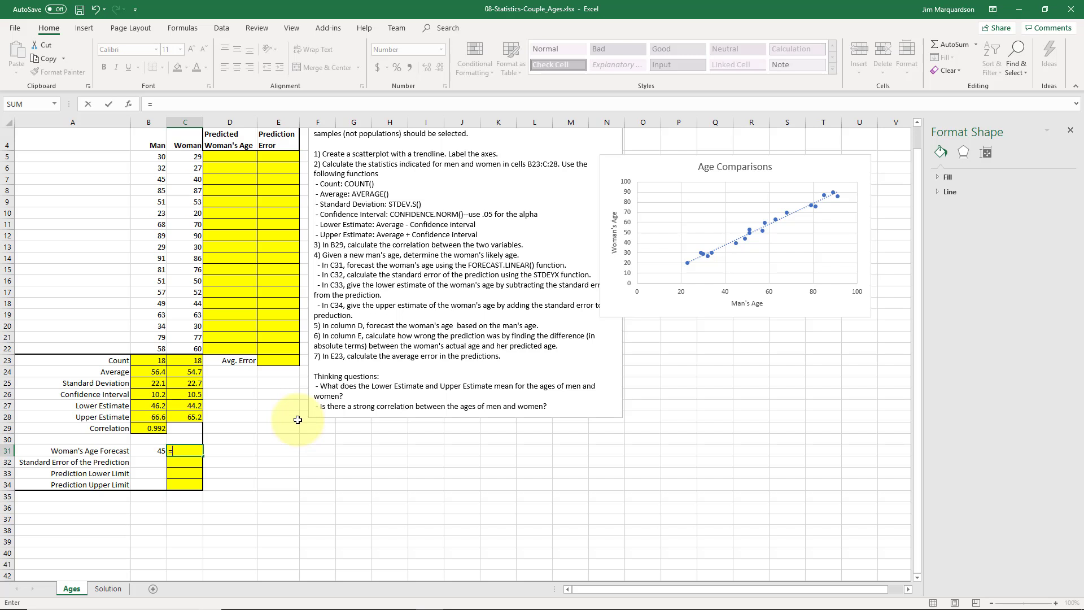
type("fo")
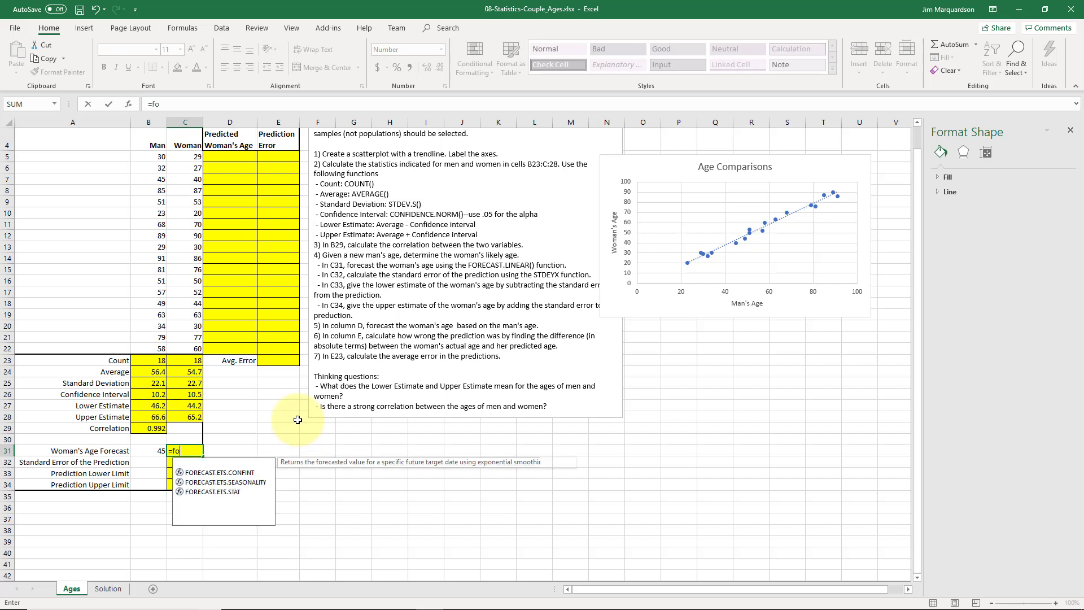
type("recast.li")
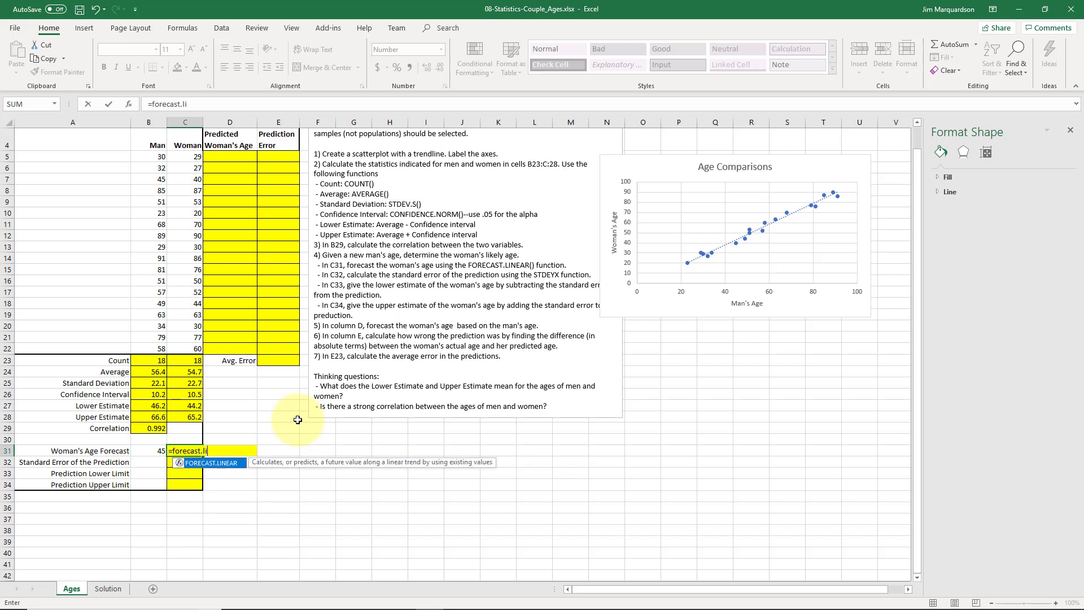
type("ne")
key("Tab")
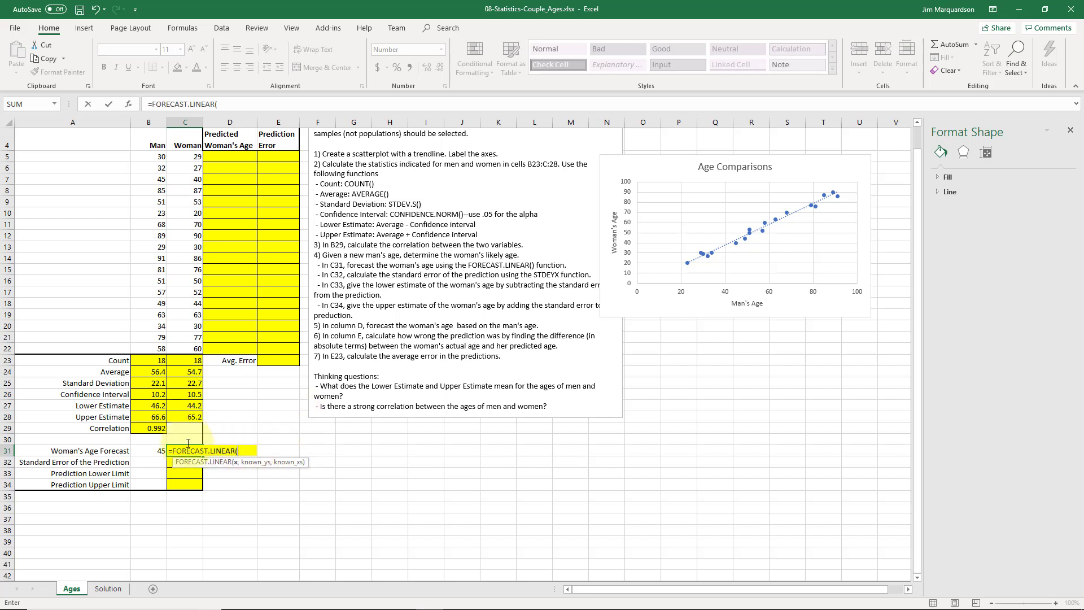
left_click(154, 450)
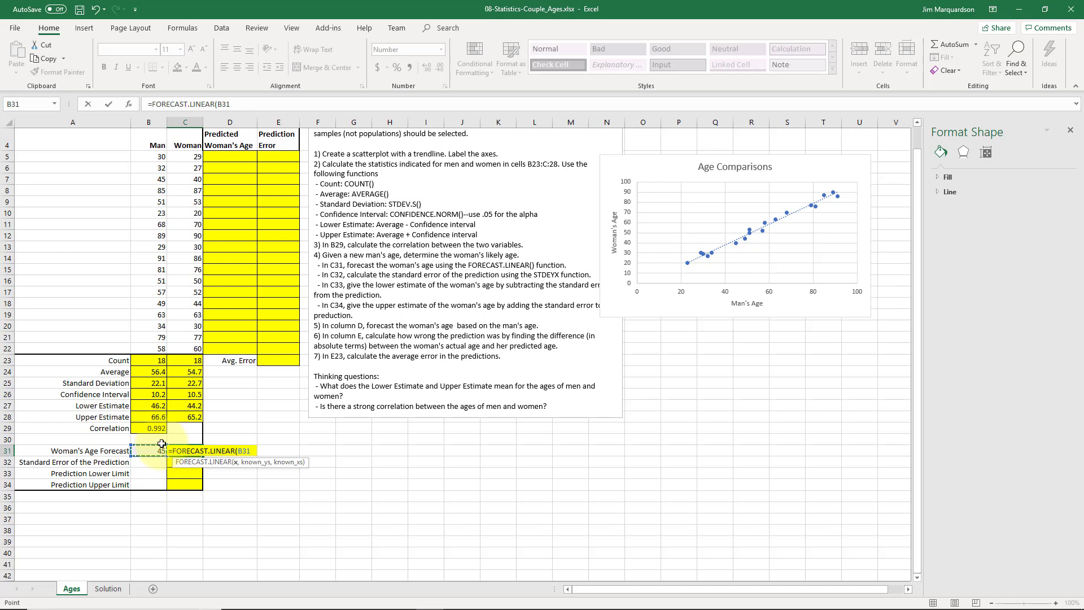
type(",")
scroll(180, 400, "up", 1)
left_click_drag(190, 195, 185, 387)
type(",")
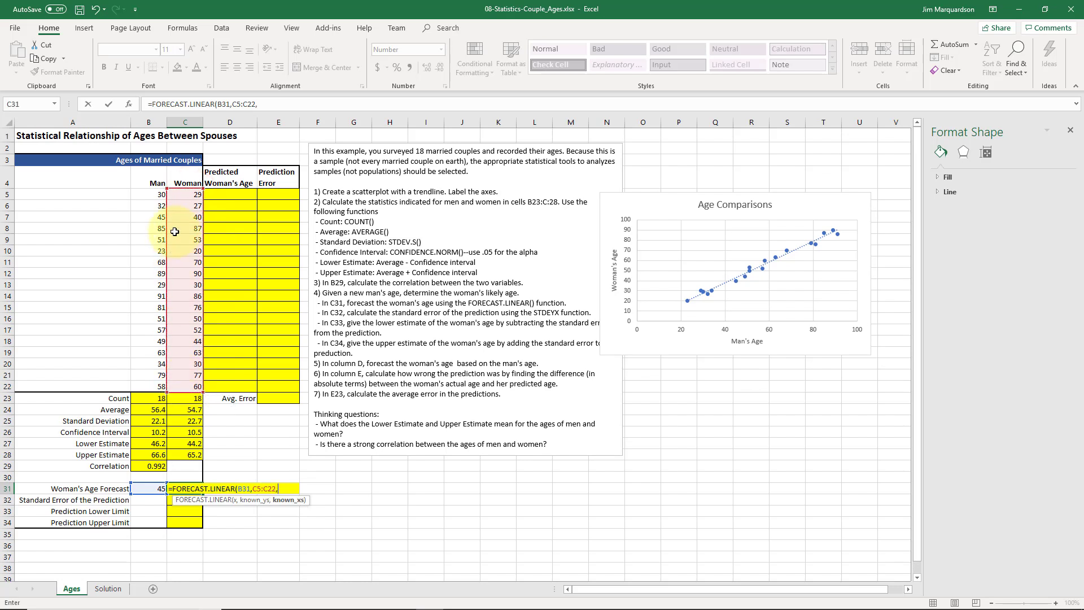
left_click_drag(151, 194, 158, 387)
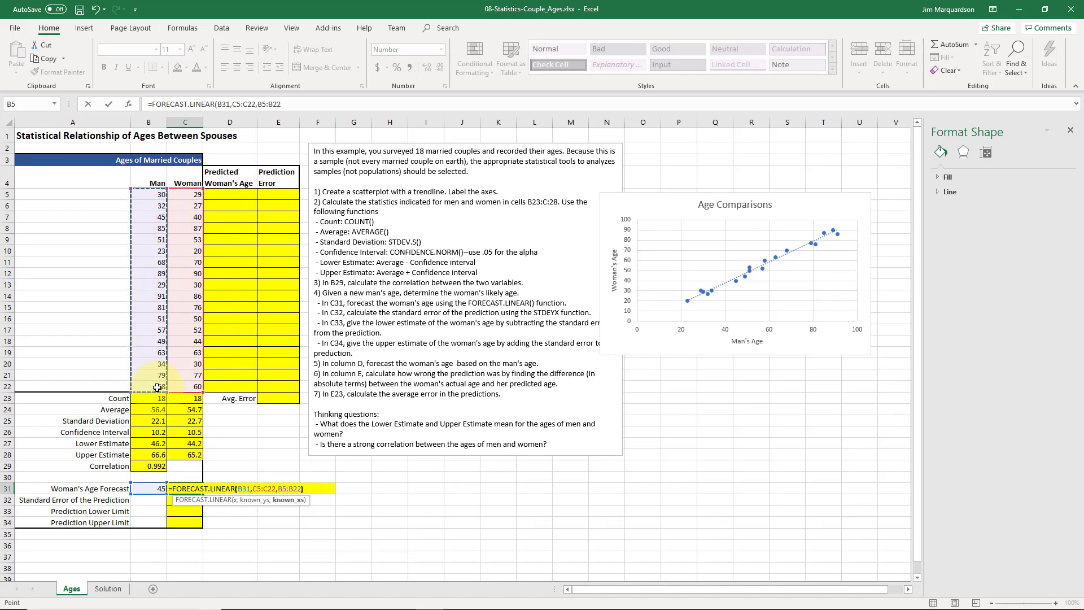
key("Return")
key("Up")
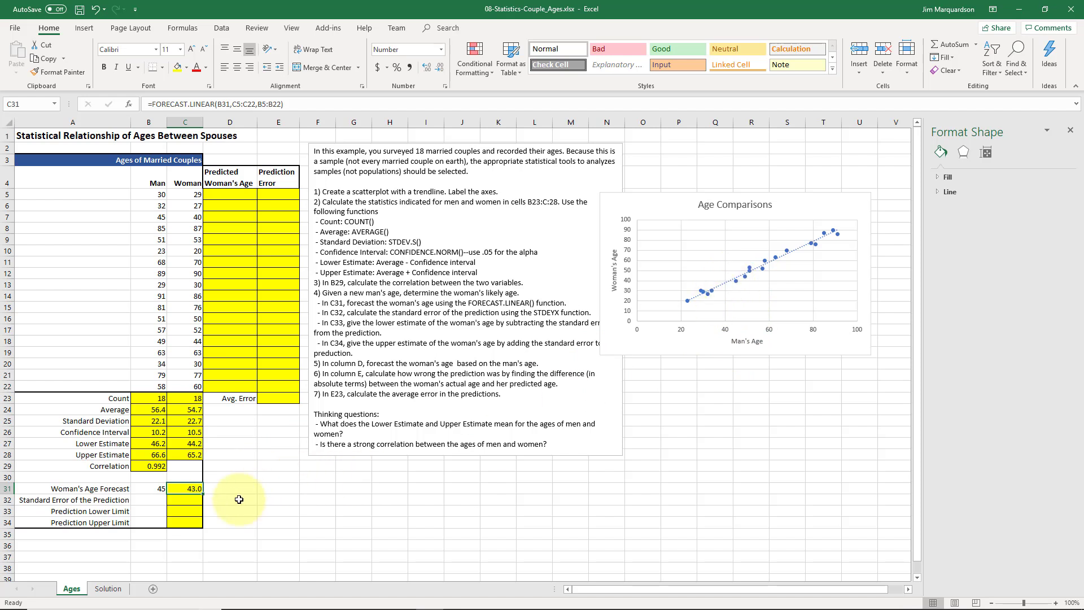
Step: Calculate the standard error of the prediction in C32 with STEYX, using C5:C22 as known y's and B5:B22 as known x's
left_click(184, 501)
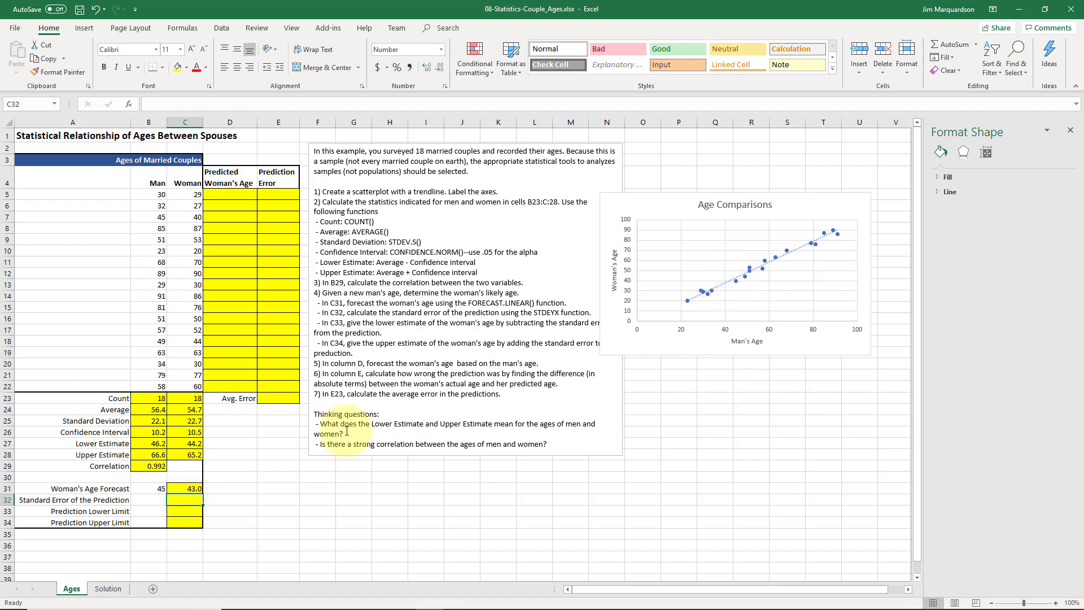
type("=ste")
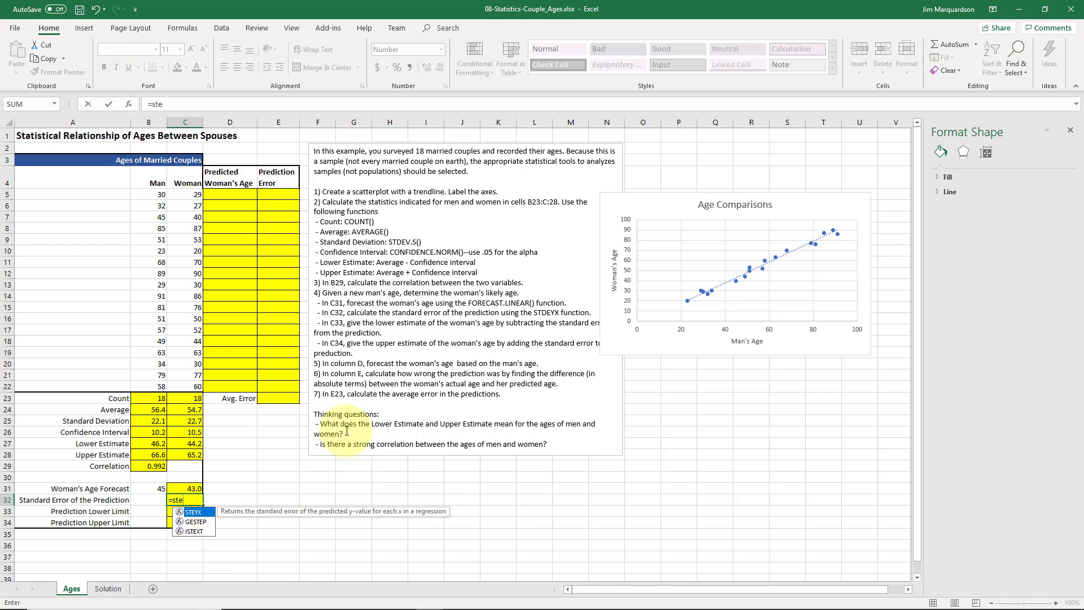
key("Tab")
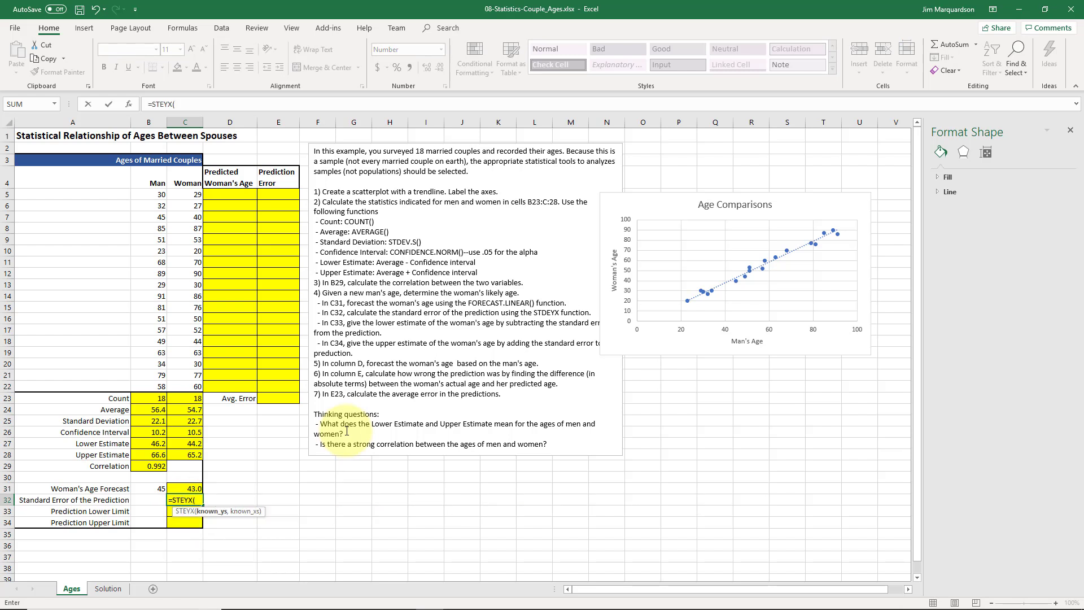
left_click_drag(195, 386, 153, 388)
type(",")
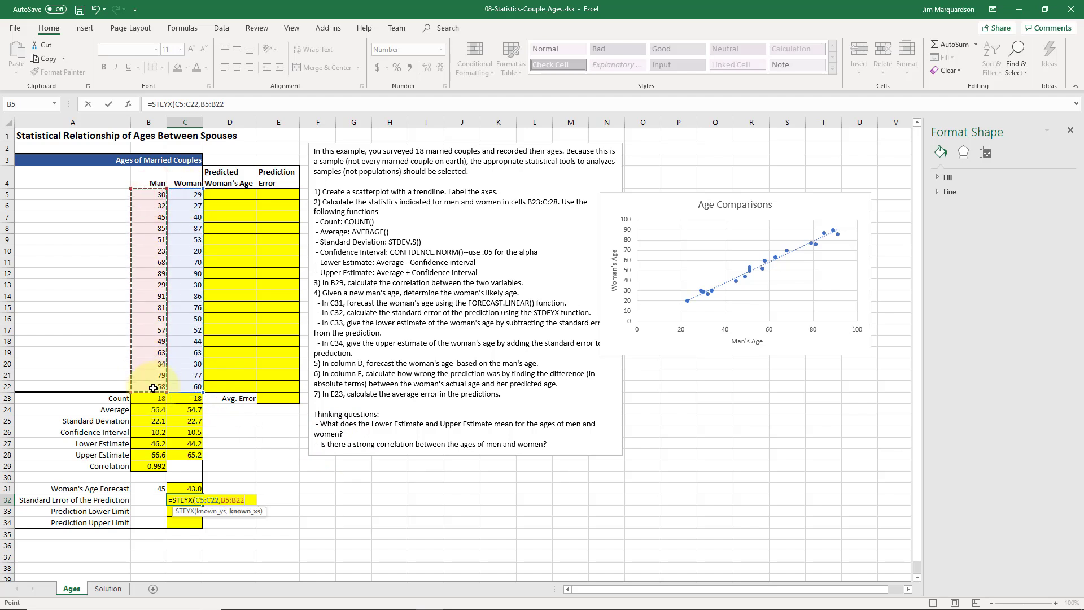
key("ctrl+Return")
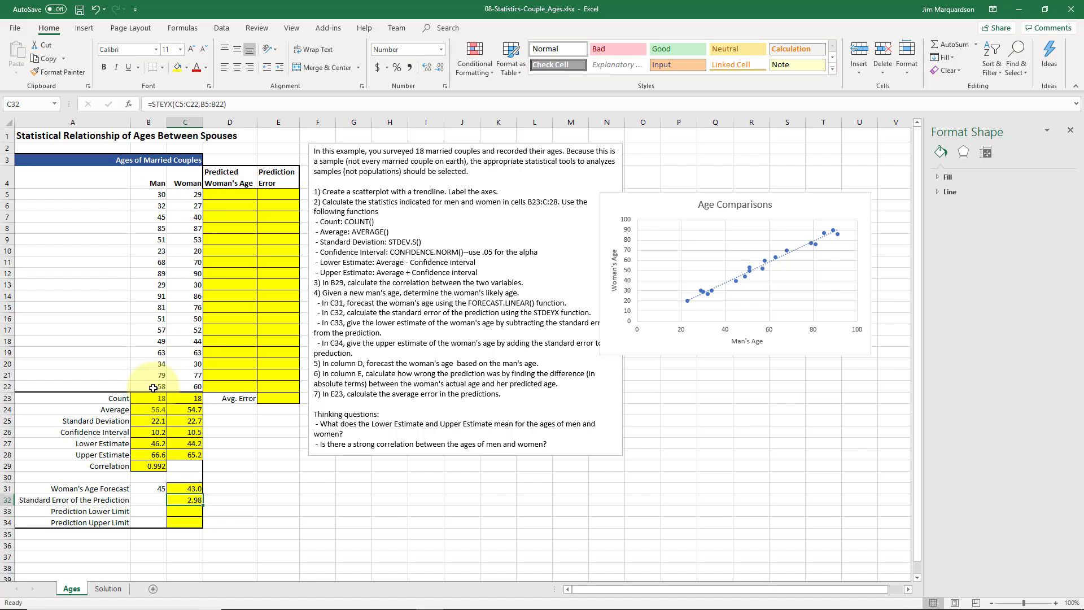
key("Down")
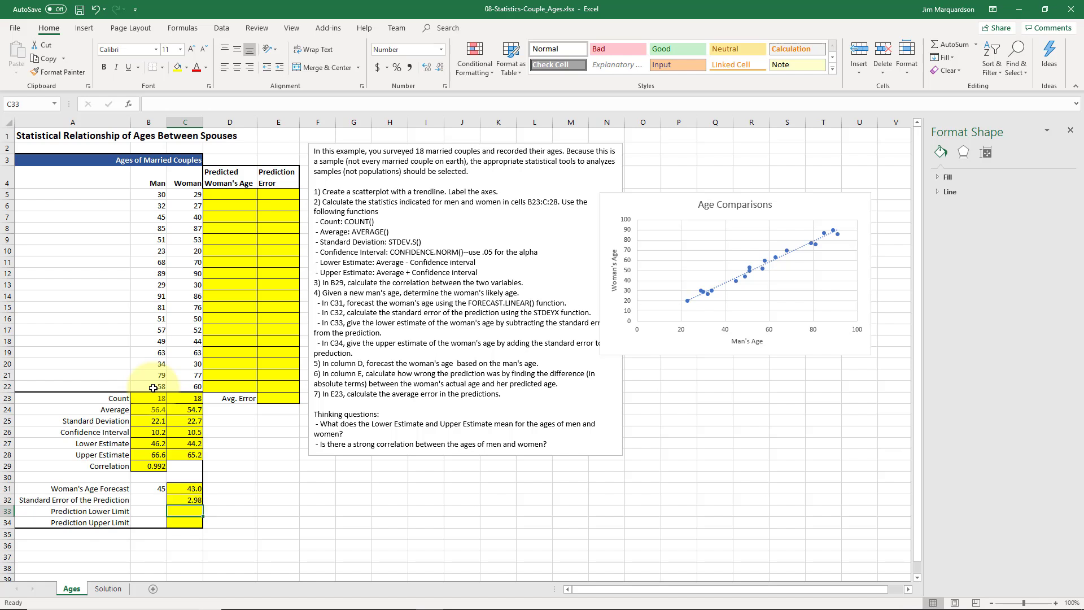
type("=")
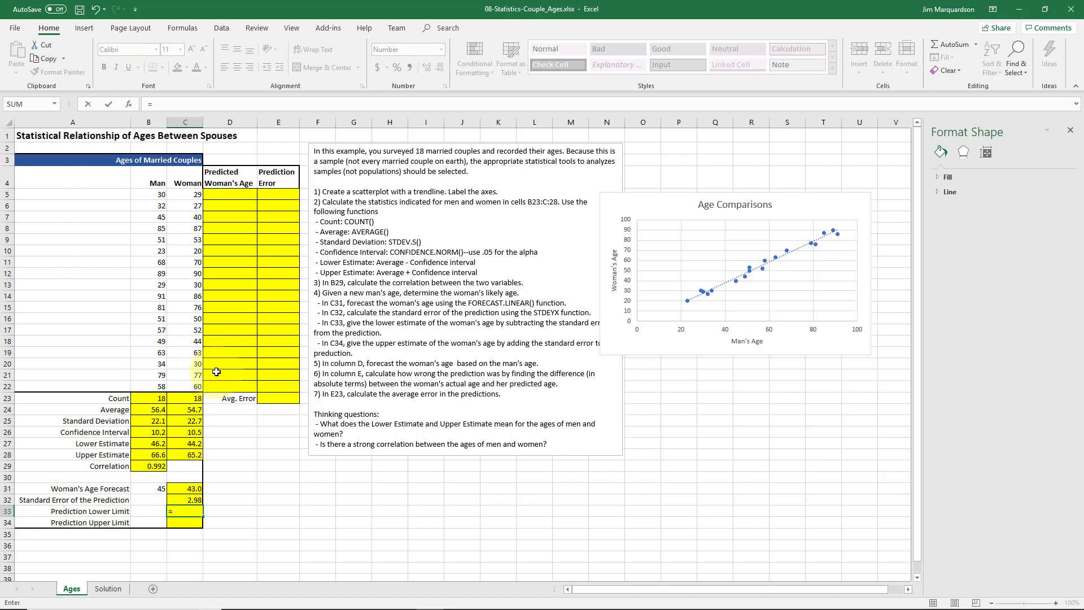
key("Escape")
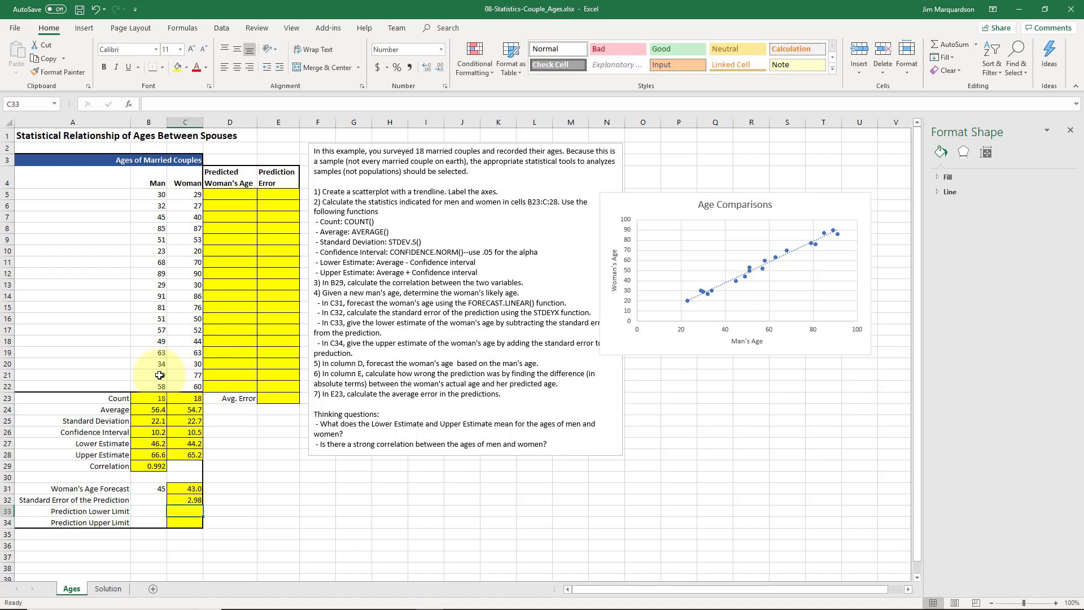
left_click(186, 375)
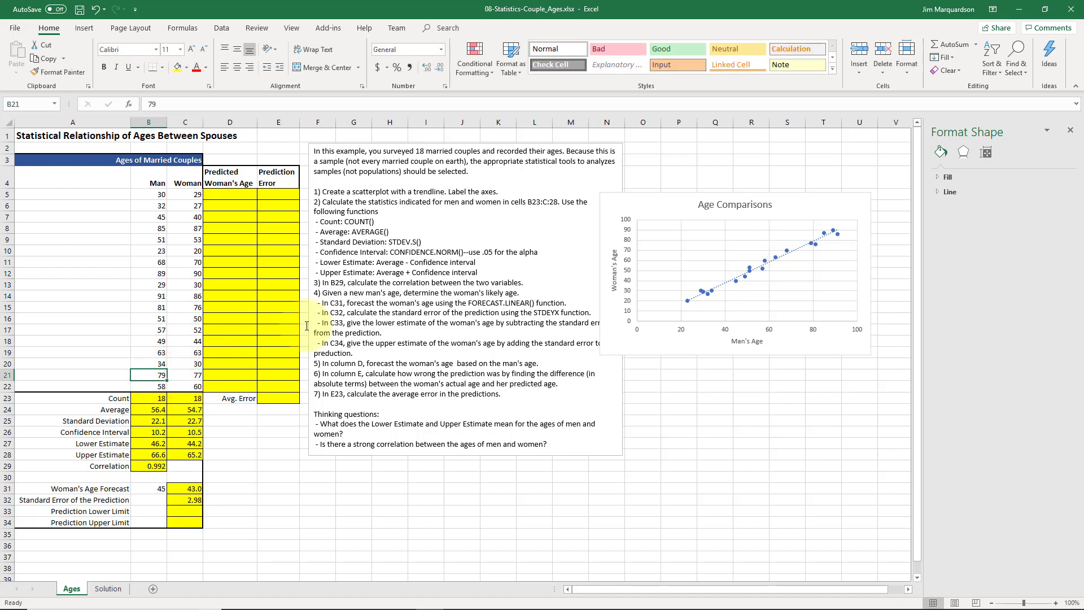
key("Down")
key("shift+Left")
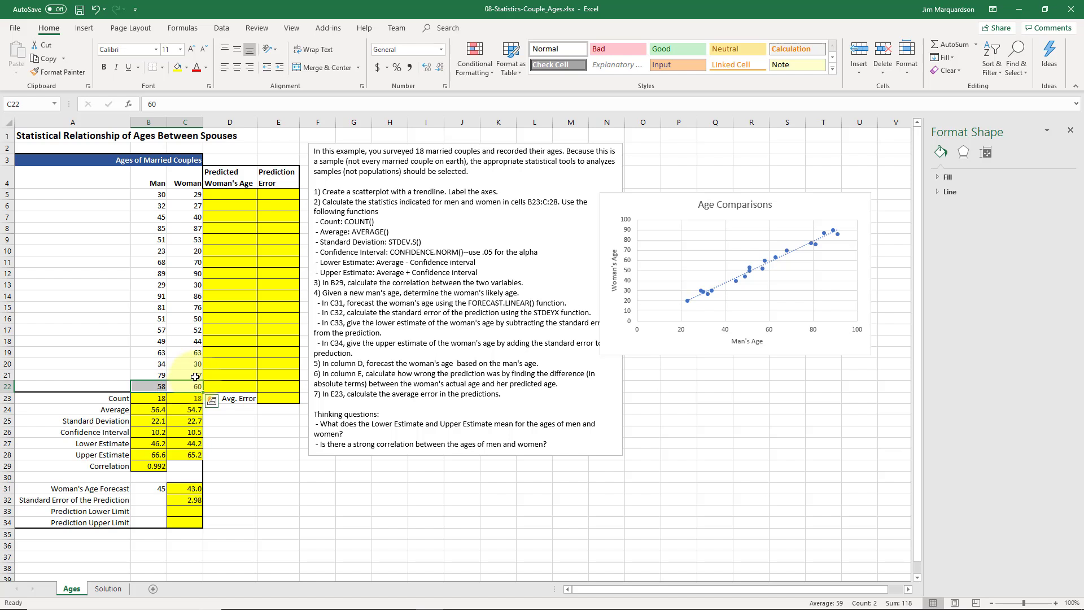
left_click_drag(163, 375, 182, 375)
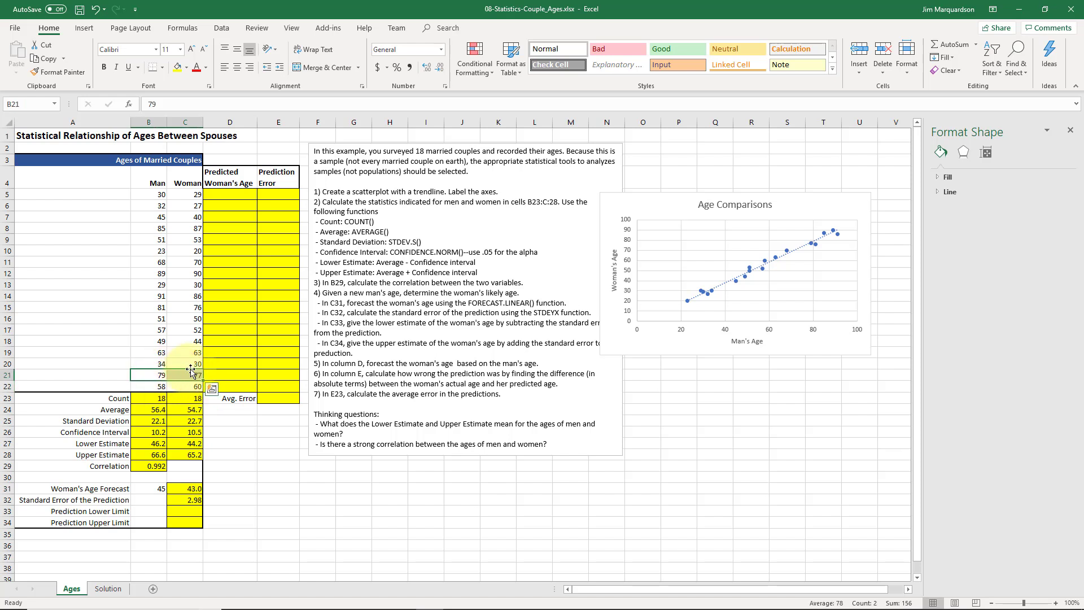
left_click(180, 364)
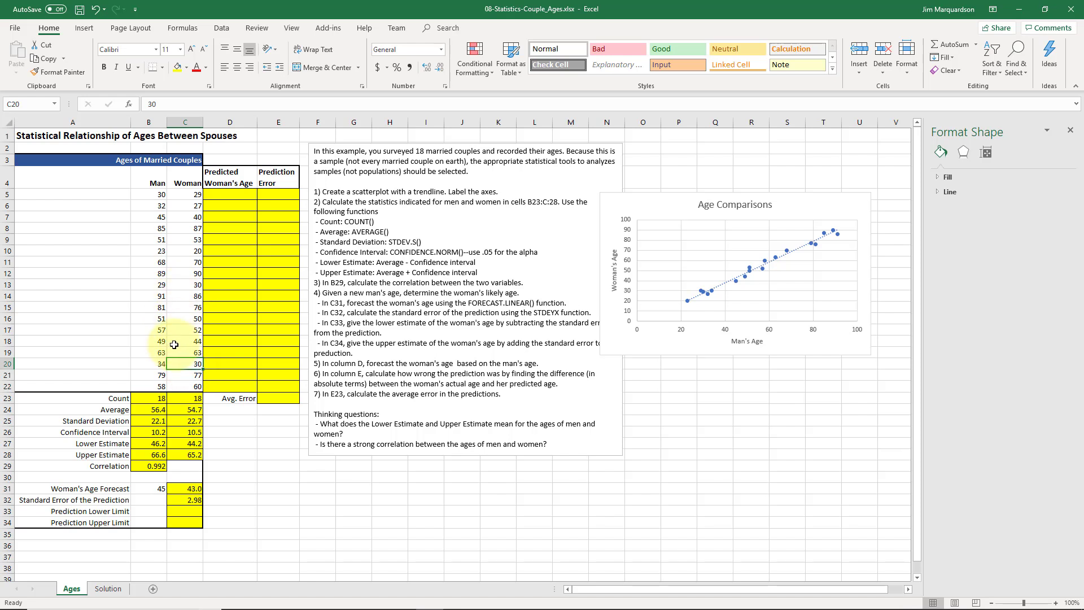
Step: Calculate the prediction lower limit in C33 by subtracting the standard error in C32 from the forecast in C31
left_click(184, 500)
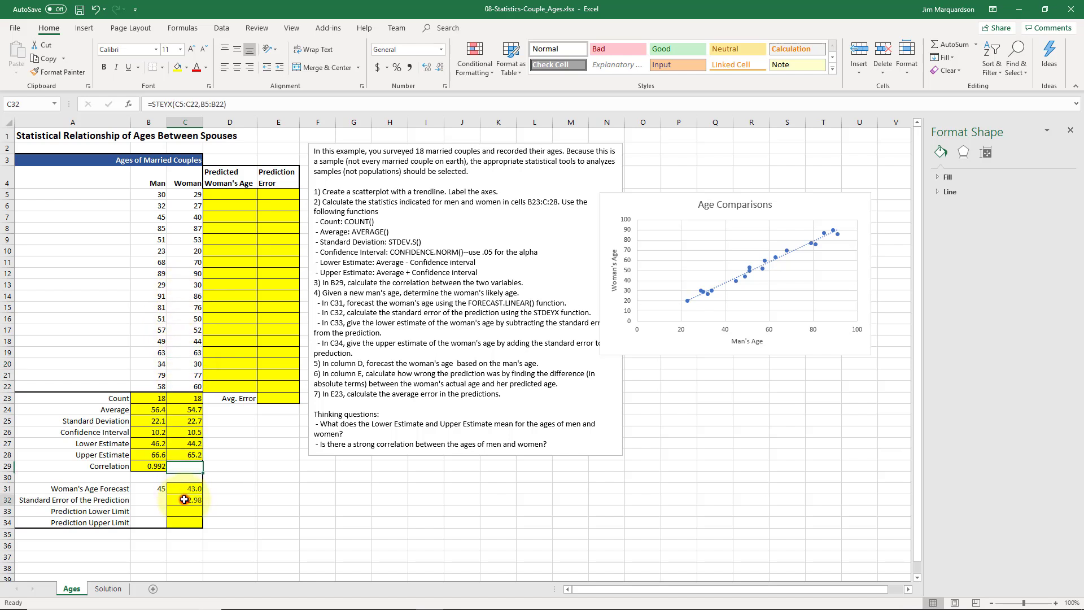
key("Down")
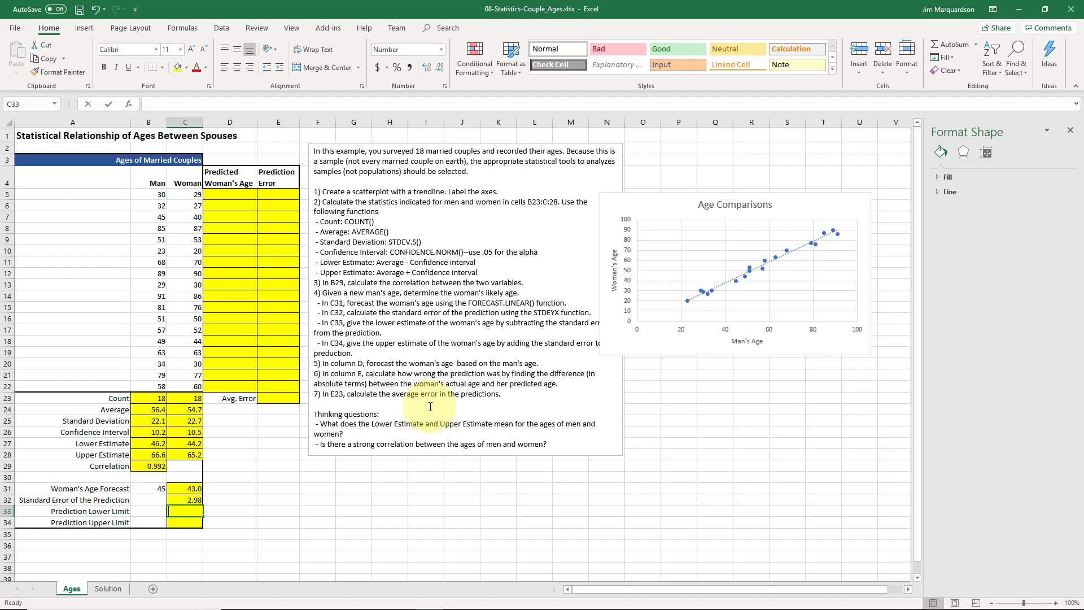
type("=")
left_click(196, 487)
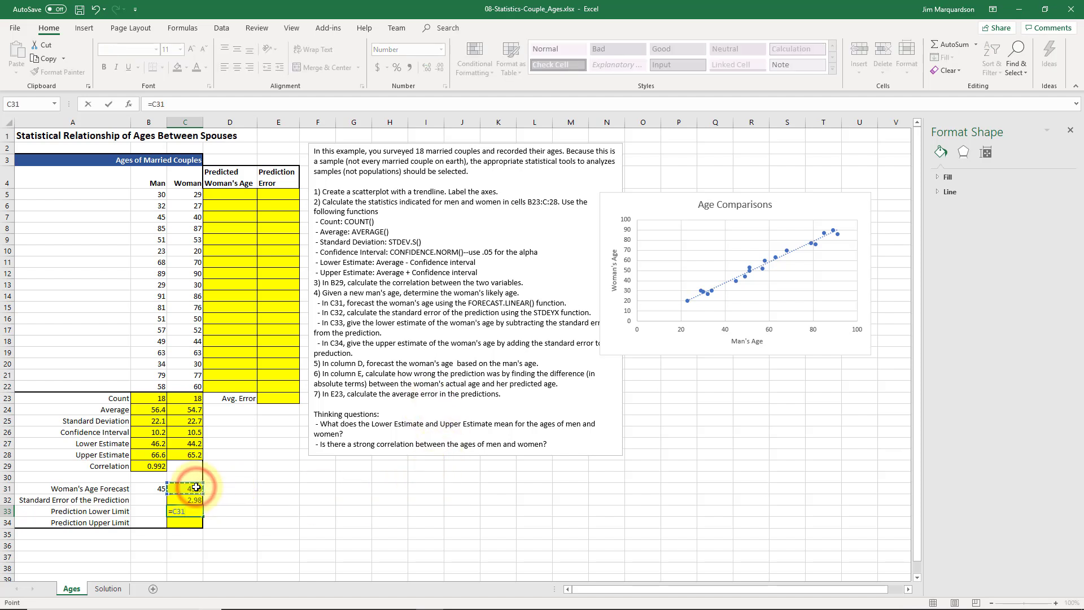
type("-")
left_click(186, 499)
key("Return")
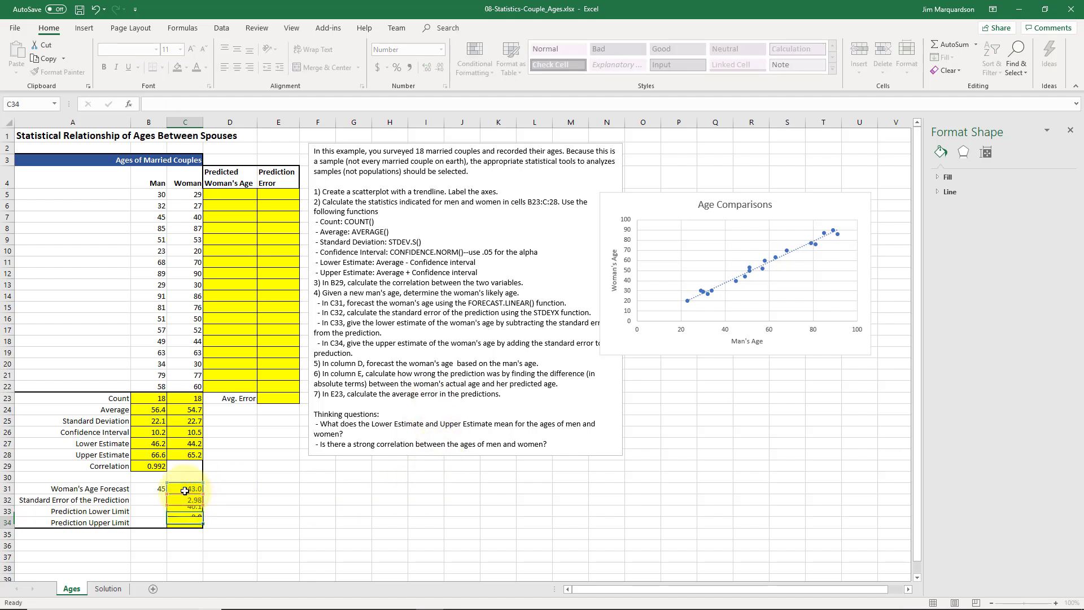
Step: Calculate the prediction upper limit in C34 by adding the standard error in C32 to the forecast in C31
type("=")
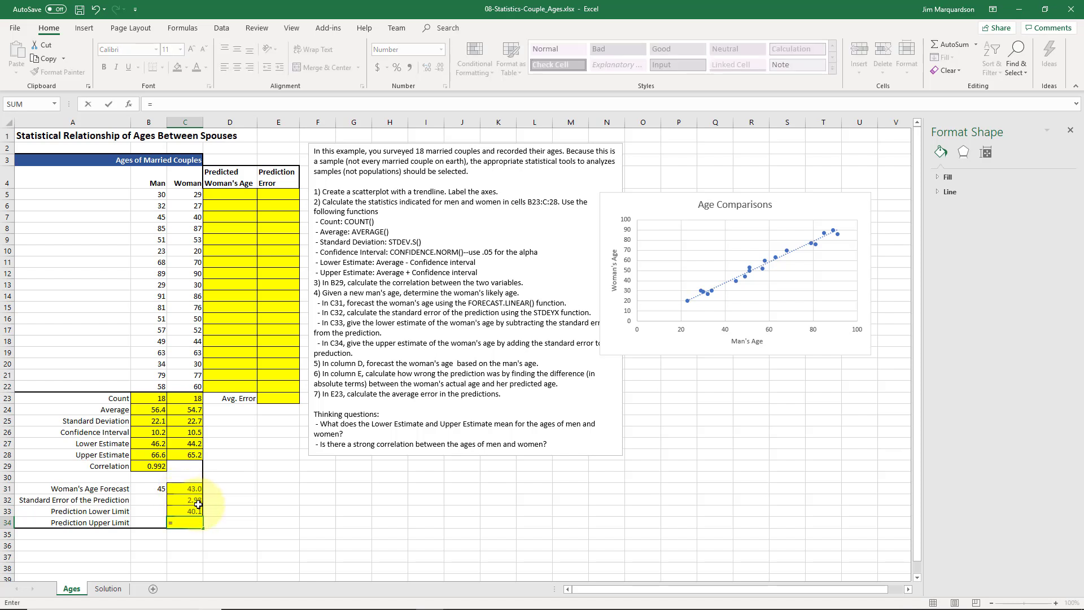
left_click(192, 489)
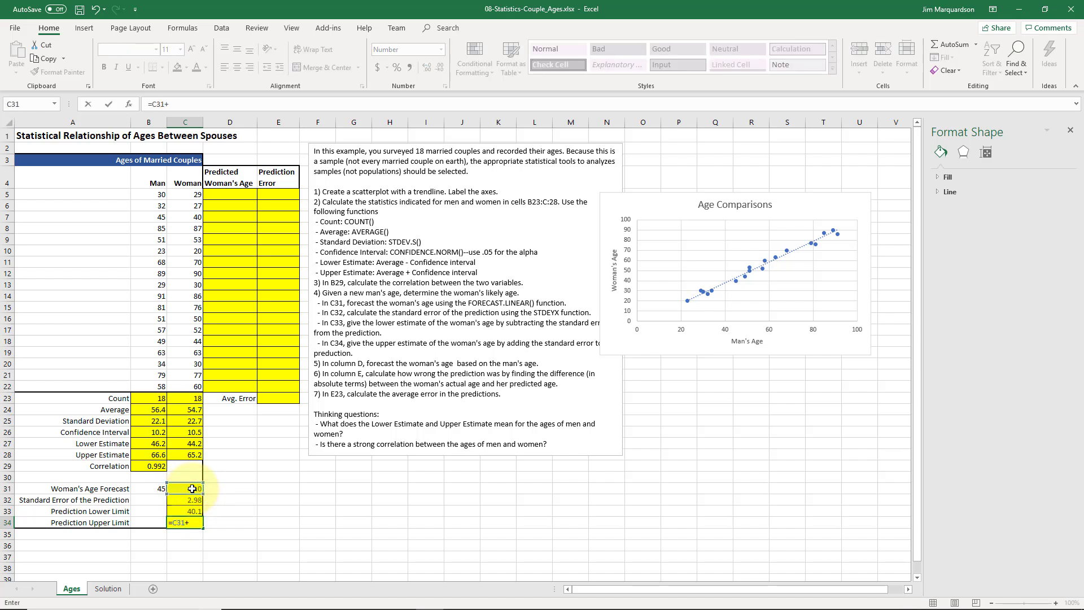
type("+")
left_click(189, 500)
key("ctrl+Return")
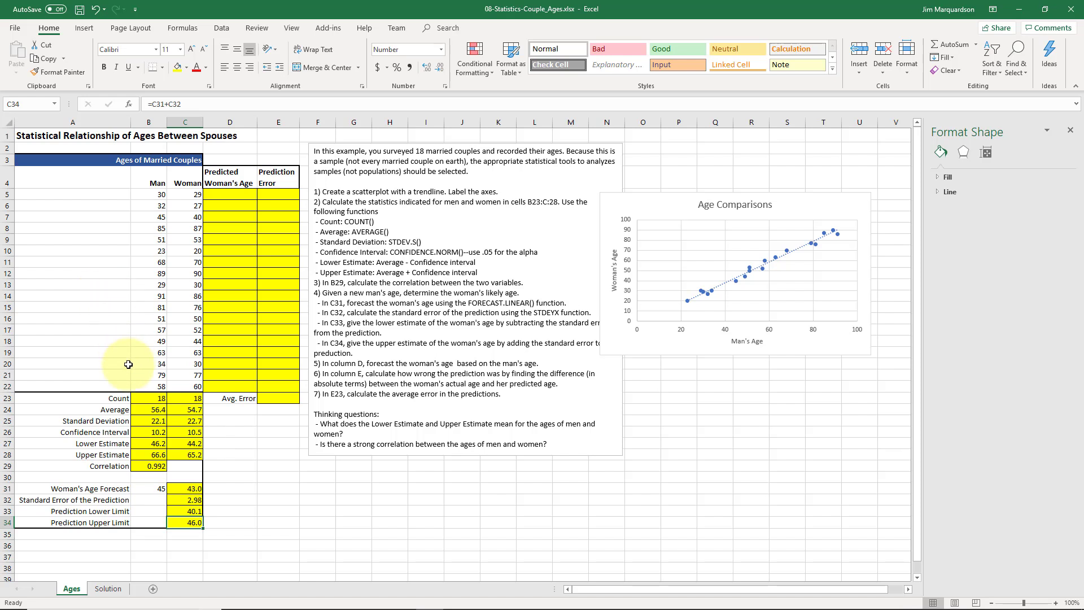
left_click(158, 489)
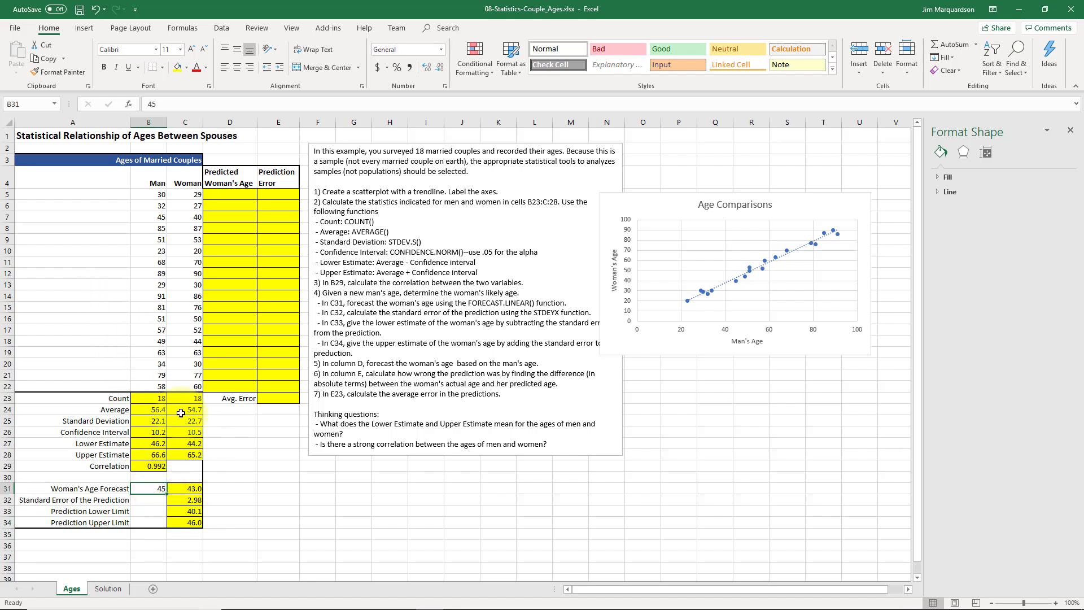
key("Right")
key("Down")
key("Down")
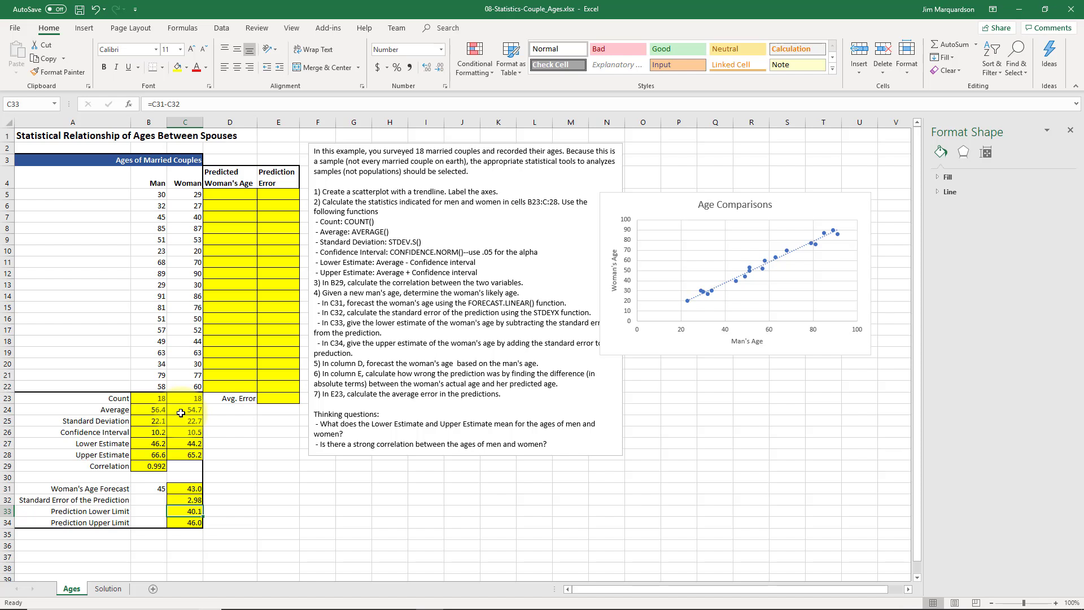
left_click(224, 520)
key("Up")
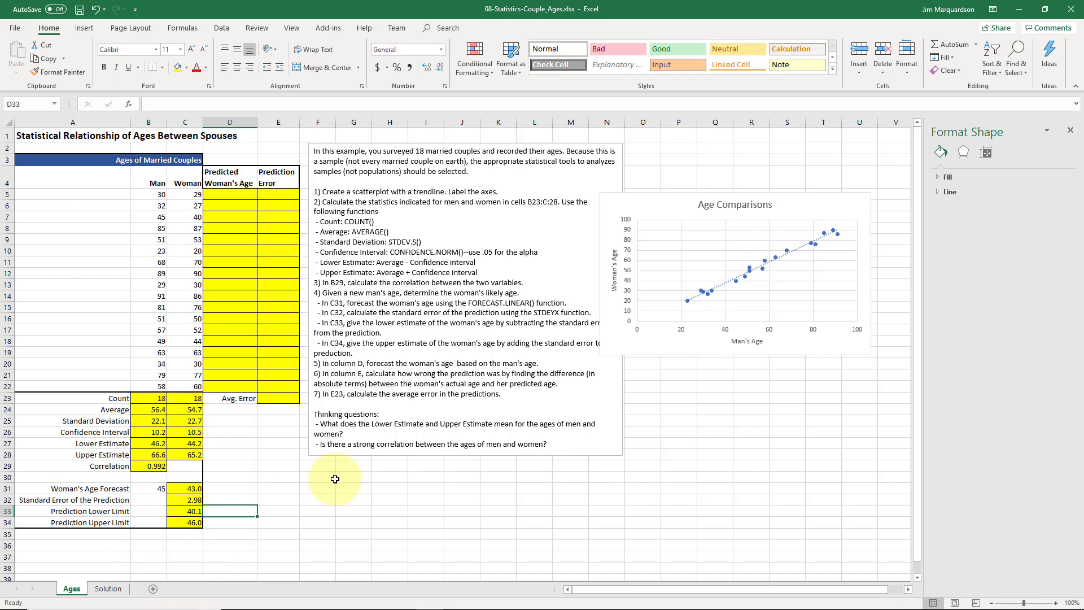
key("Up")
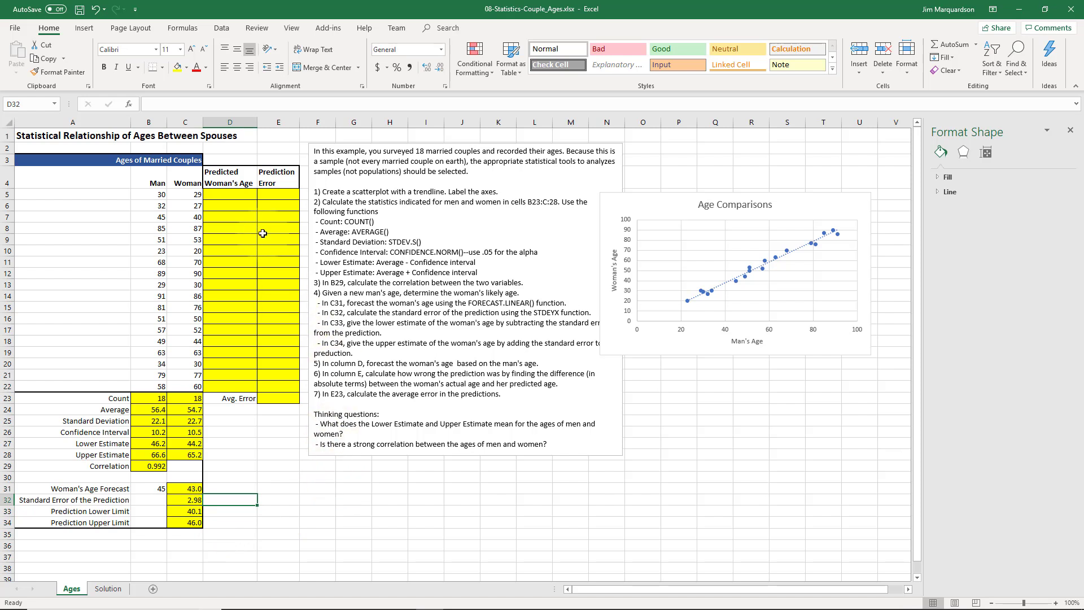
Step: Build a FORECAST.LINEAR formula in D5 with B5 as x, C5:C22 as known y's and B5:B22 as known x's
left_click(229, 193)
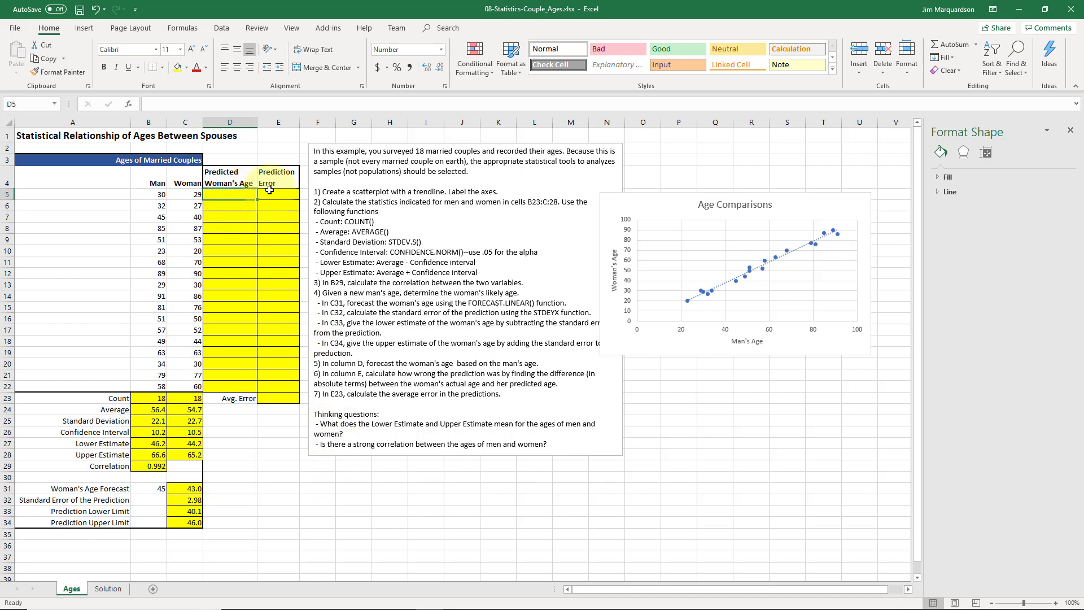
type("=")
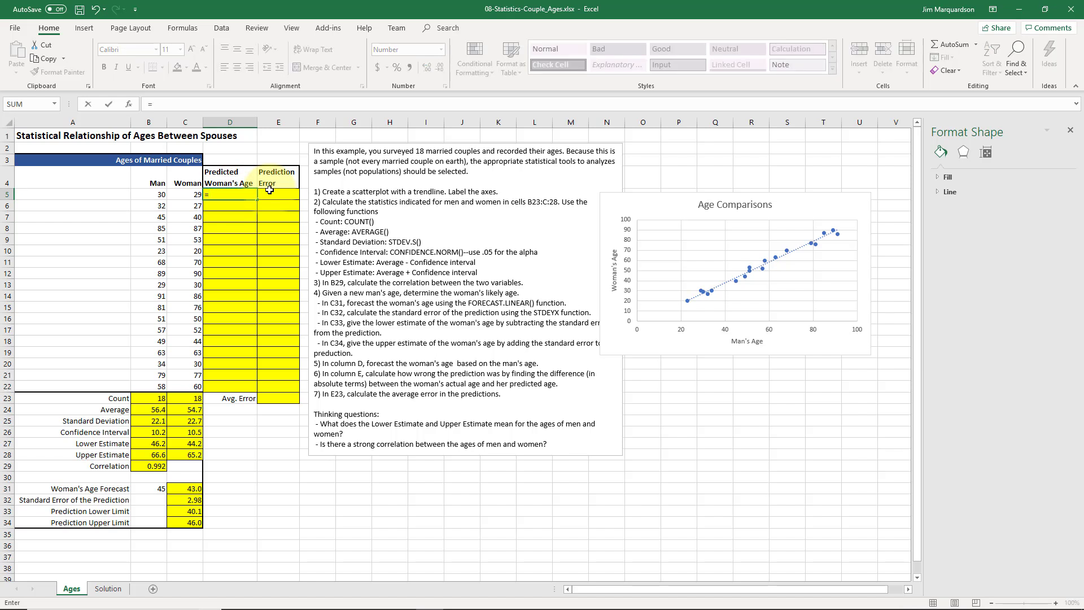
type("fore")
key("Down")
key("Down")
key("Down")
key("Down")
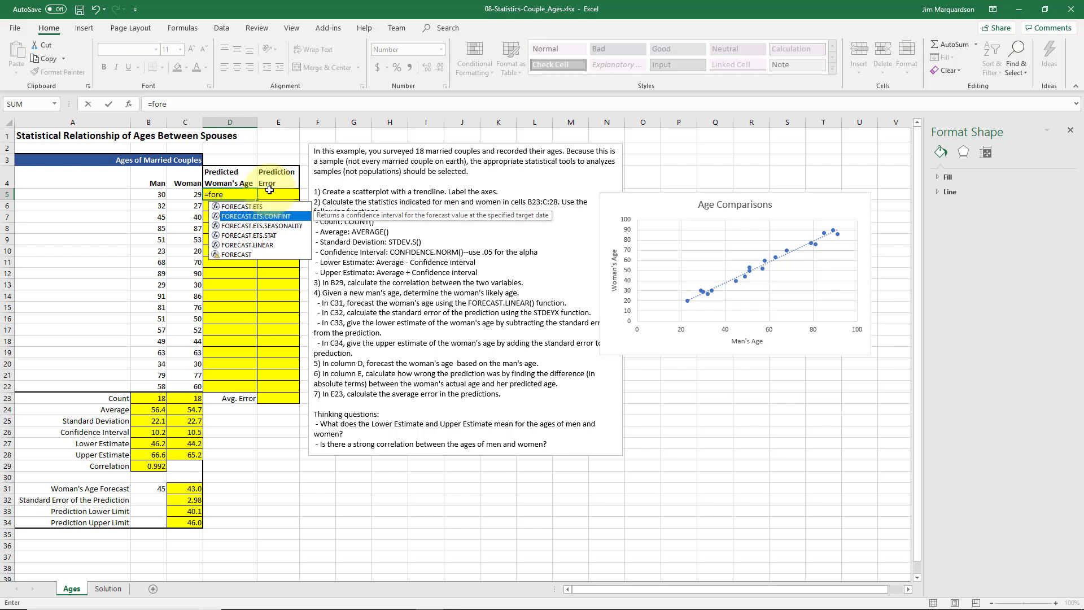
key("Tab")
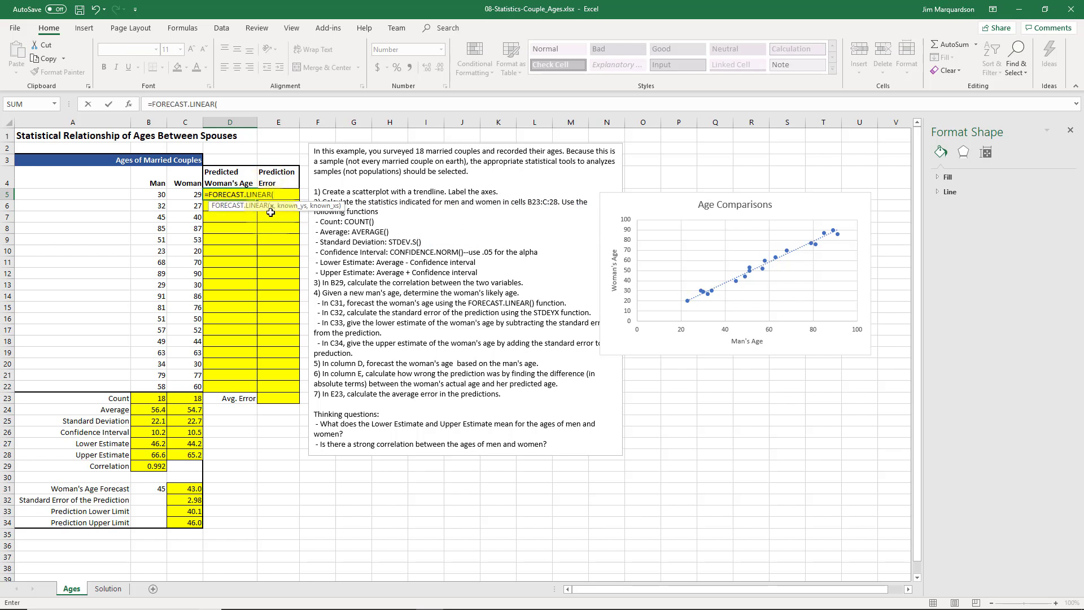
left_click(149, 195)
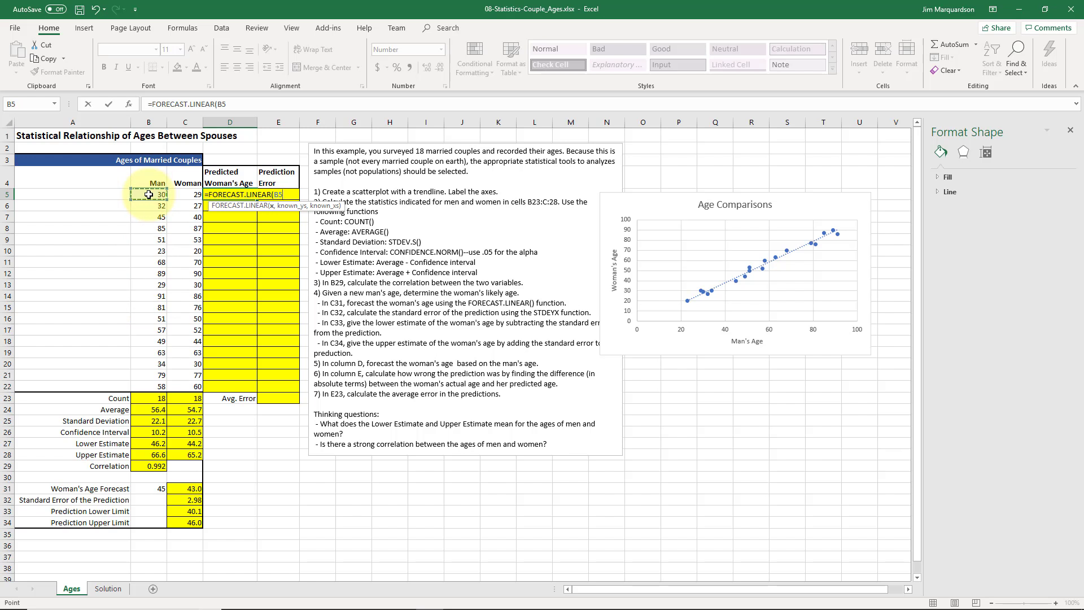
type(",")
left_click_drag(183, 194, 177, 385)
type(",")
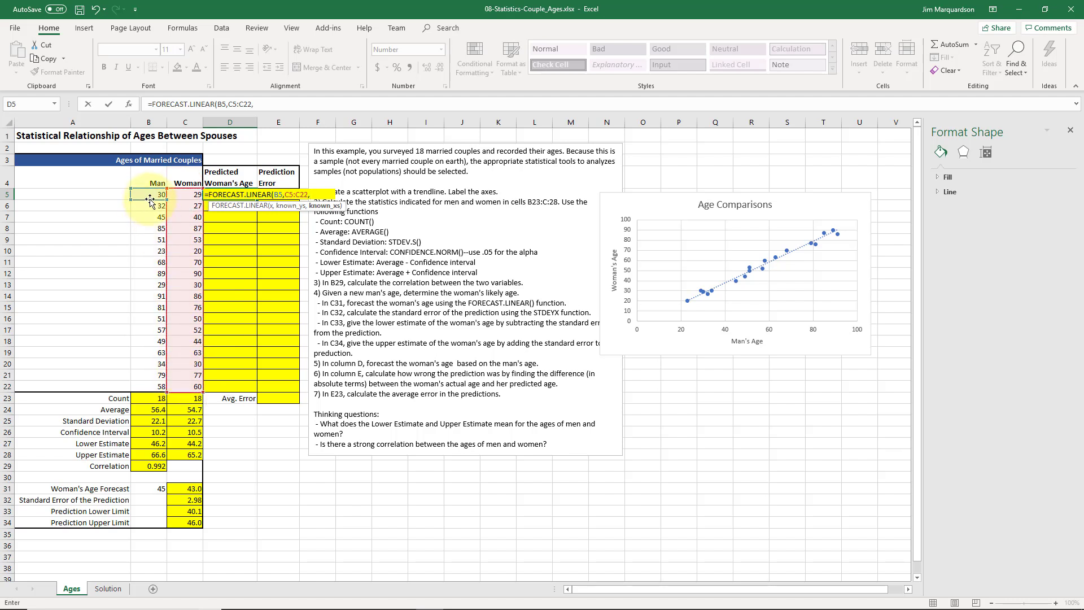
left_click_drag(150, 199, 152, 386)
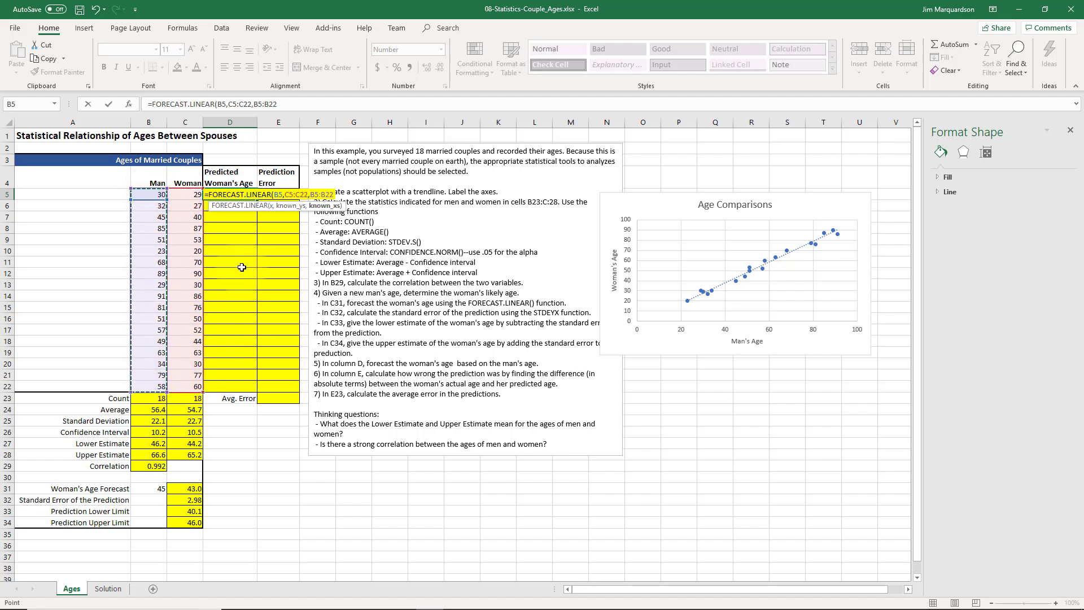
Step: Make the references in D5's forecast formula absolute as $B$5, $C$5:$C$22 and $B$5:$B$22, and complete the formula
left_click(300, 194)
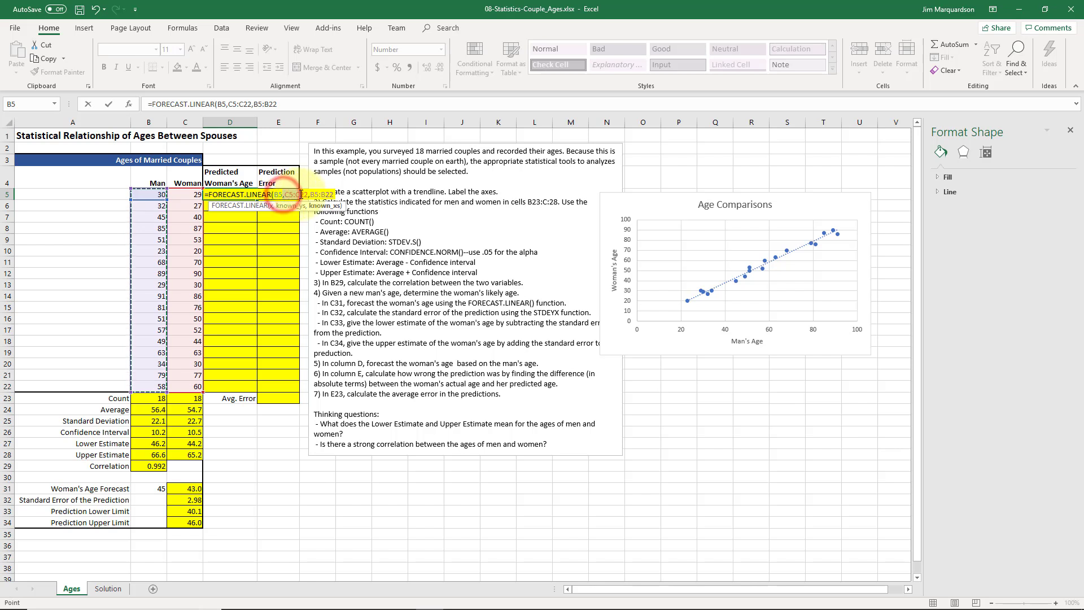
left_click_drag(307, 194, 358, 194)
key("F4")
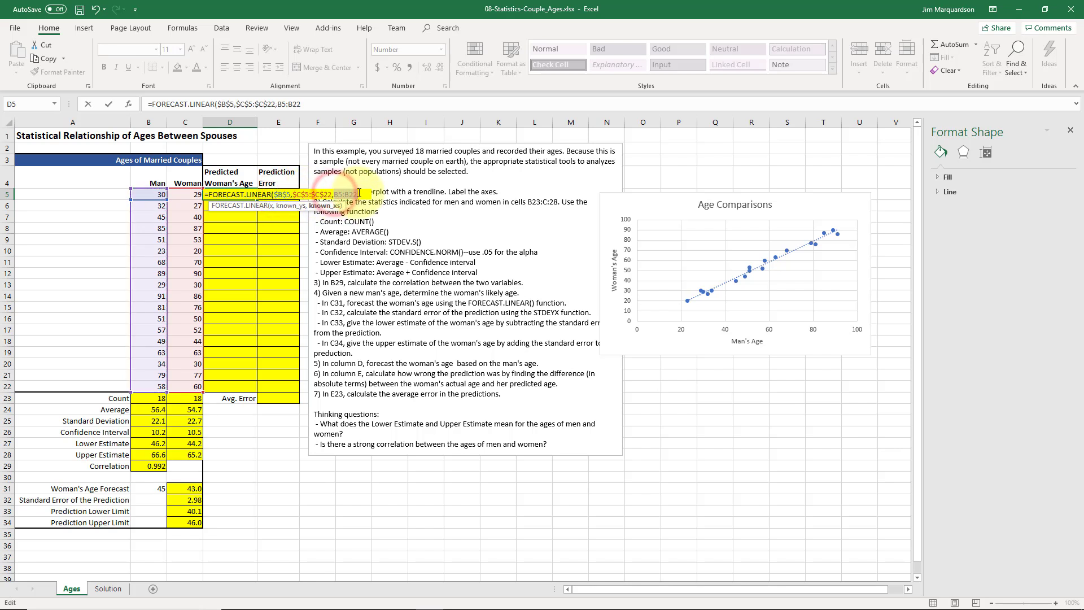
key("F4")
type(")")
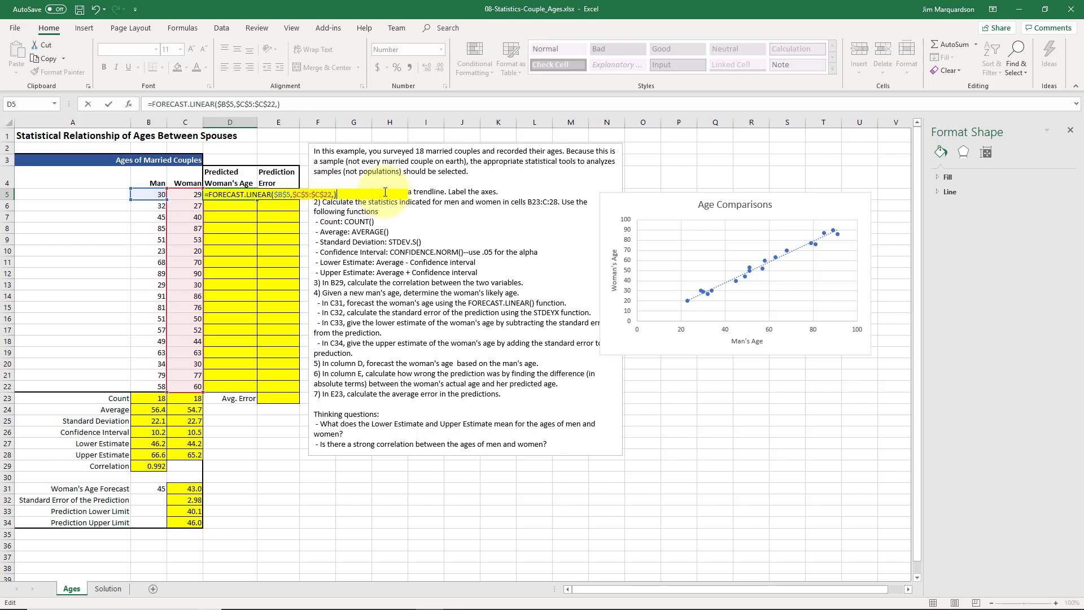
key("ctrl+z")
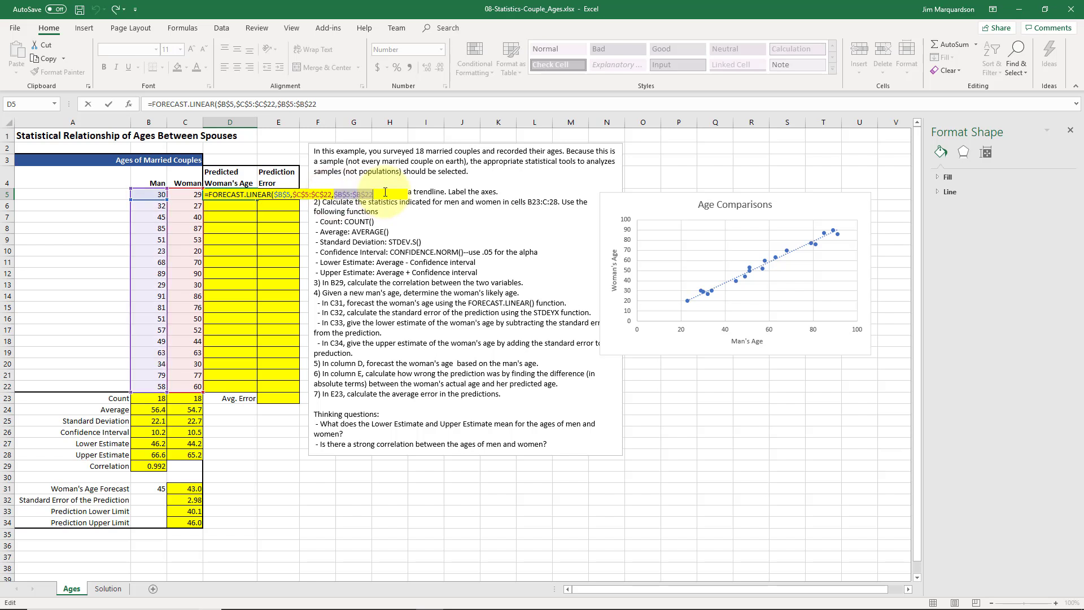
left_click(385, 192)
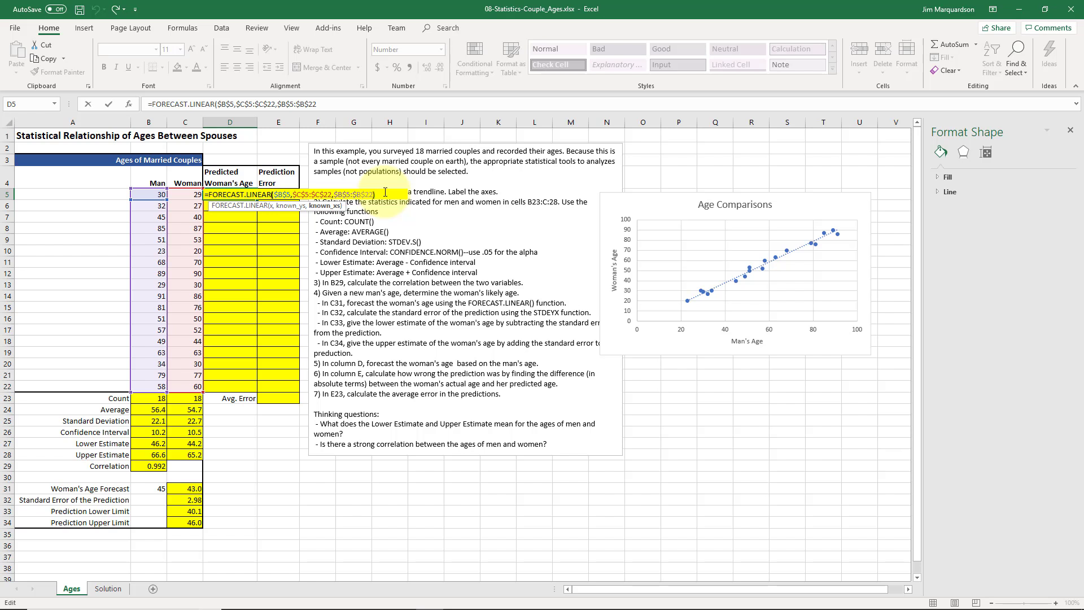
type(")")
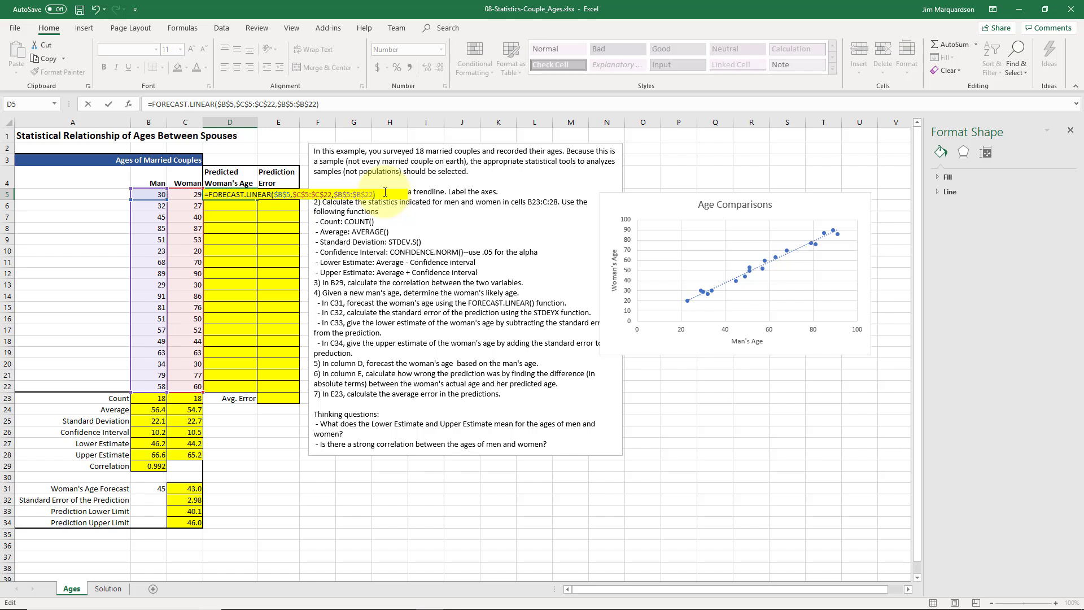
key("Return")
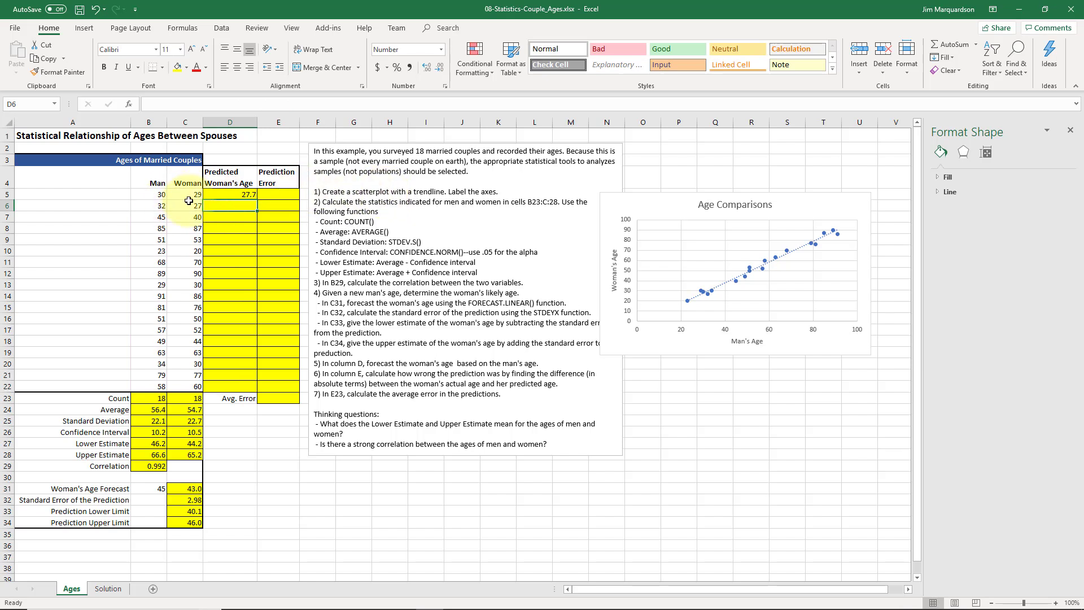
Step: Fill the forecast formula from D5 down through D22 and check the x reference in D5
left_click(214, 196)
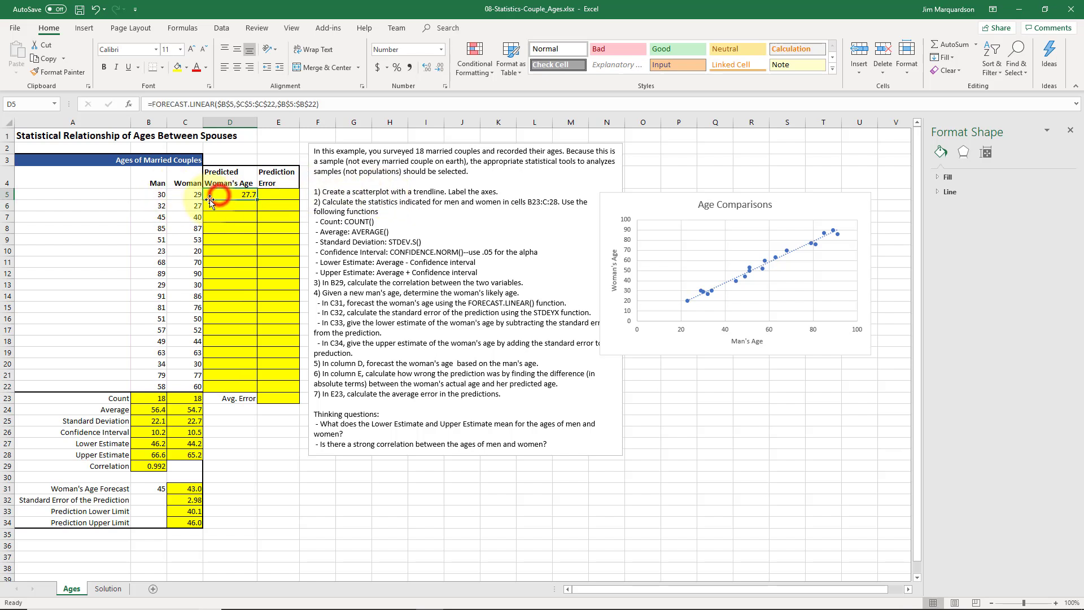
double_click(256, 200)
left_click(227, 195)
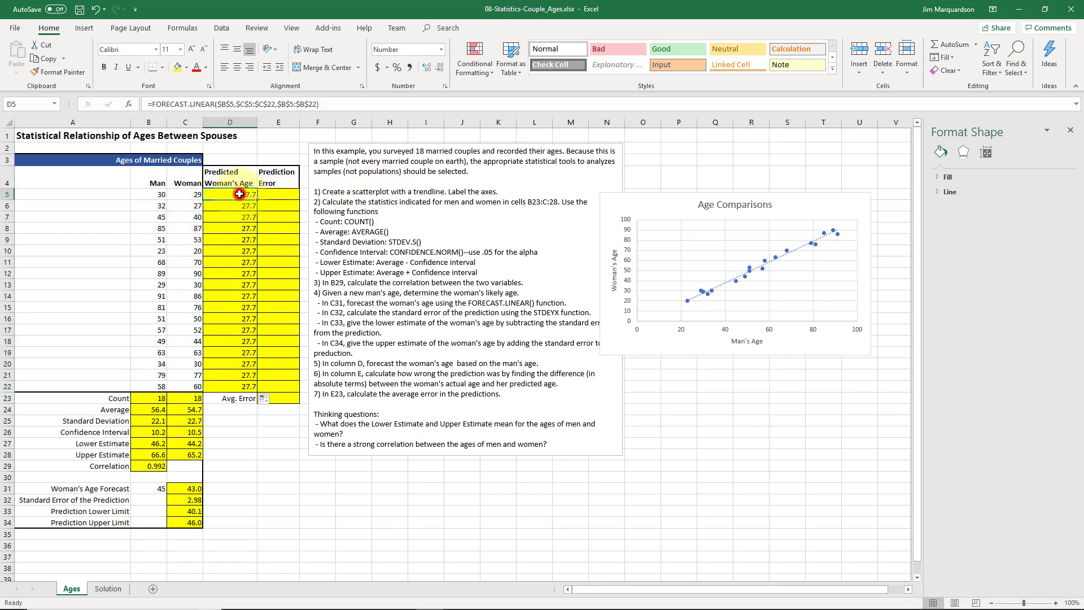
left_click(231, 104)
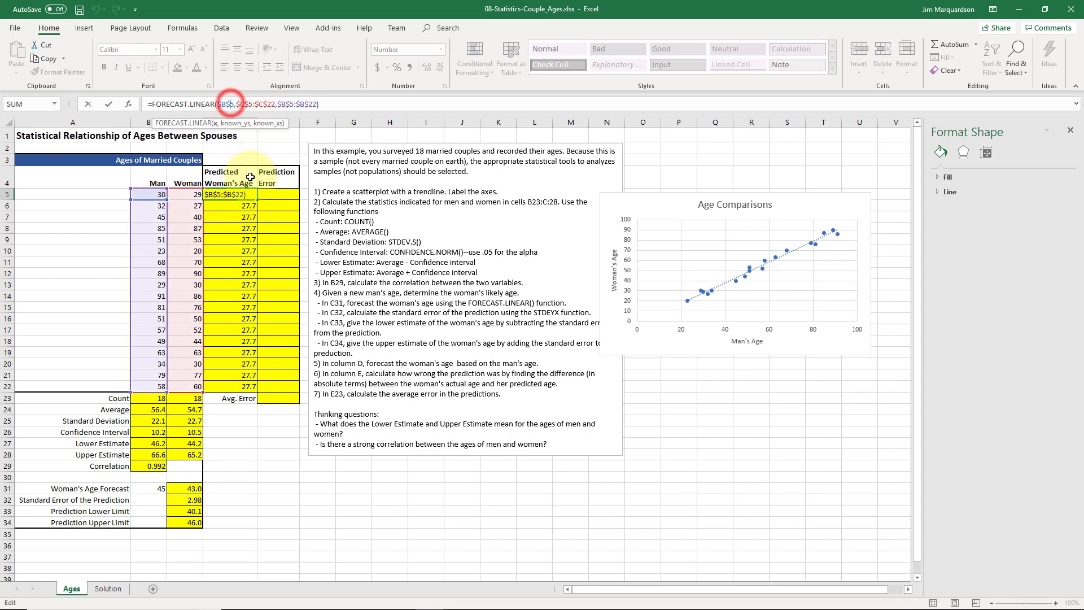
key("Escape")
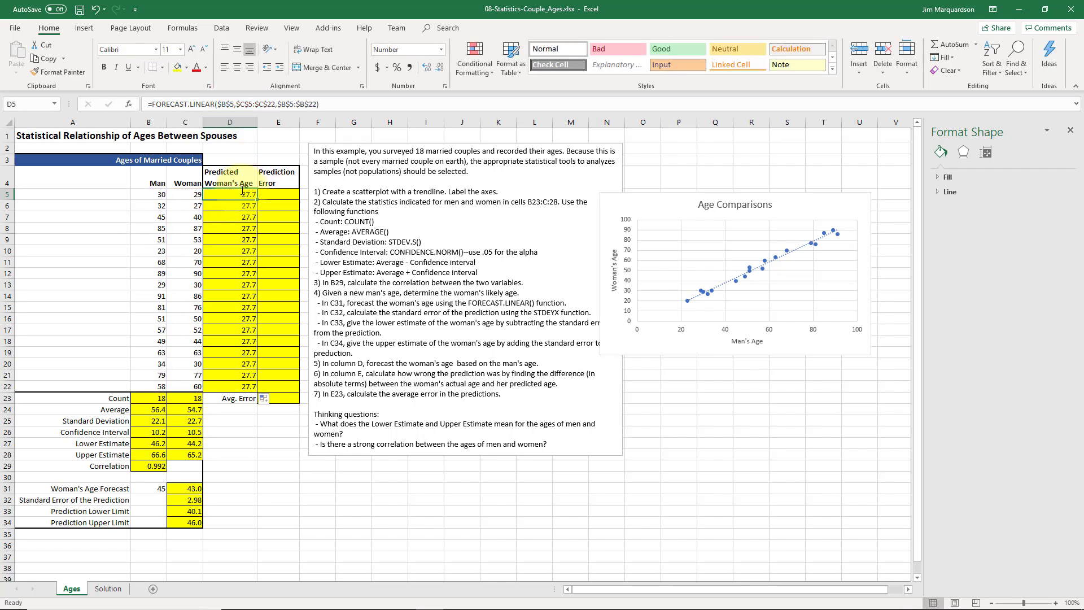
Step: Change the x argument in D5's forecast formula to the relative reference B5 and refill the formula down column D
left_click(235, 105)
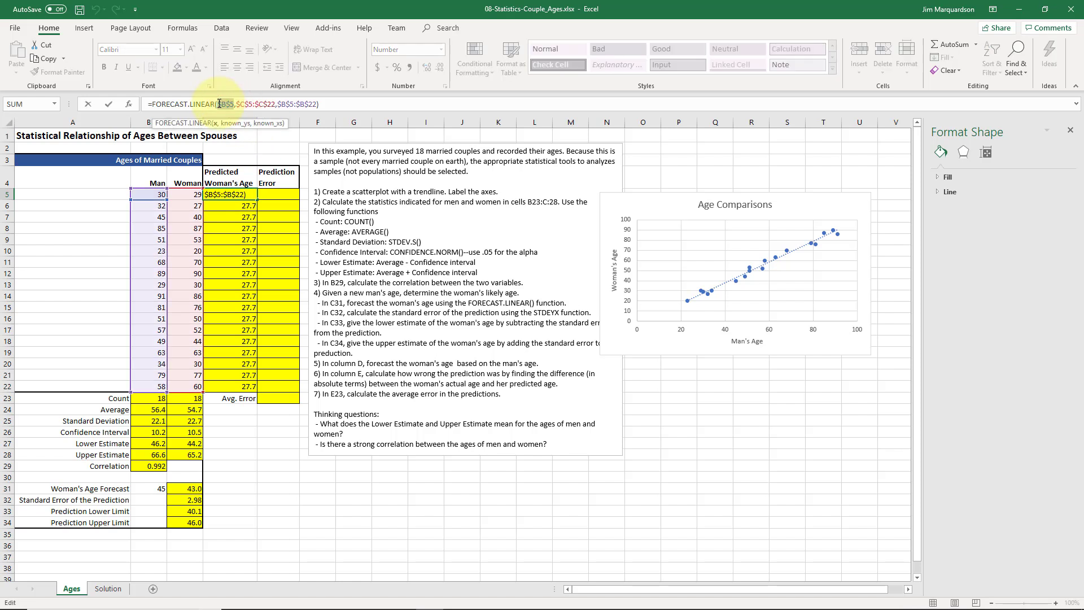
key("Delete")
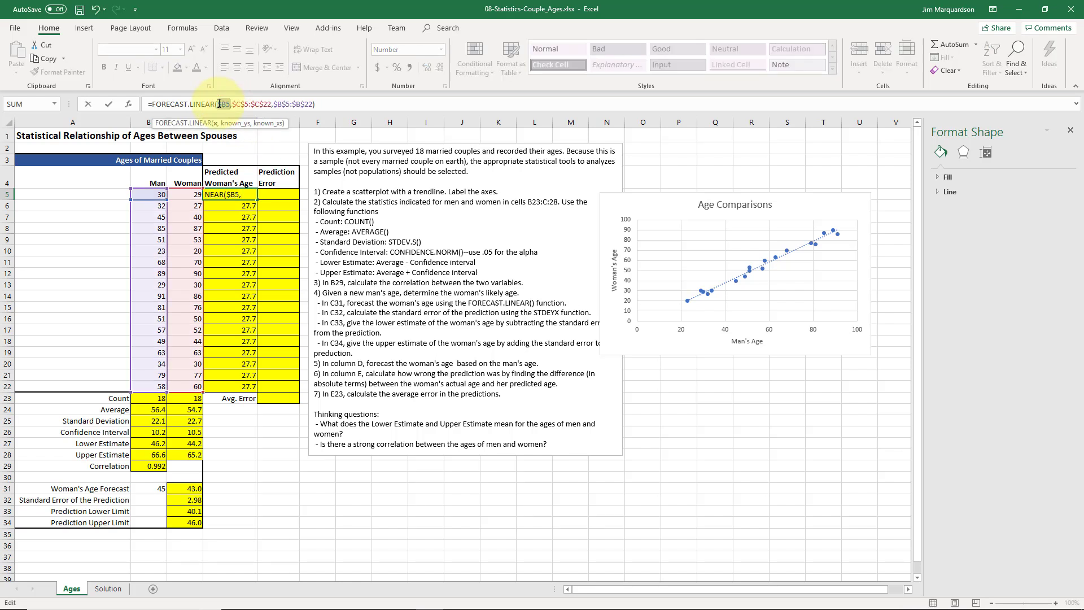
key("Delete")
key("ctrl+Return")
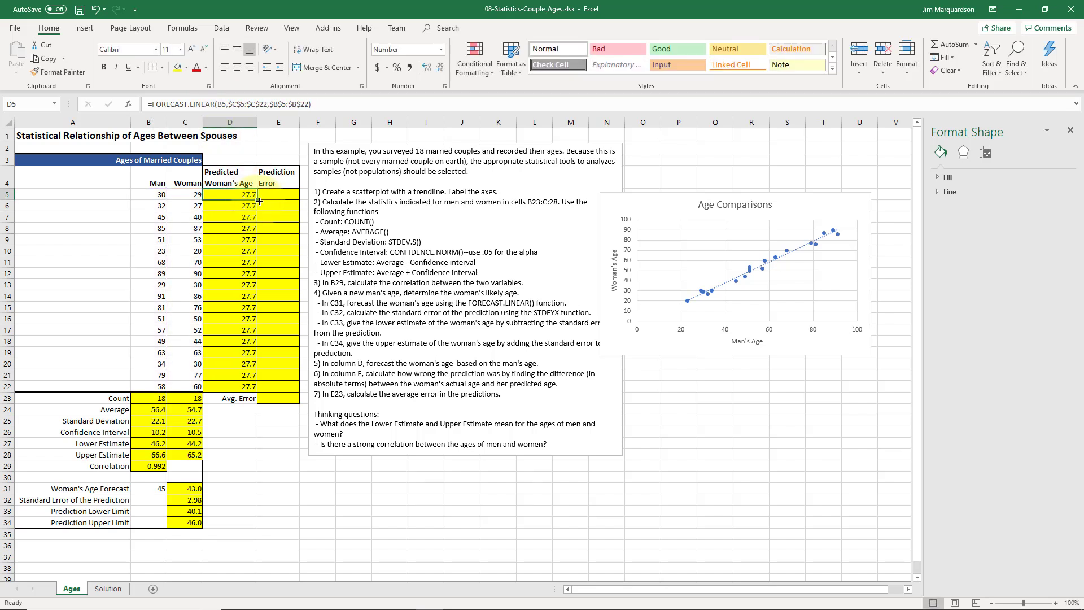
double_click(259, 201)
Step: Examine the x reference in the filled forecast formulas down column D and compare the row 14 forecast with its man's age
left_click(249, 196)
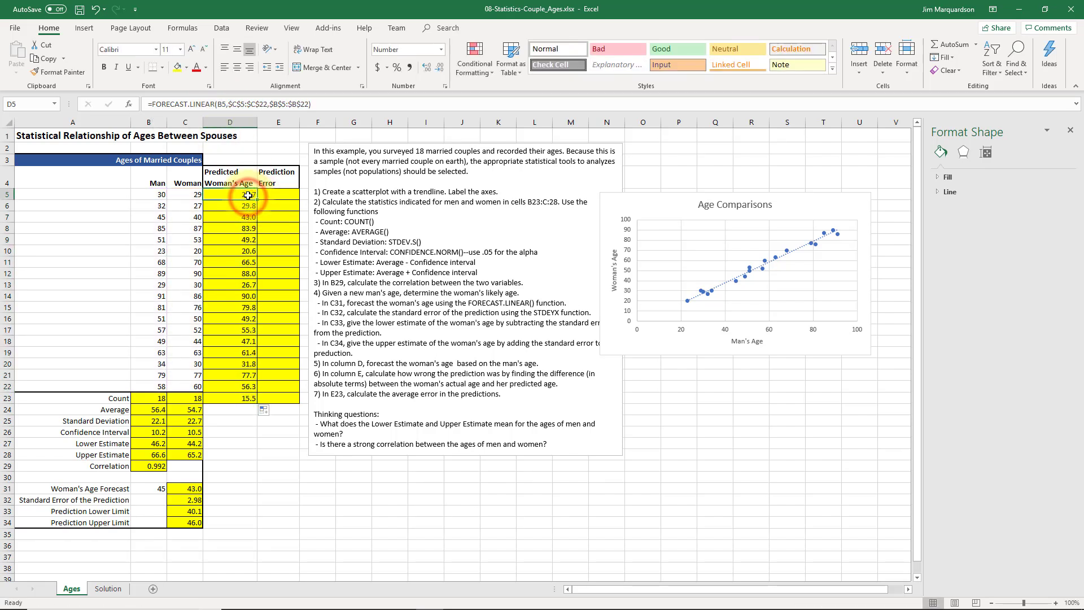
key("Down")
key("Down")
key("Down")
key("Down")
key("Down")
key("Down")
key("Down")
key("Down")
key("Down")
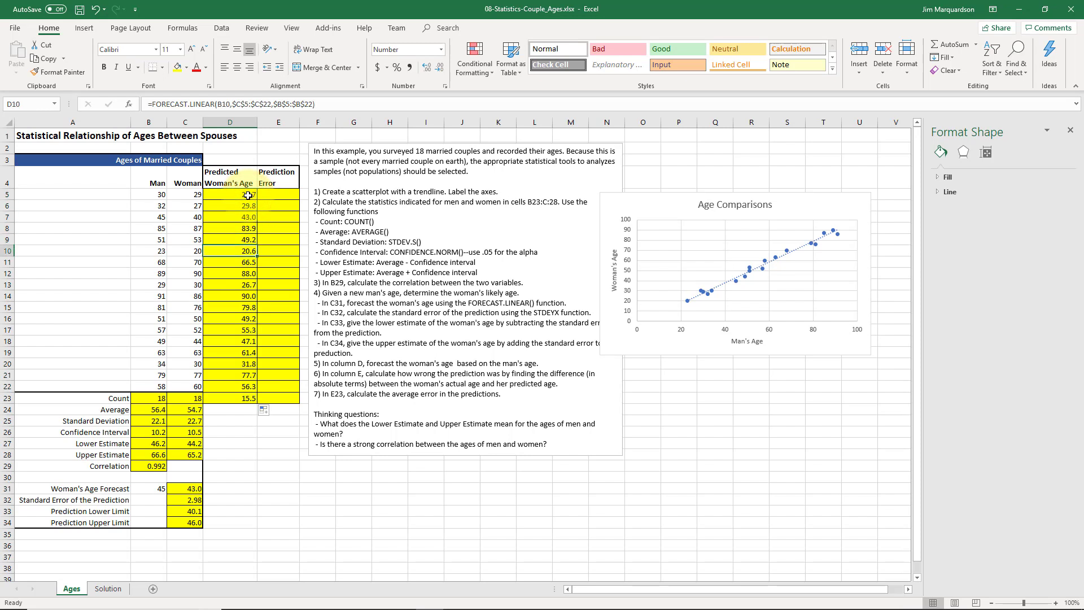
key("Left")
key("Left")
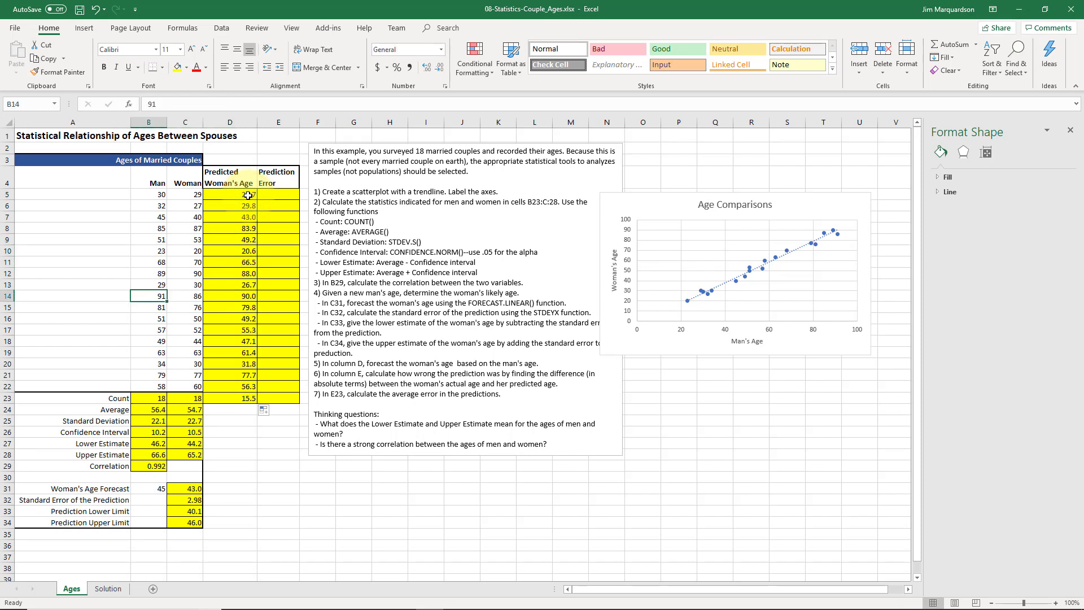
key("Right")
key("Right")
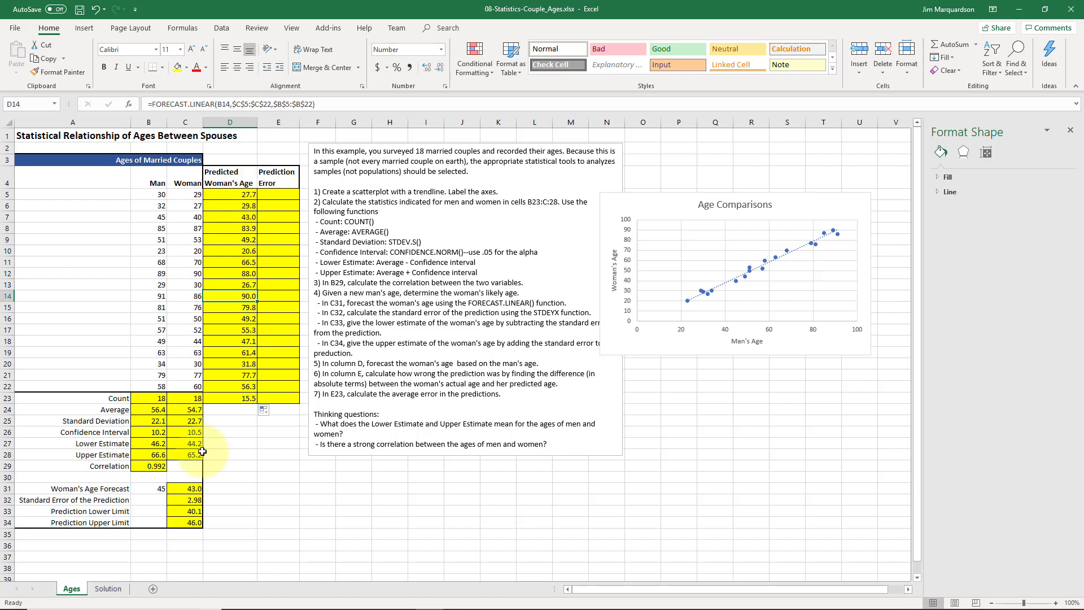
Step: Replace the surplus forecast in D23 with the label "Average:" and right-align it
left_click(252, 399)
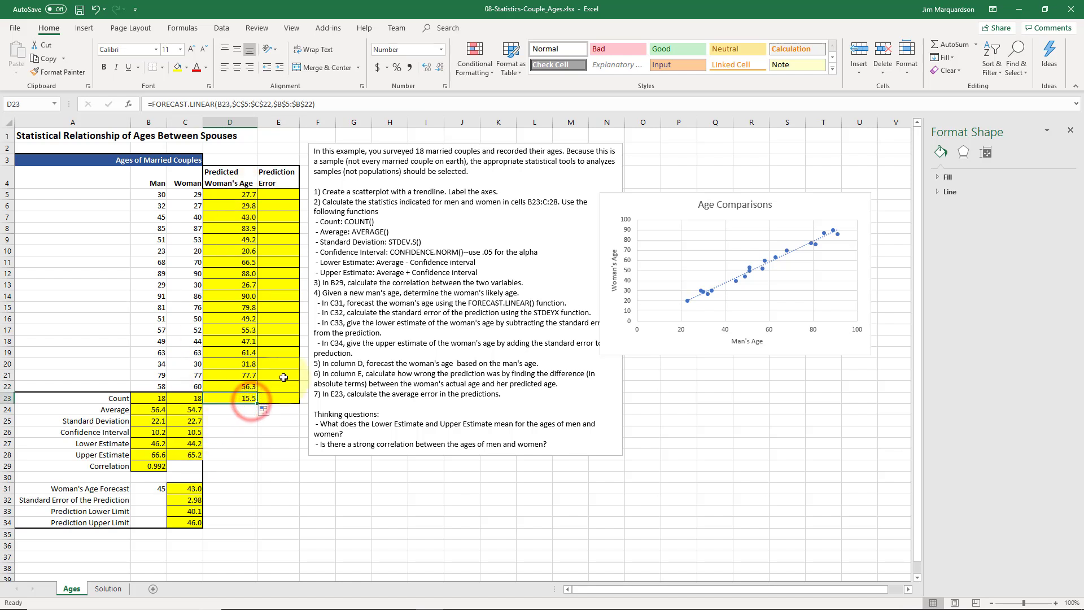
key("Delete")
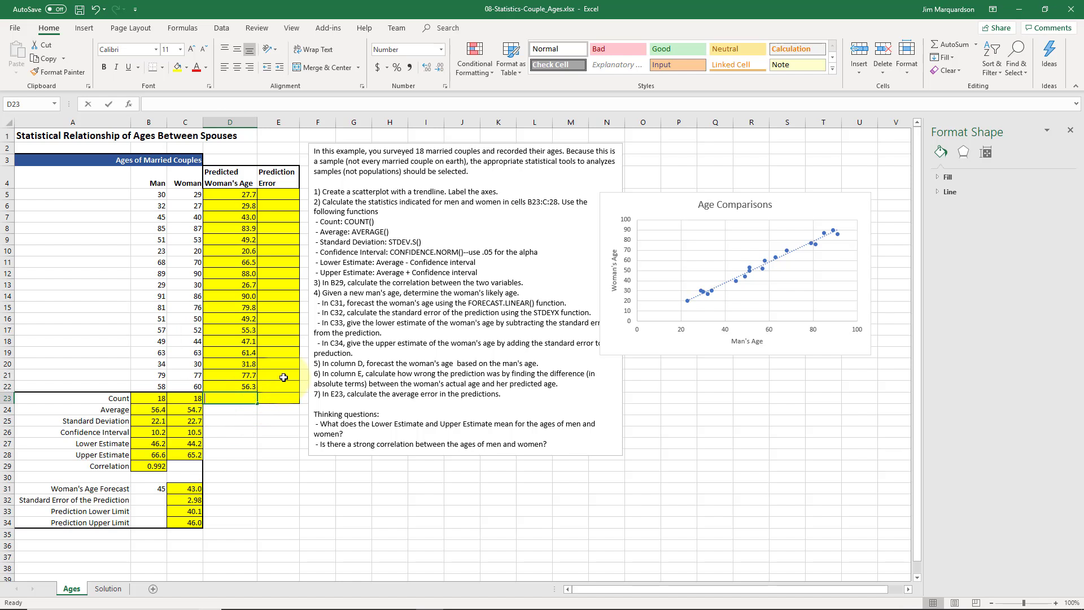
type("Average:")
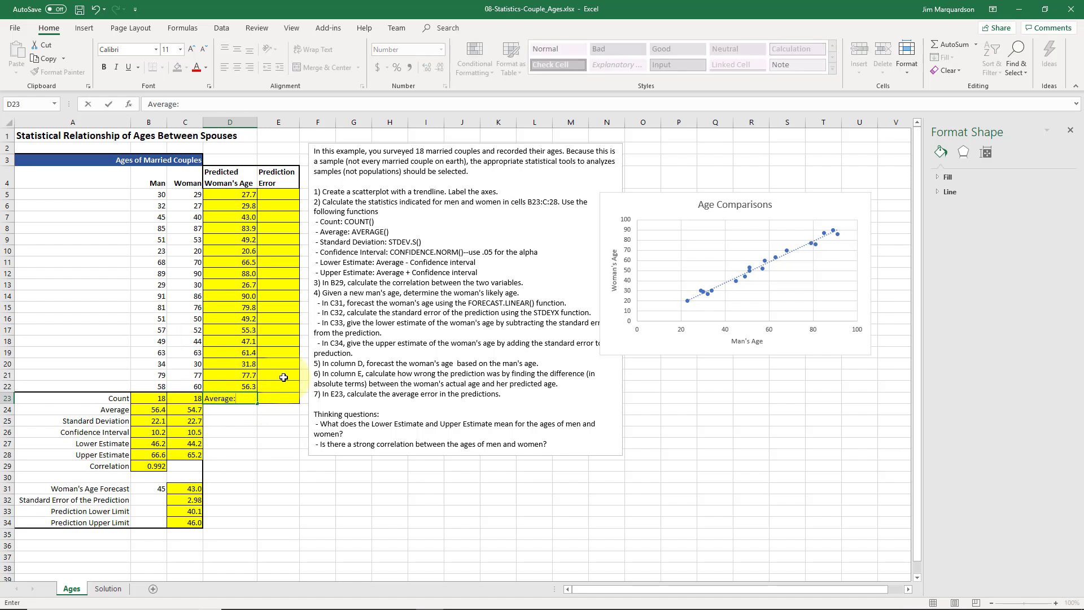
key("ctrl+Return")
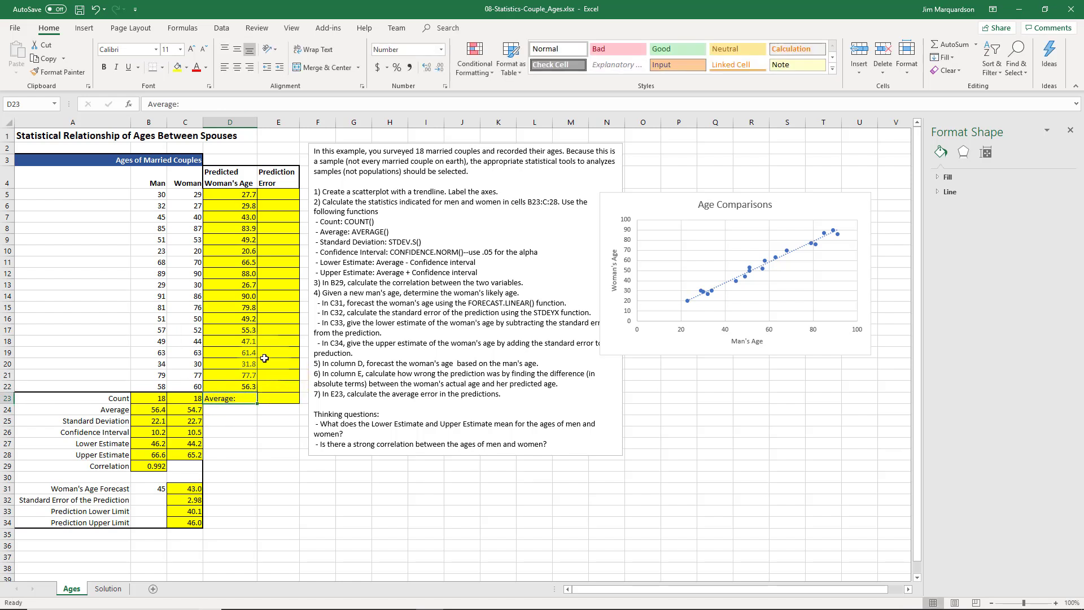
left_click(249, 67)
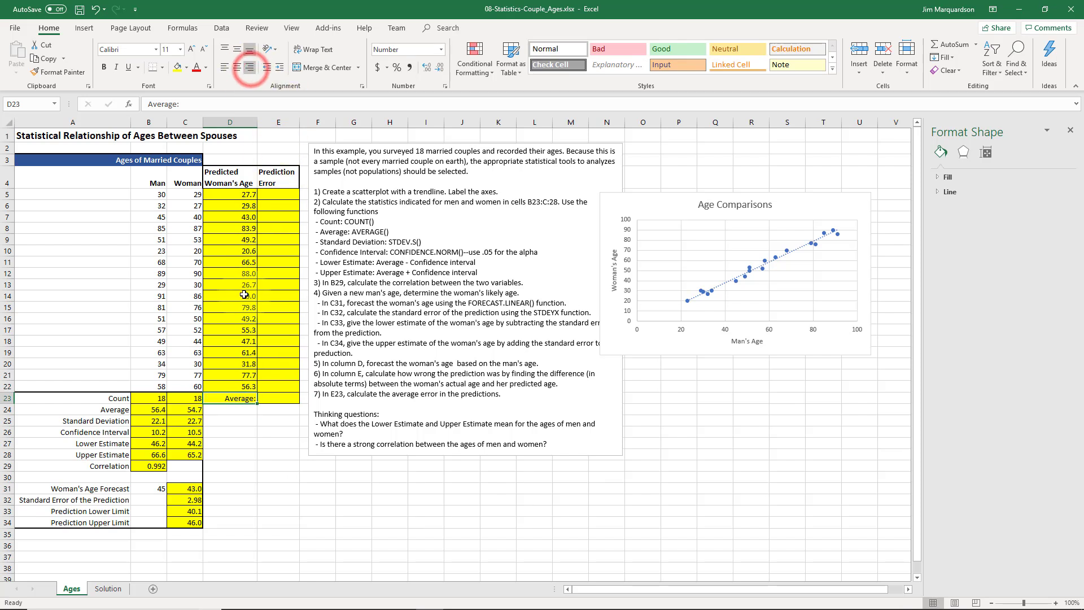
Step: Calculate the prediction error in E5 as the predicted woman's age minus her actual age, =D5-C5
left_click(278, 196)
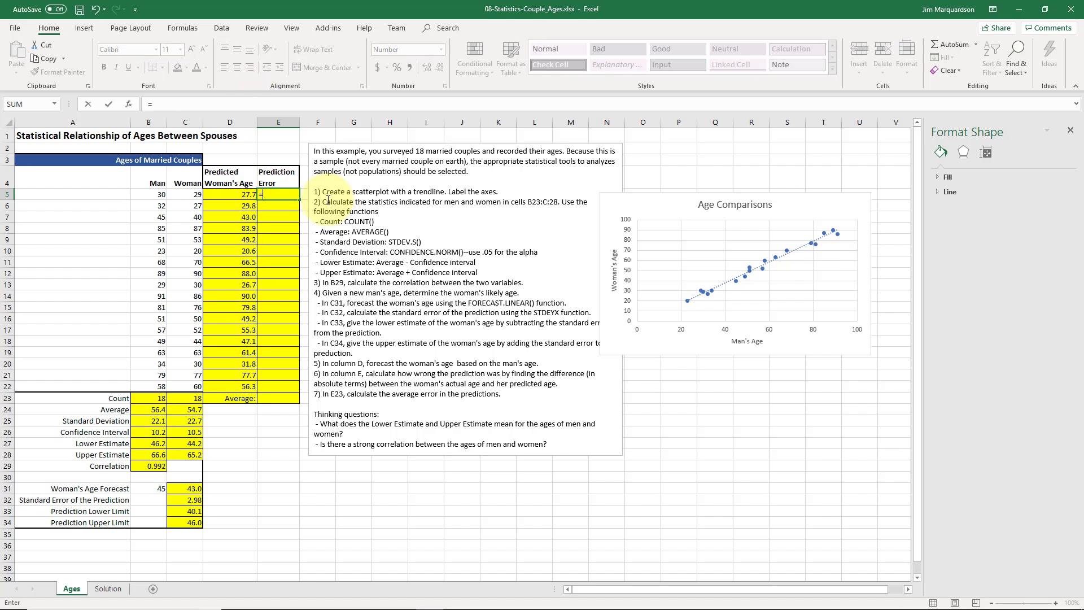
left_click(243, 196)
type("-")
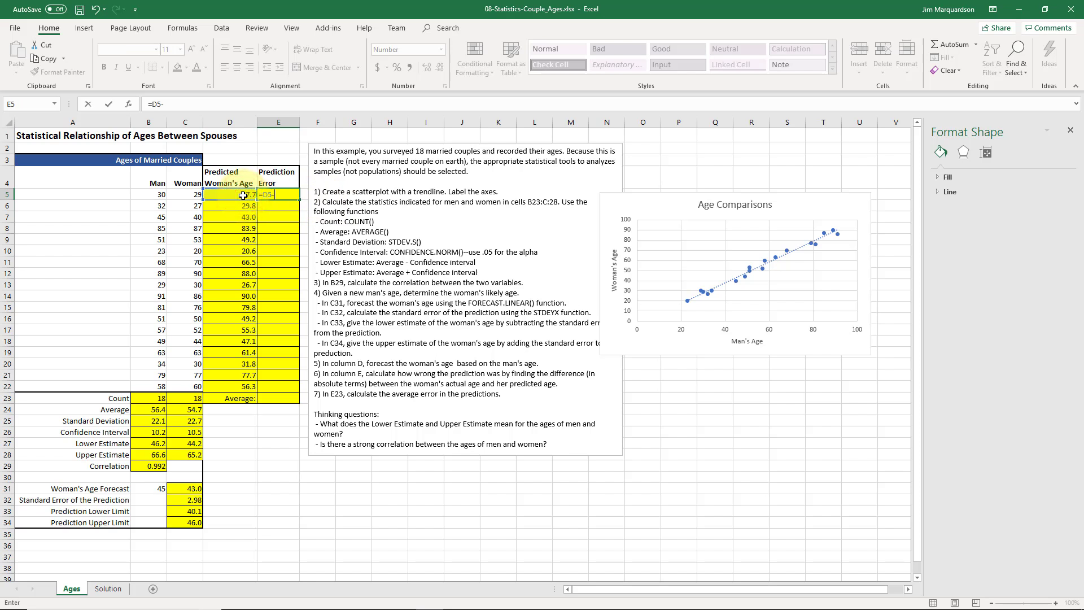
left_click(186, 195)
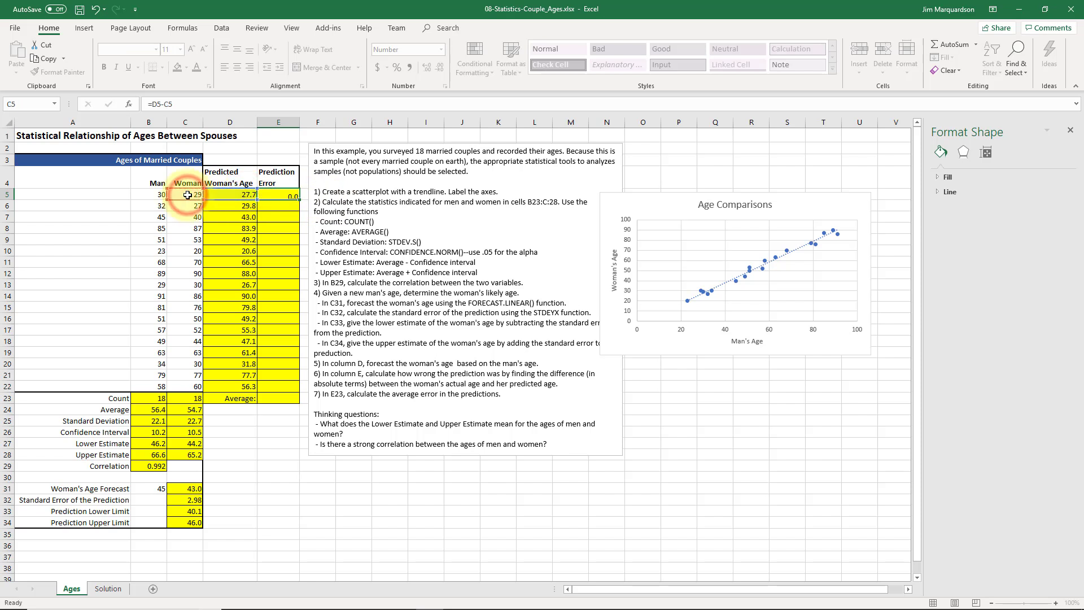
key("Return")
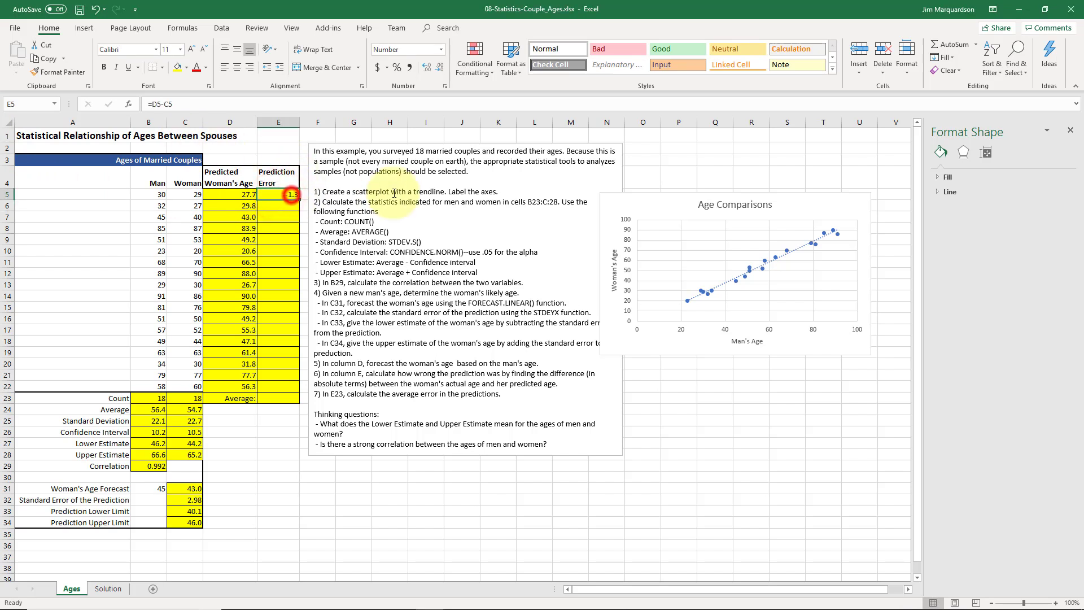
Step: Wrap the subtraction in E5 in the ABS function so the formula reads =ABS(D5-C5)
double_click(291, 195)
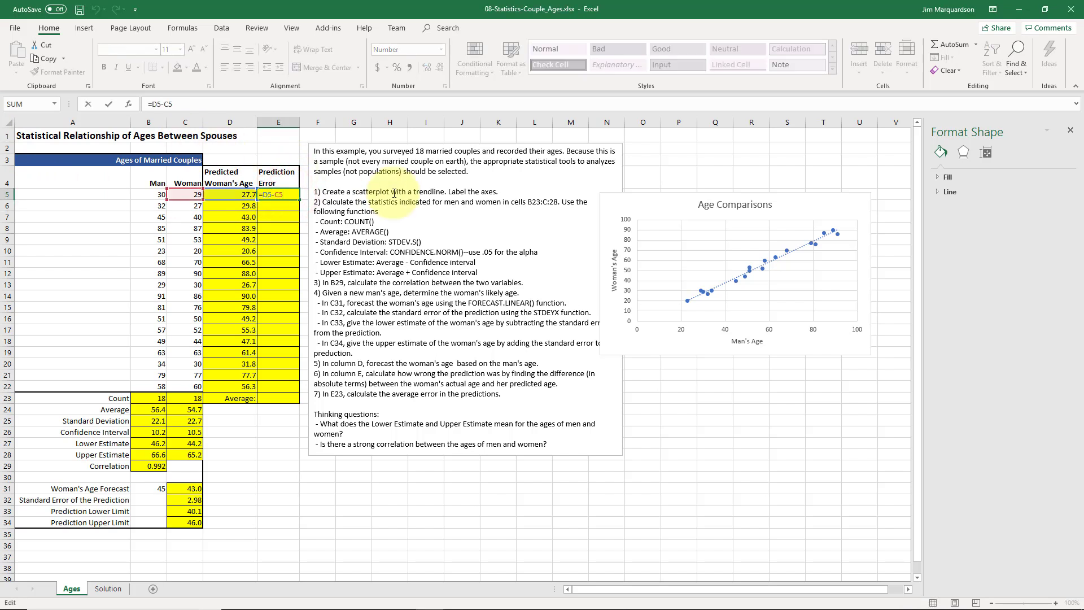
type("abs")
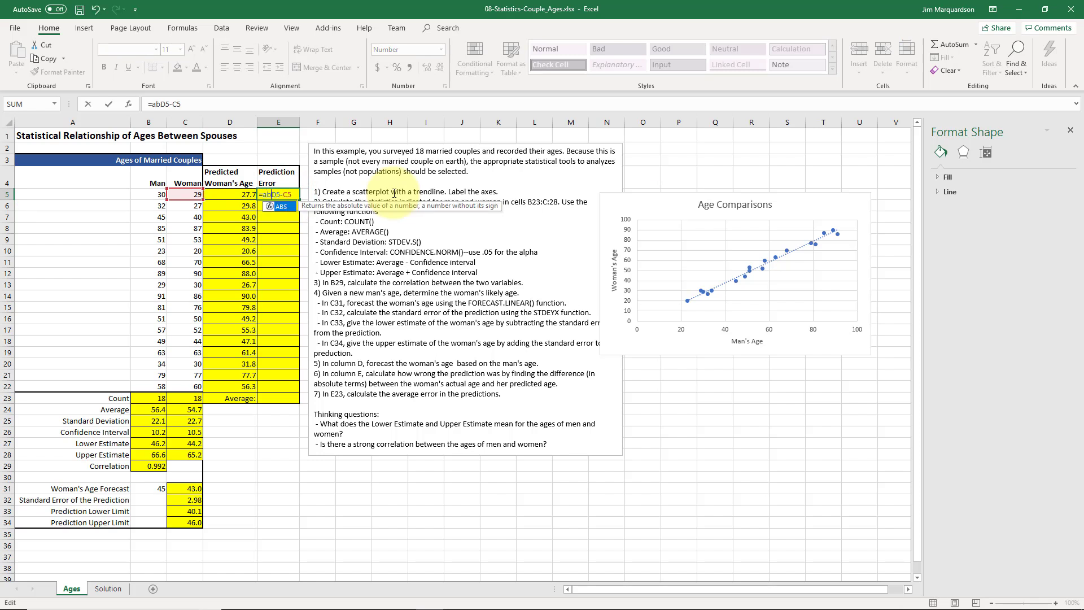
type("(")
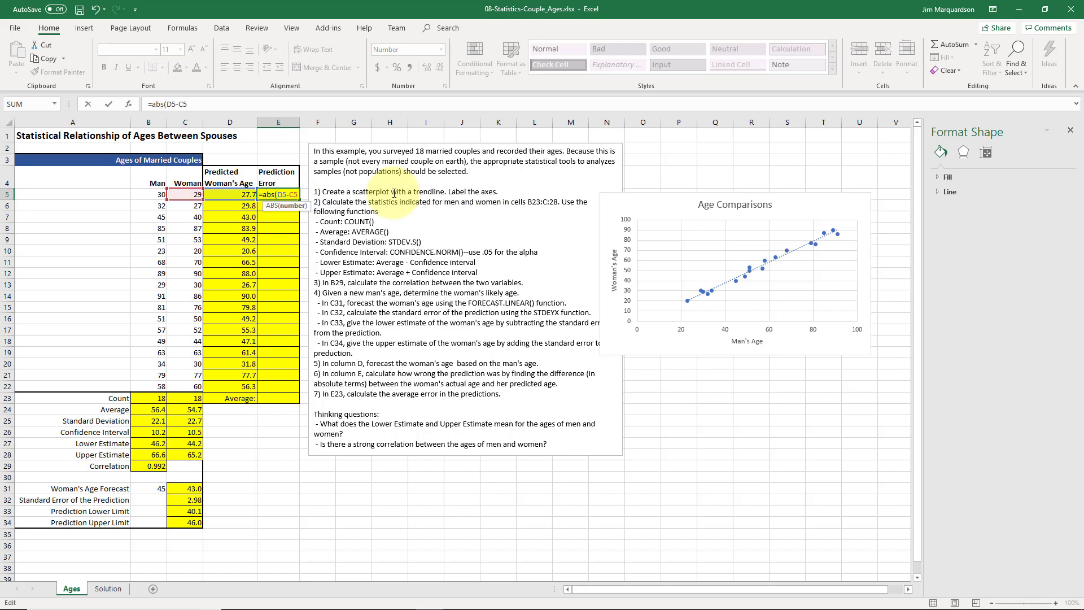
type(")")
key("ctrl+Return")
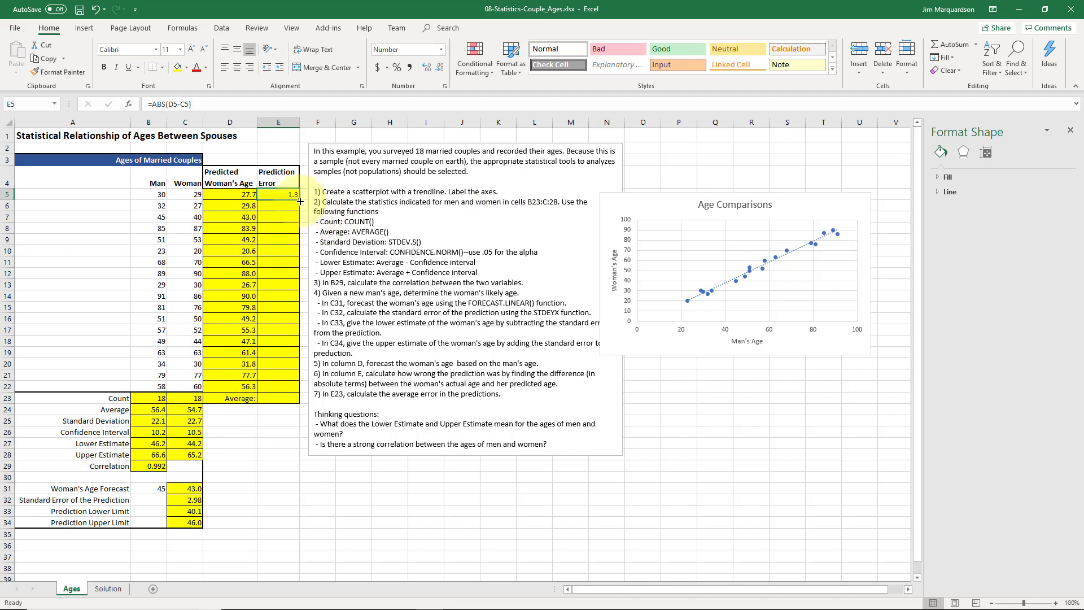
Step: Fill the absolute error formula from E5 down column E, cancelling any replacement of existing data
left_click_drag(300, 201, 279, 398)
left_click(277, 489)
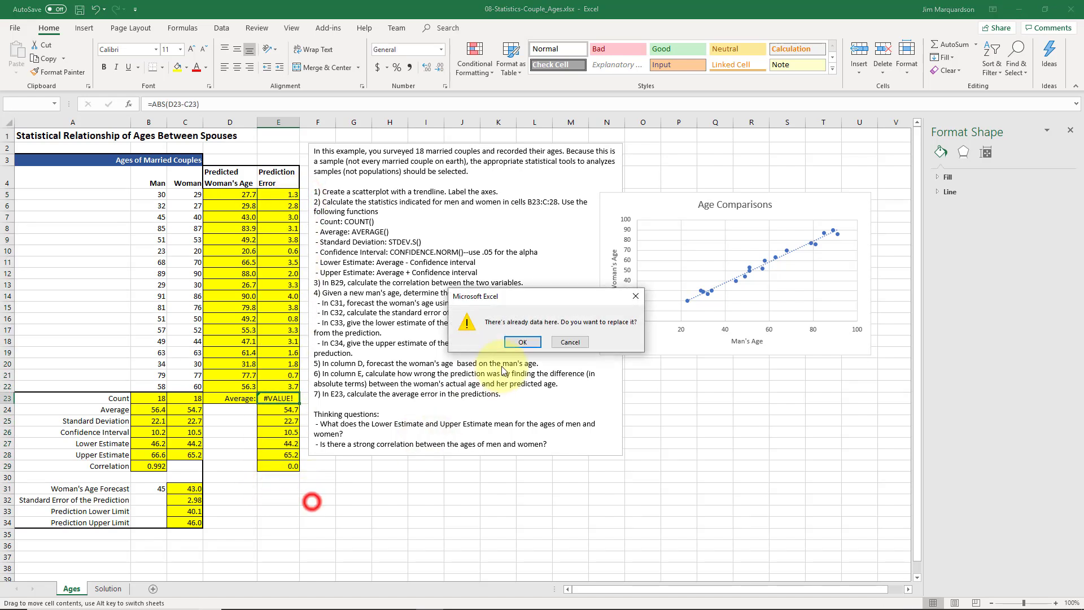
left_click(569, 342)
Step: Clear the surplus error formulas in E23:E29 and remove the yellow fill from E24:E29
mouse_move(287, 477)
left_mouse_down()
mouse_move(289, 399)
mouse_move(286, 466)
left_mouse_up()
key("Delete")
left_click(187, 68)
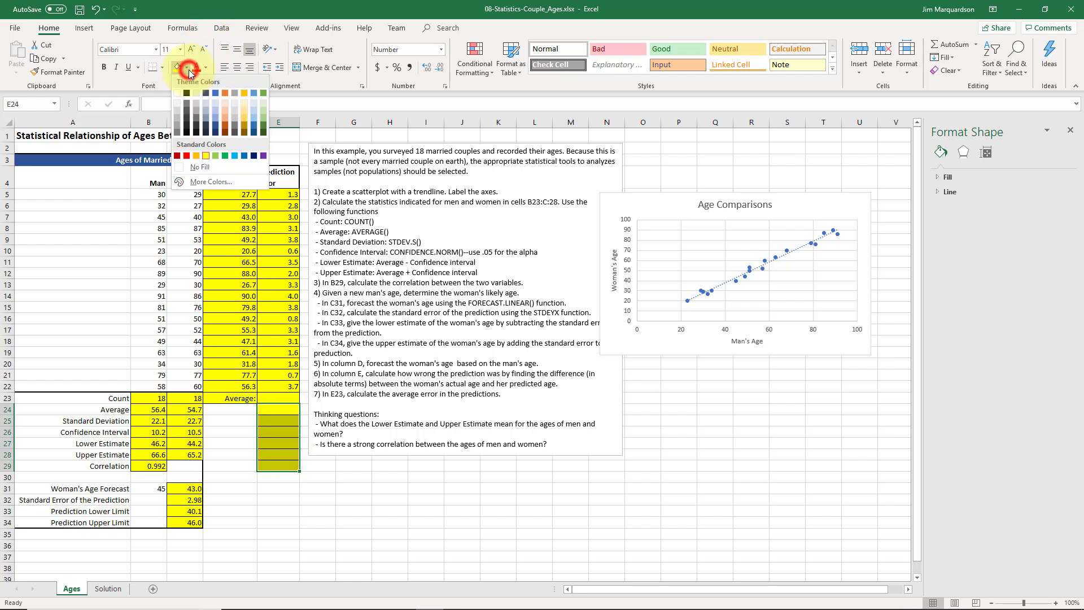
left_click(201, 170)
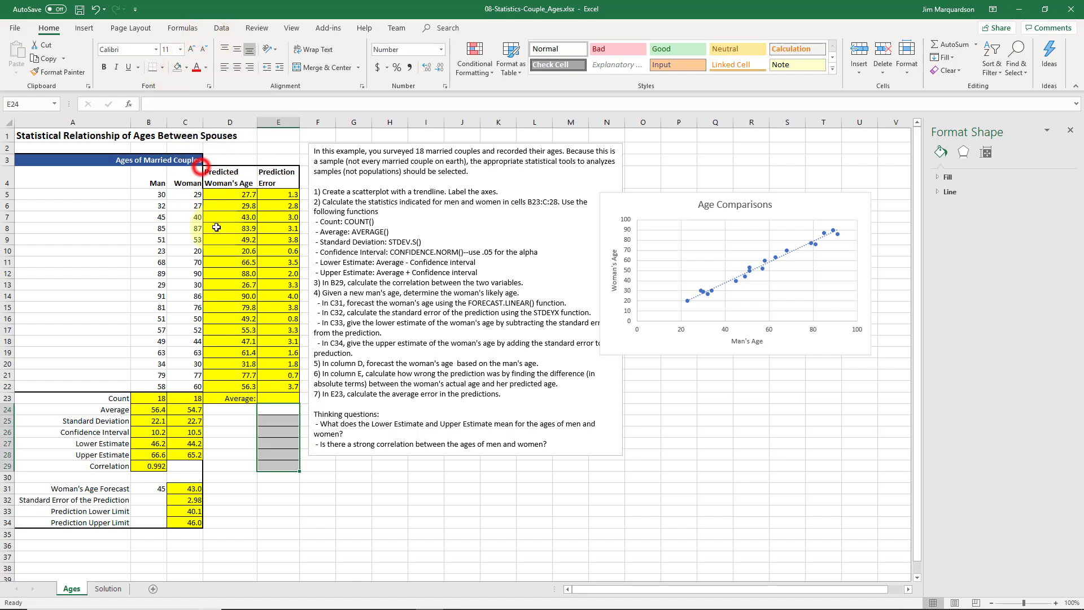
Step: Remove the cell borders from the surplus cells E25:E29 below the error column
left_click(320, 467)
left_click_drag(288, 466, 266, 421)
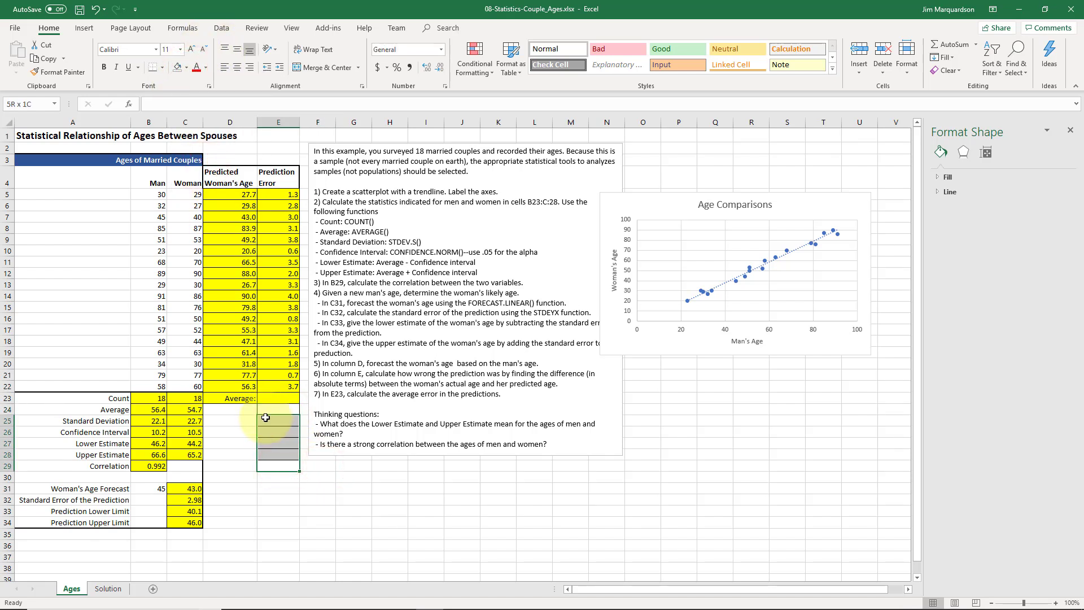
left_click(163, 72)
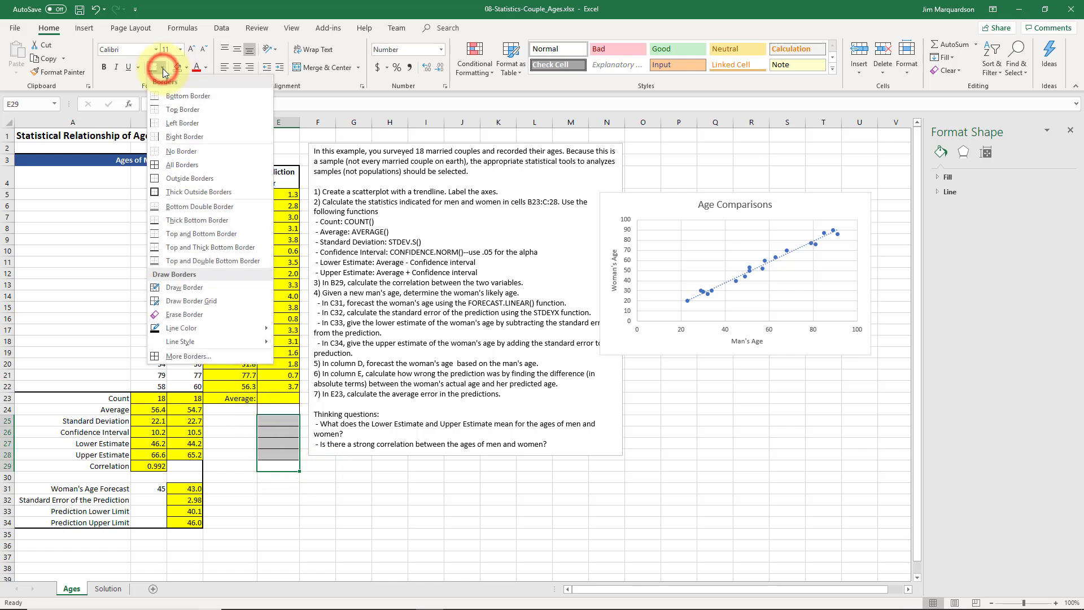
left_click(181, 150)
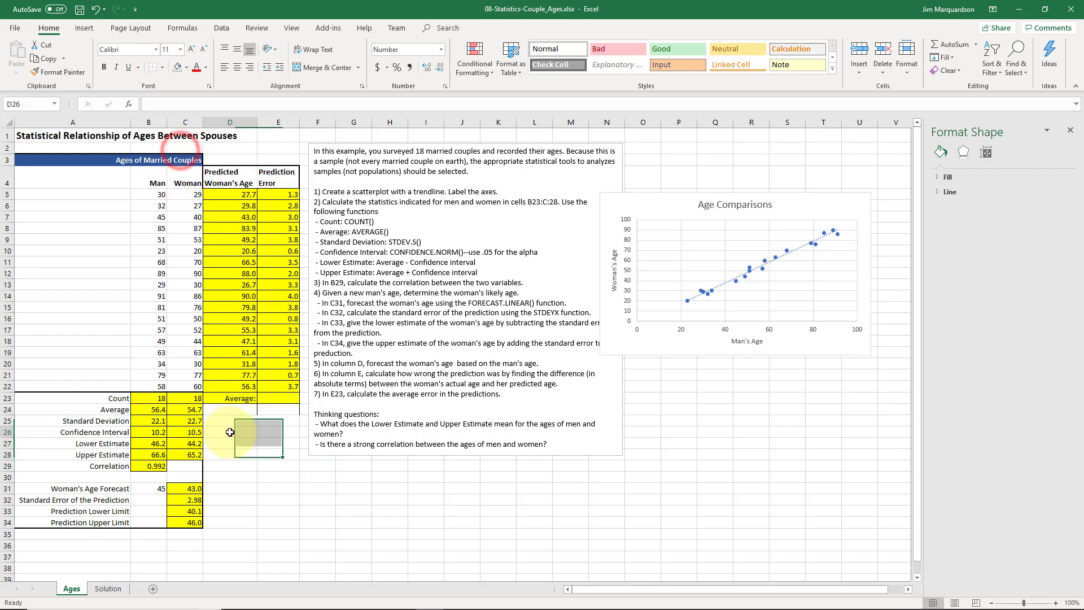
left_click(275, 412)
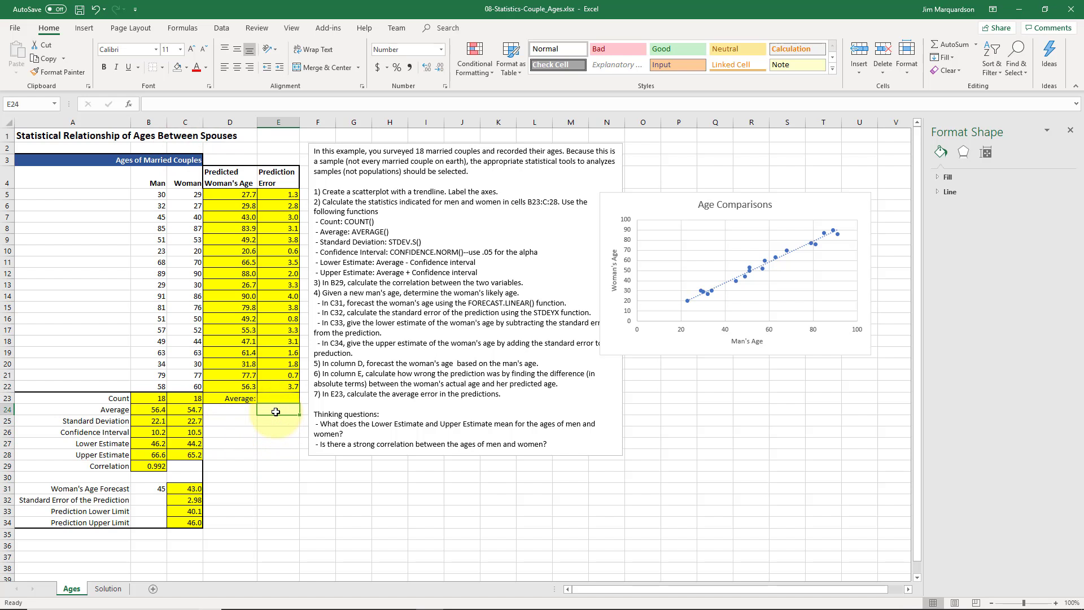
Step: Calculate the average prediction error in E23 with =AVERAGE(E5:E22)
left_click(277, 399)
type("=avera")
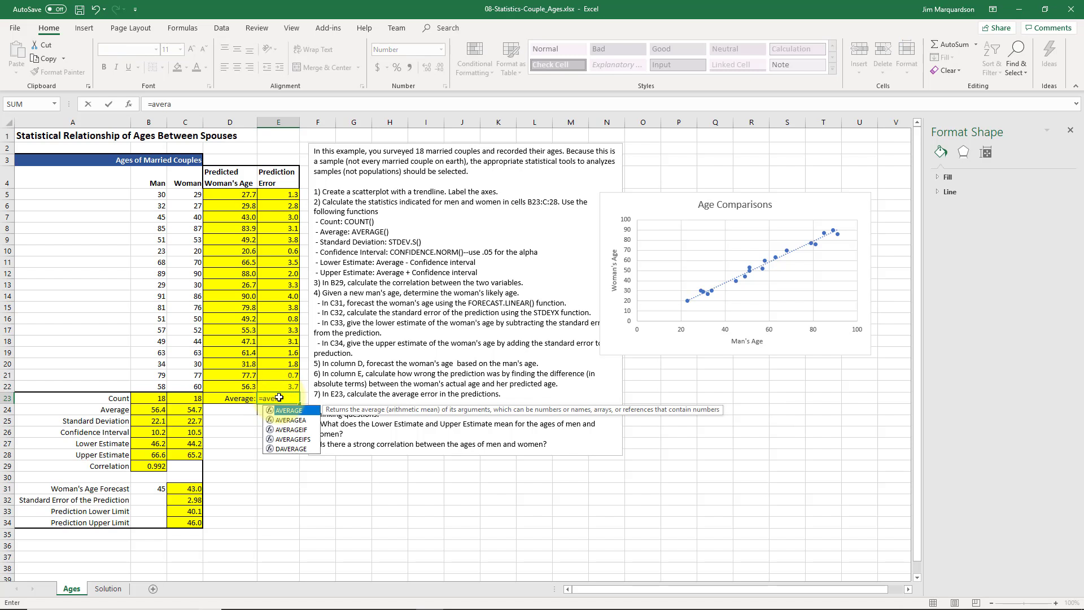
key("Tab")
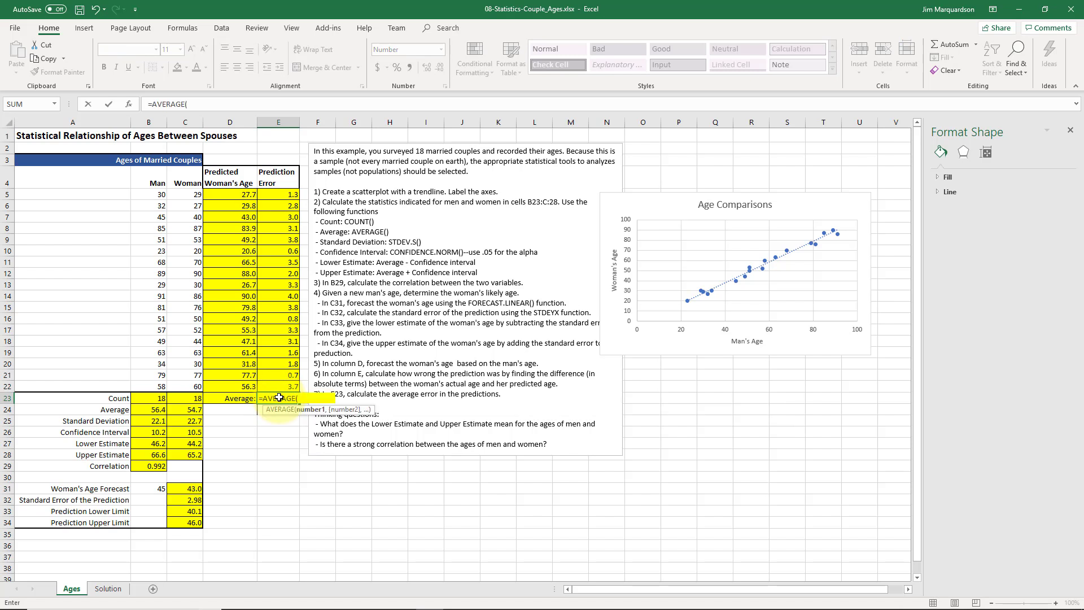
left_click_drag(280, 387, 273, 197)
key("Return")
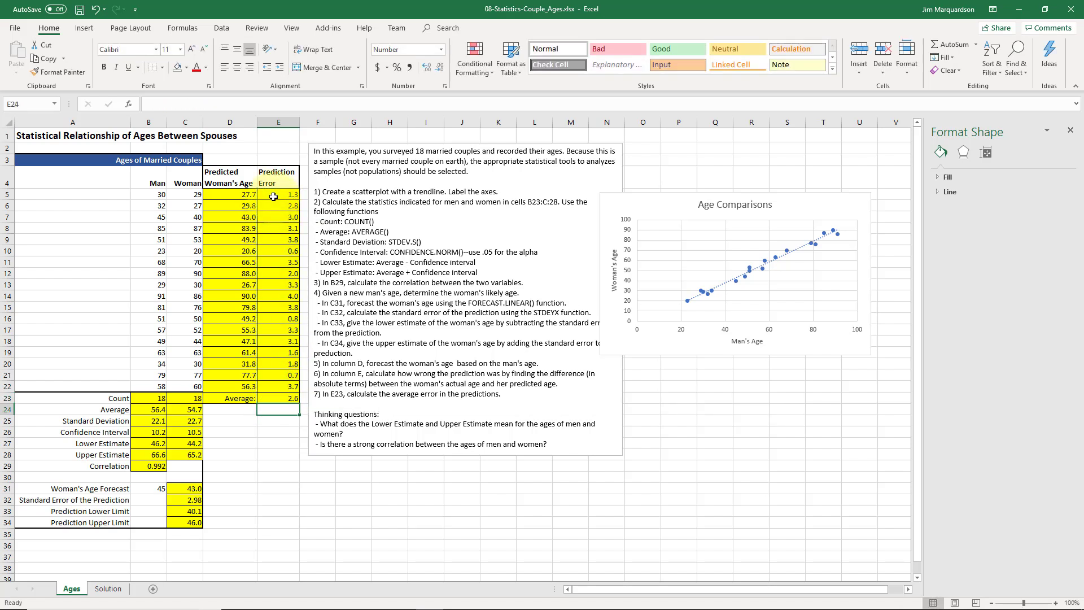
Step: Try zero and two decimal places for the average error in E23, ending with one decimal place
key("Up")
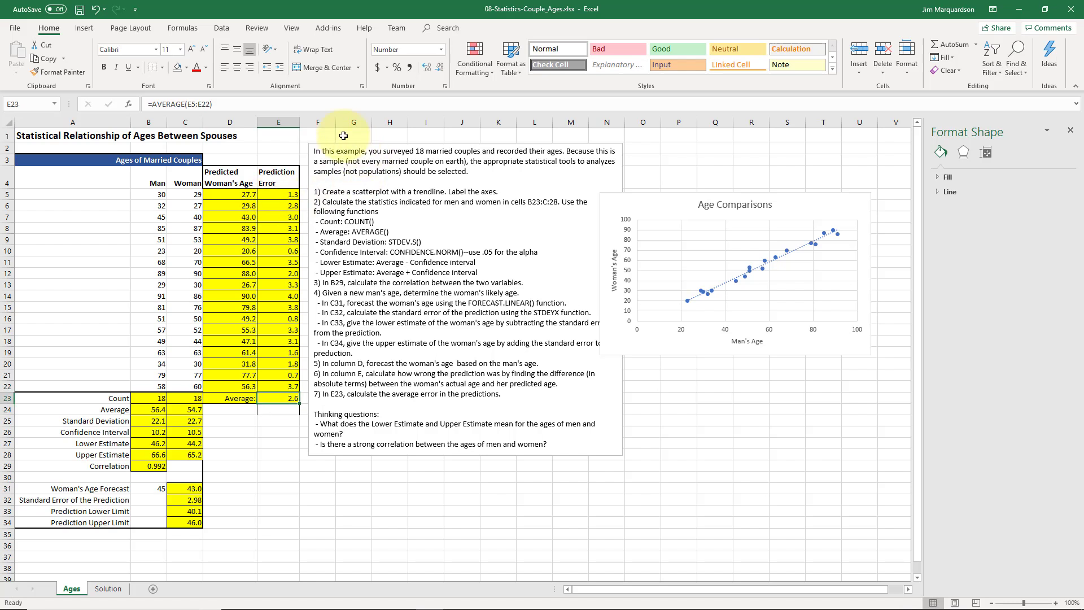
left_click(444, 68)
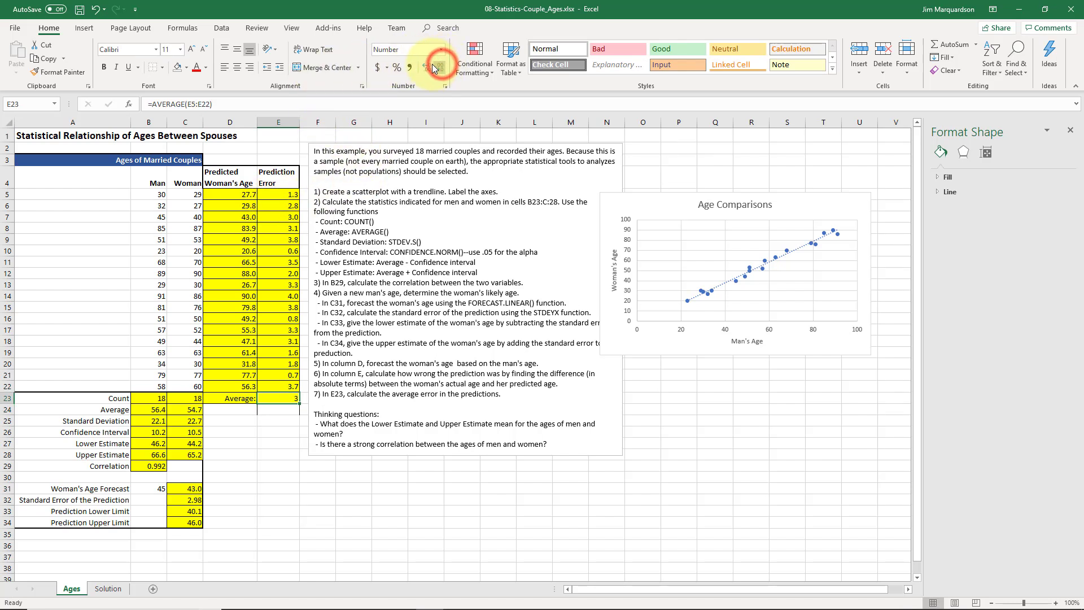
left_click(427, 68)
left_click(428, 68)
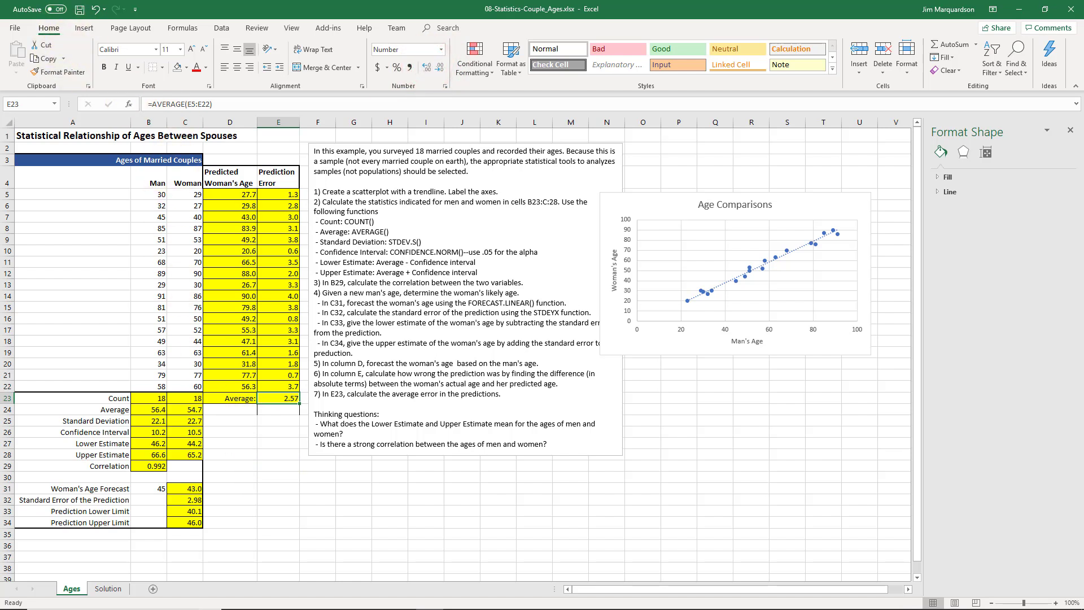
left_click(284, 399)
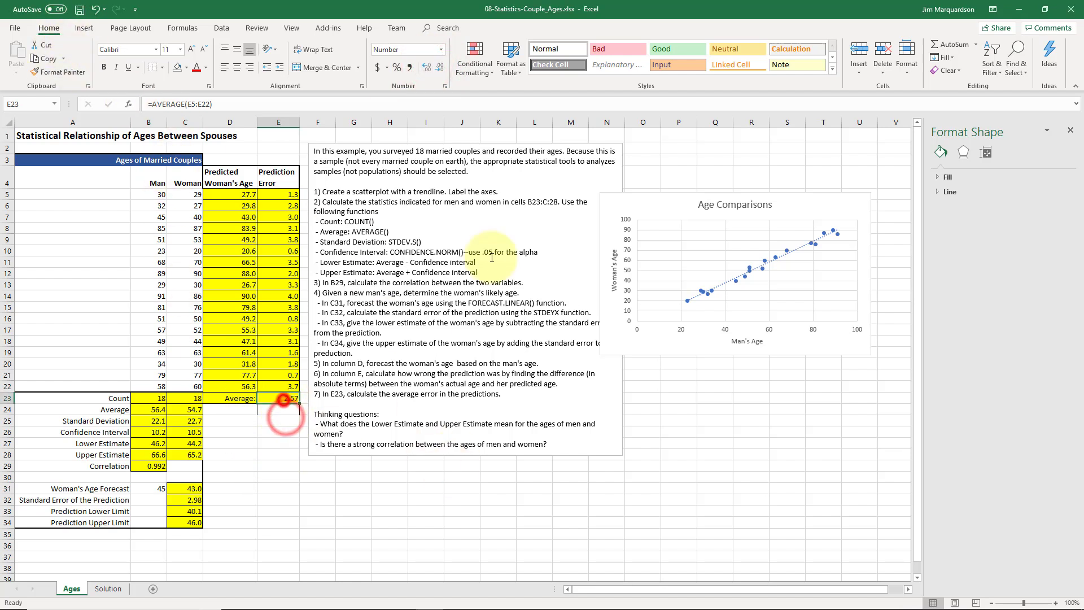
left_click(440, 67)
left_click(271, 417)
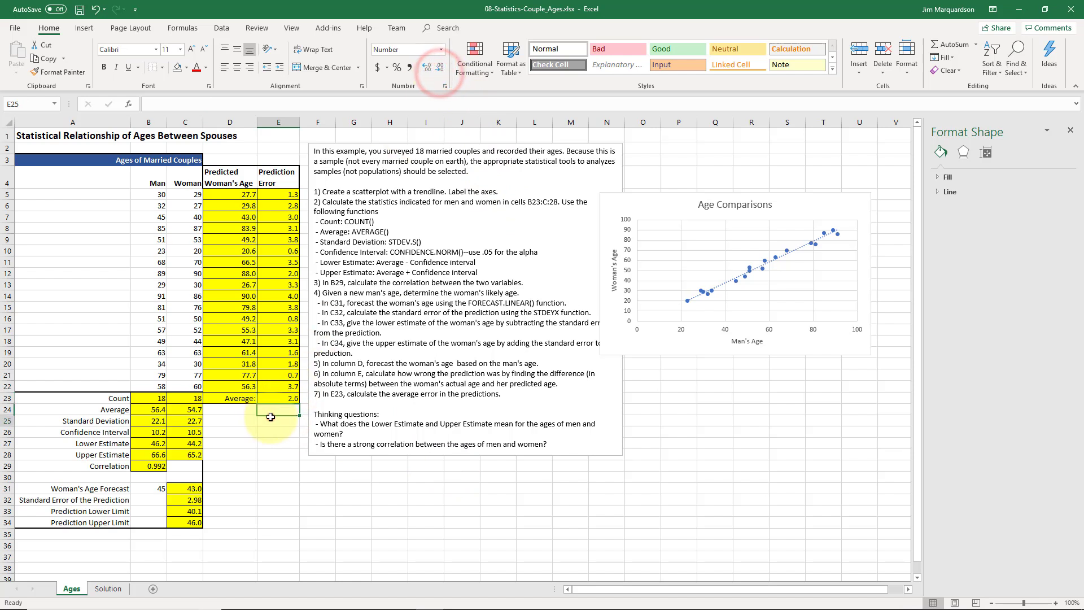
Step: Compare the average prediction error in E23 with the standard error of the prediction in C32
left_click(279, 402)
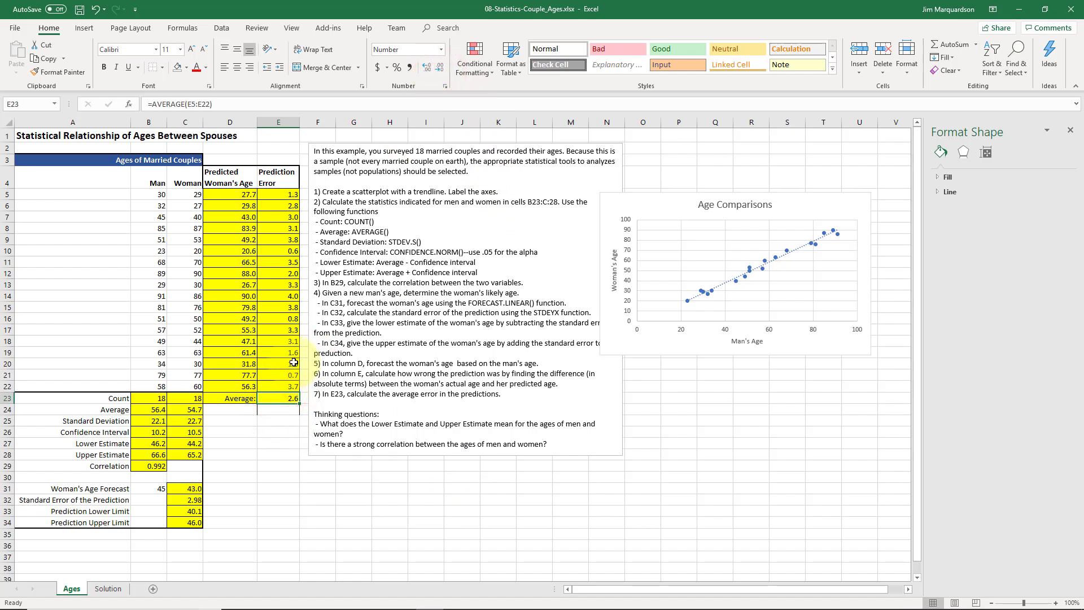
left_click(181, 500)
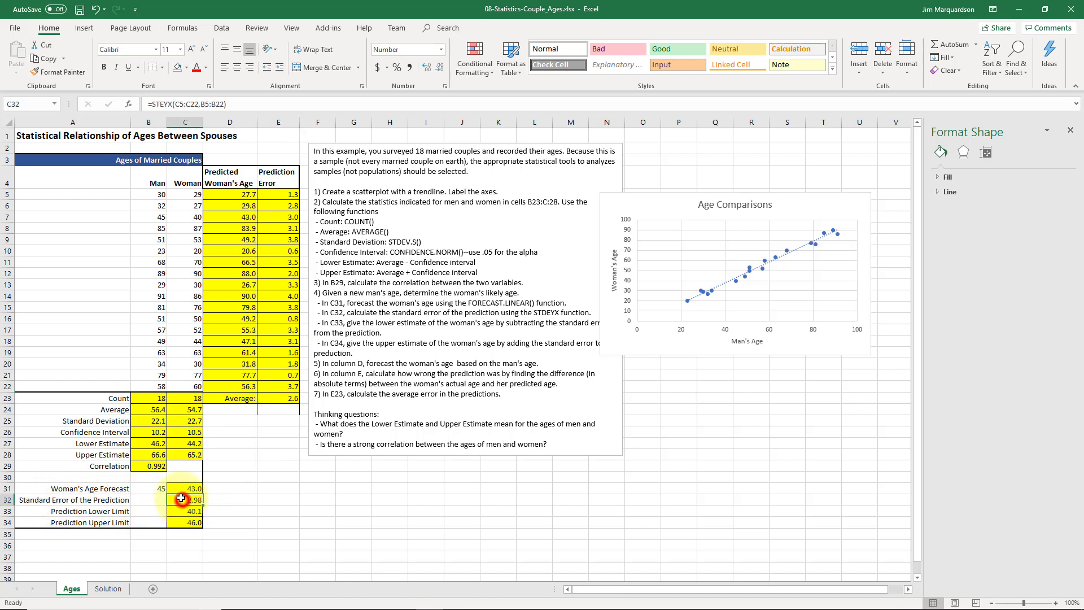
left_click(76, 500)
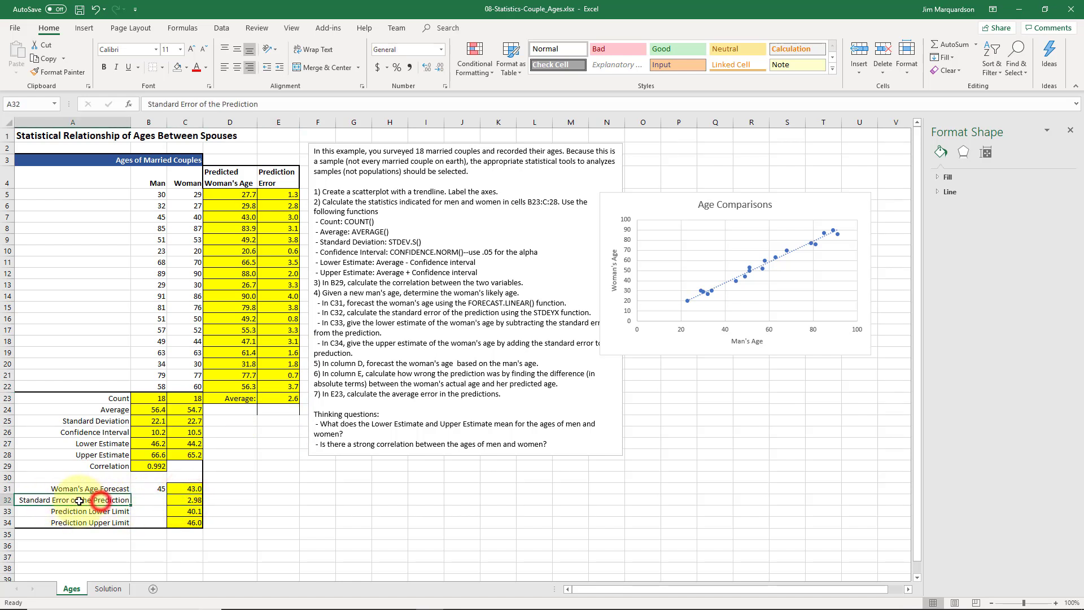
left_click(174, 506)
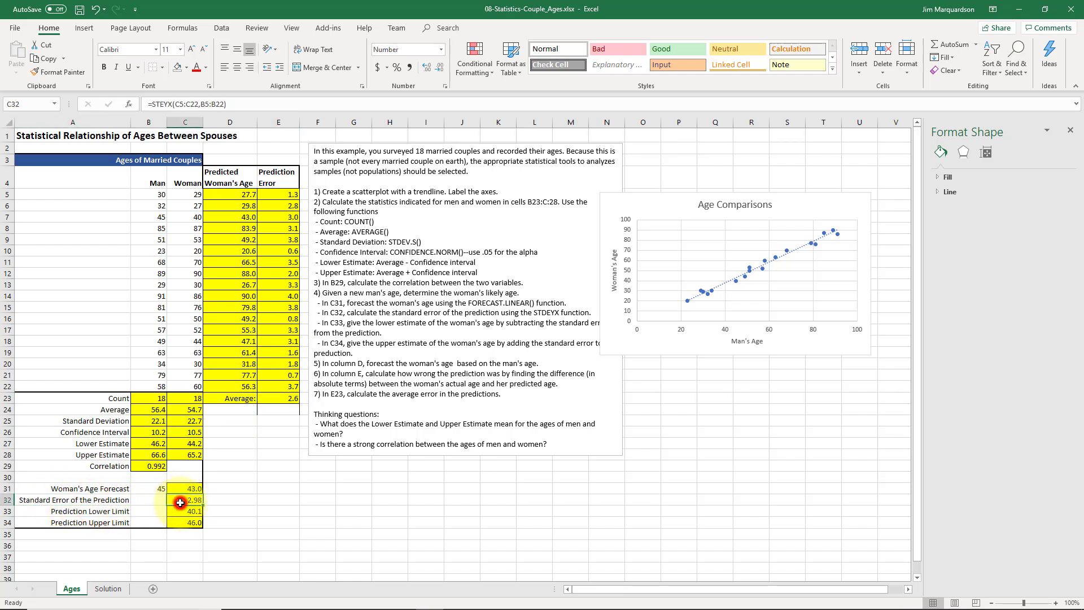
left_click(280, 399)
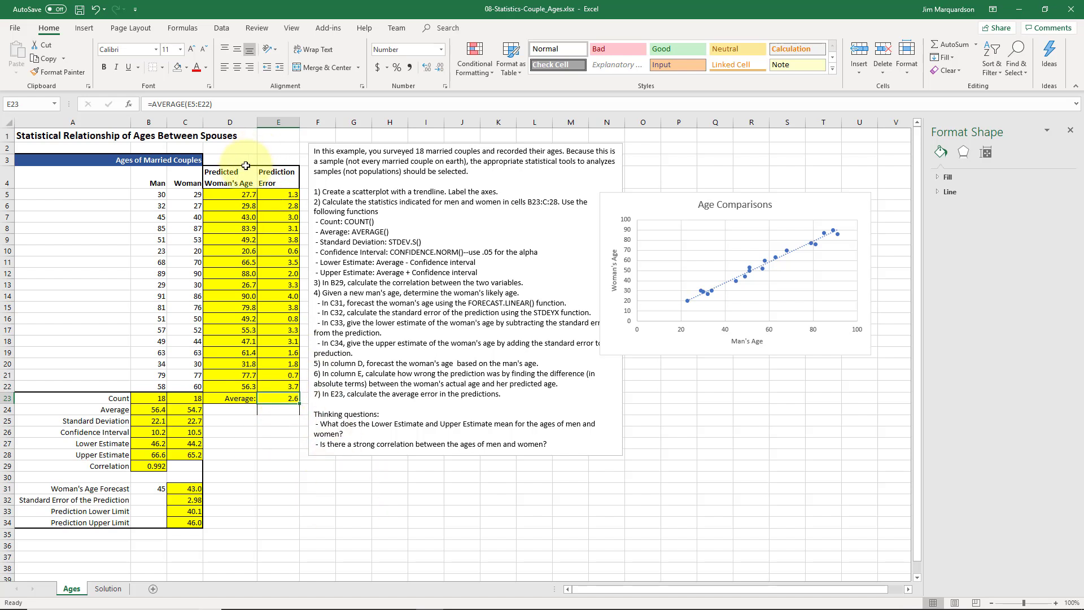
left_click(270, 397)
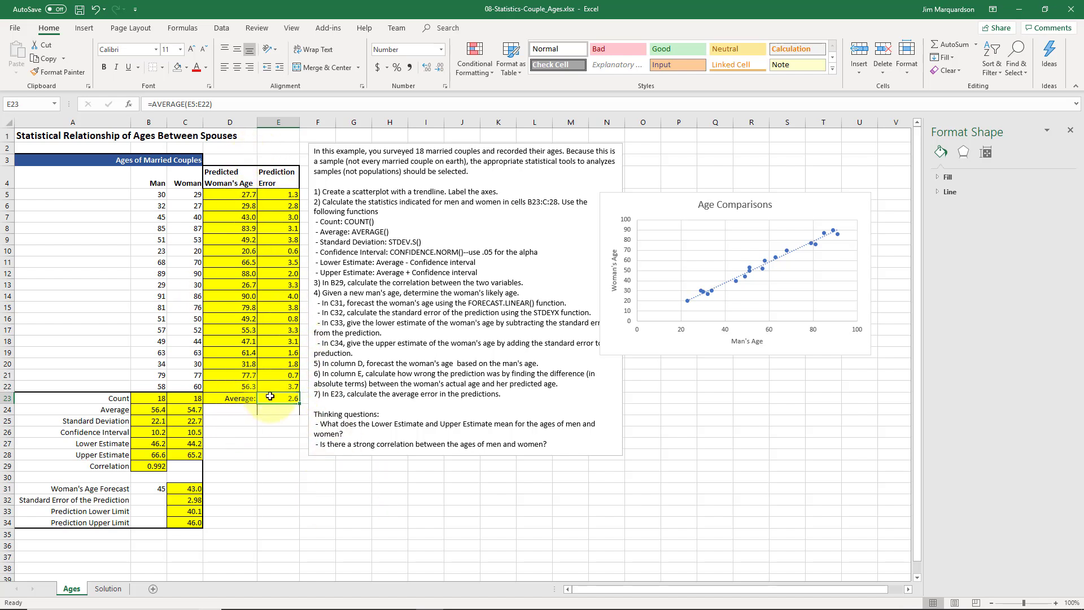
left_click(283, 398)
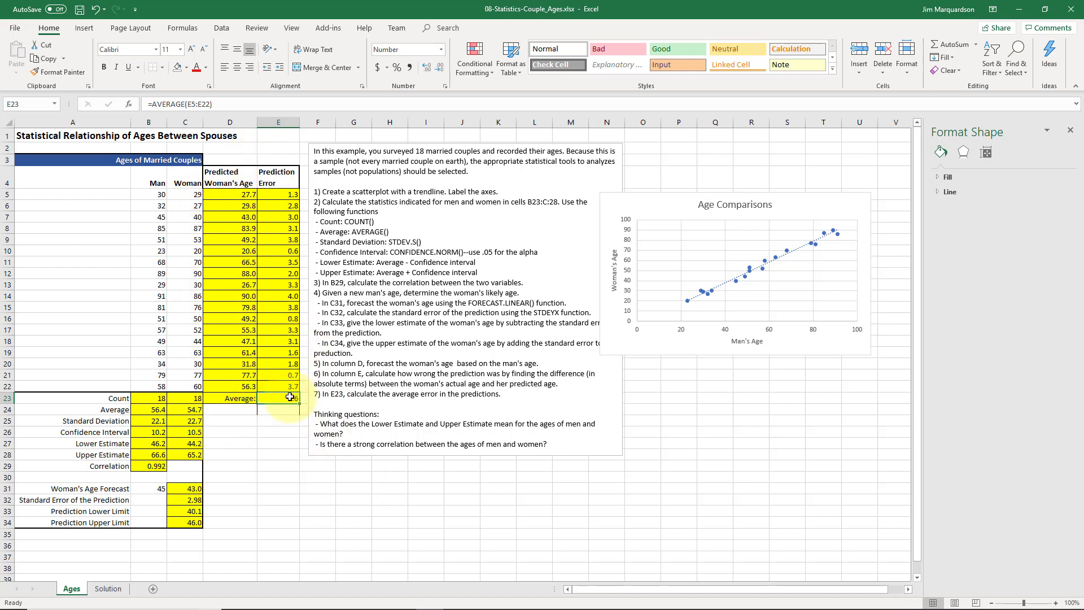
left_click(197, 501)
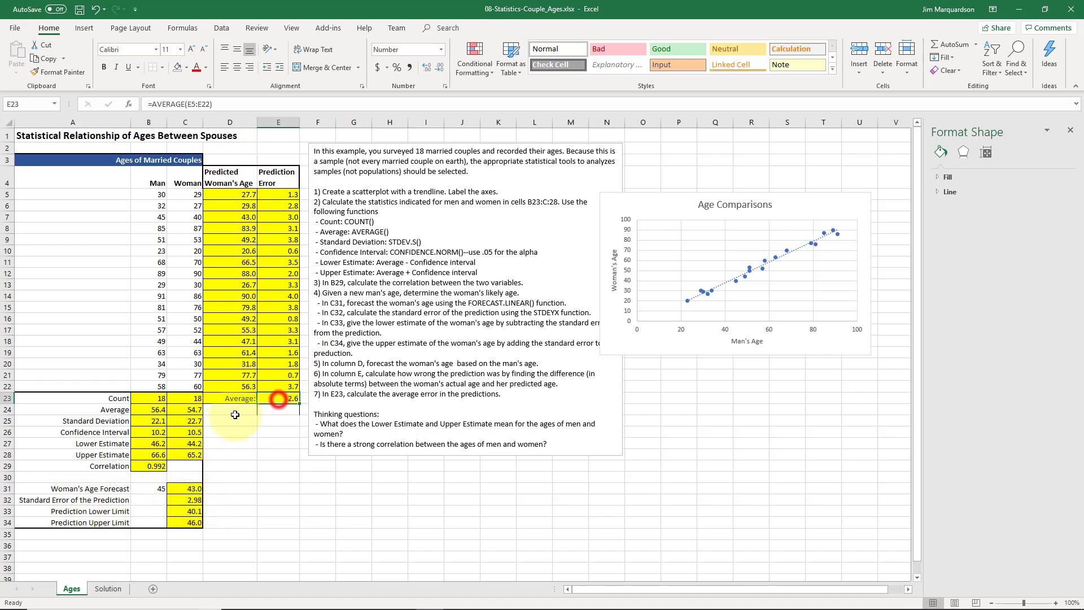
left_click(279, 402)
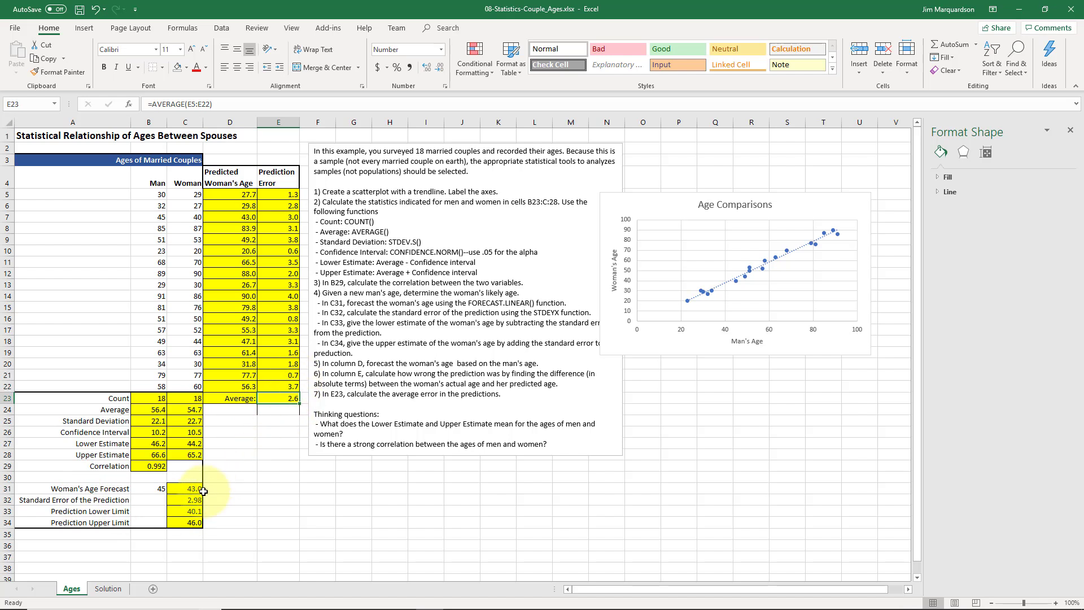
left_click(286, 402)
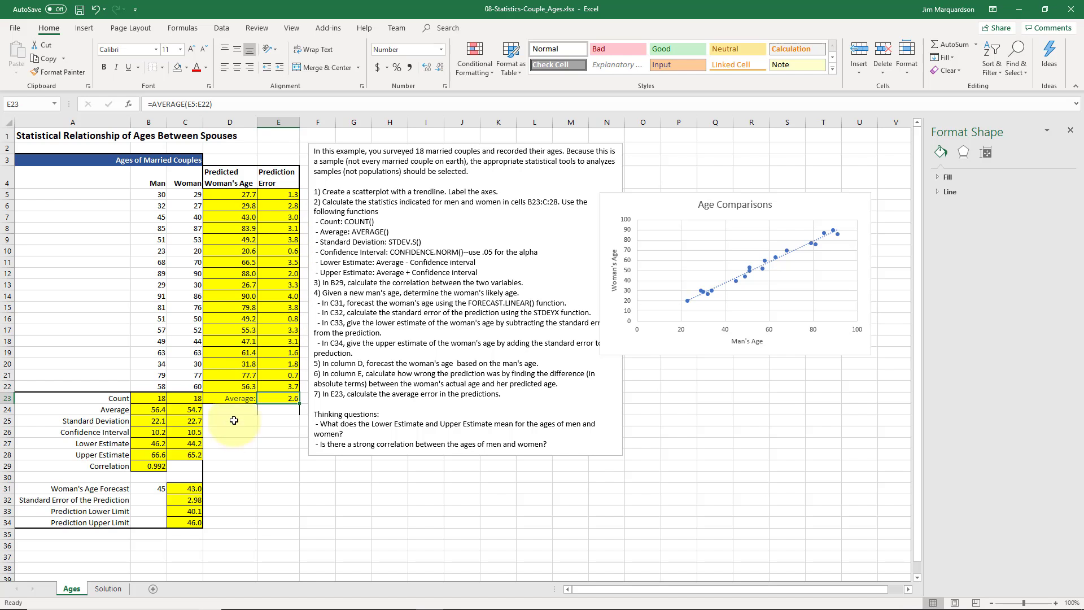
left_click(107, 500)
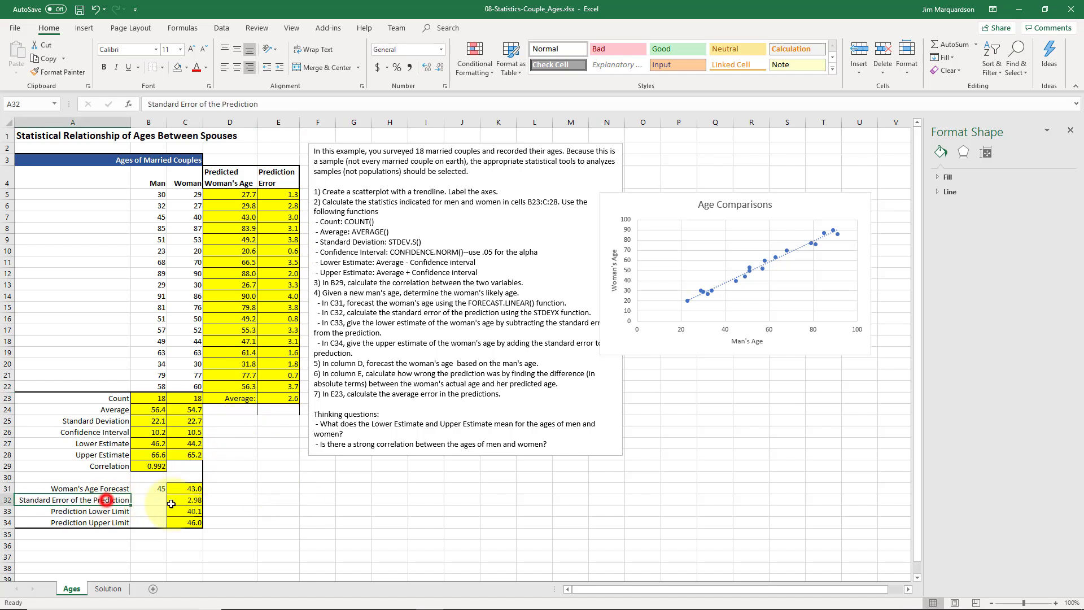
left_click(182, 500)
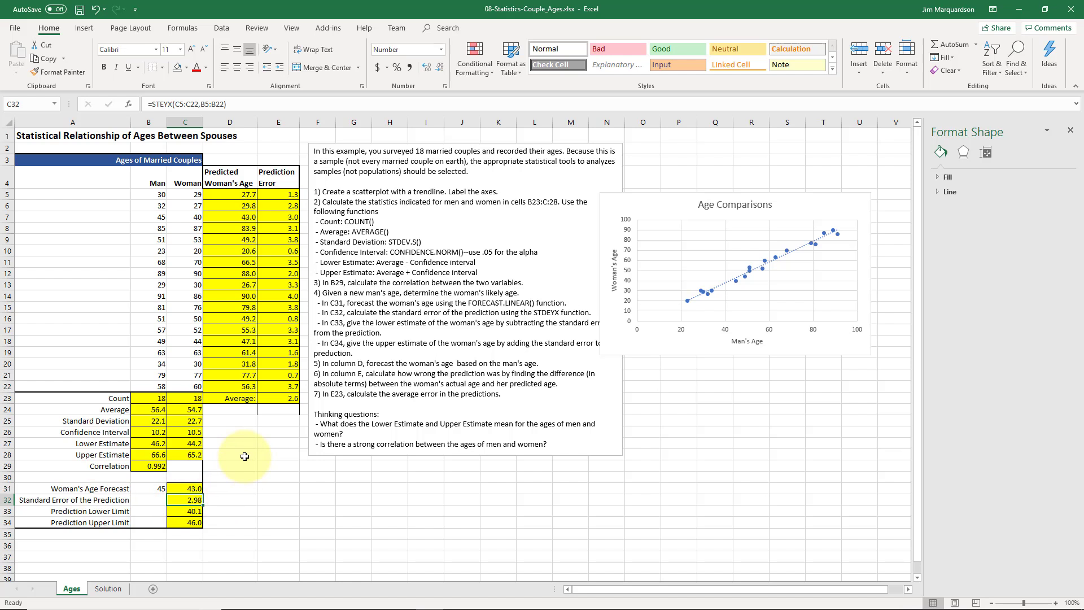
Step: Review the correlation between the men's and women's ages in B29 for the thinking question on its strength
left_click(275, 431)
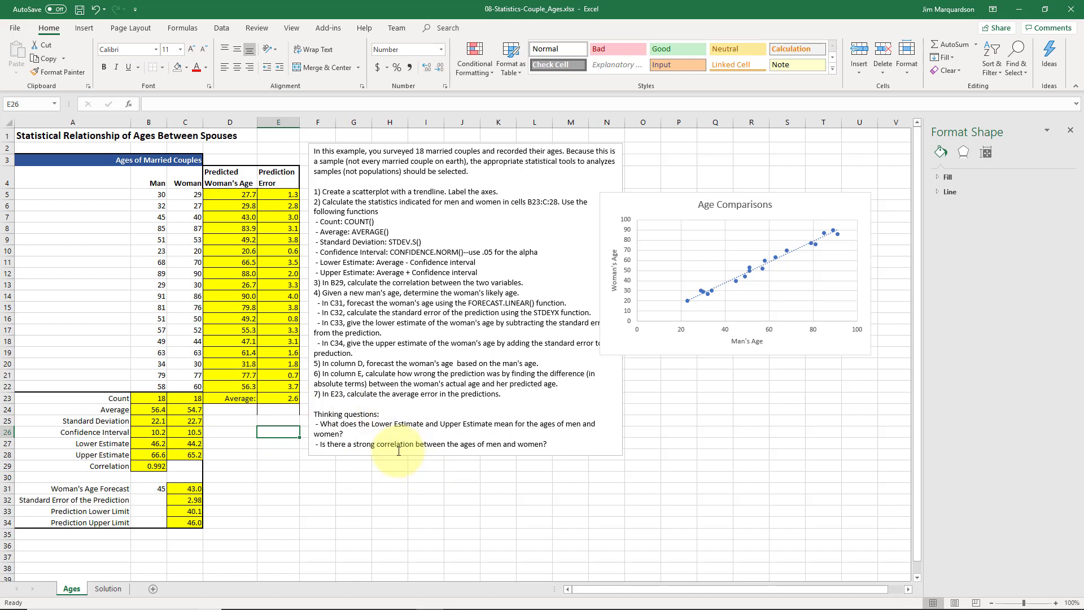
left_click(229, 468)
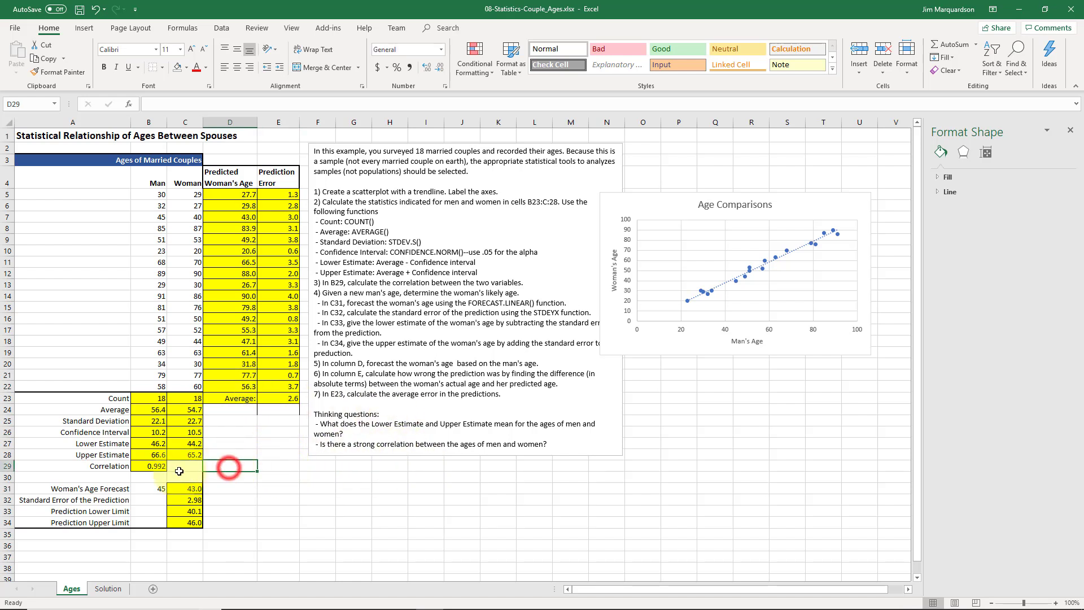
left_click(146, 467)
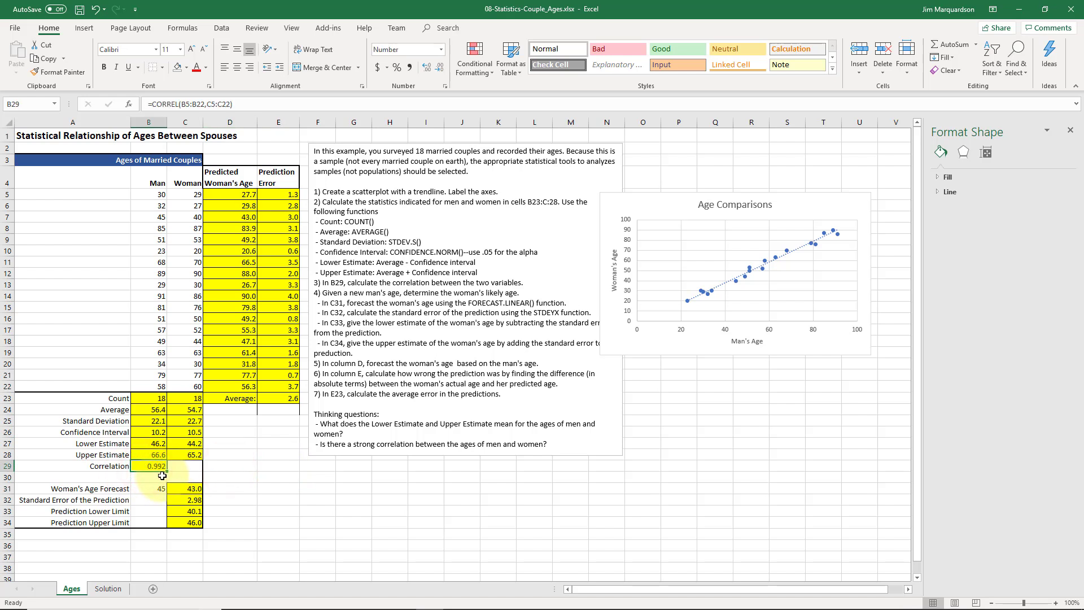
left_click(241, 455)
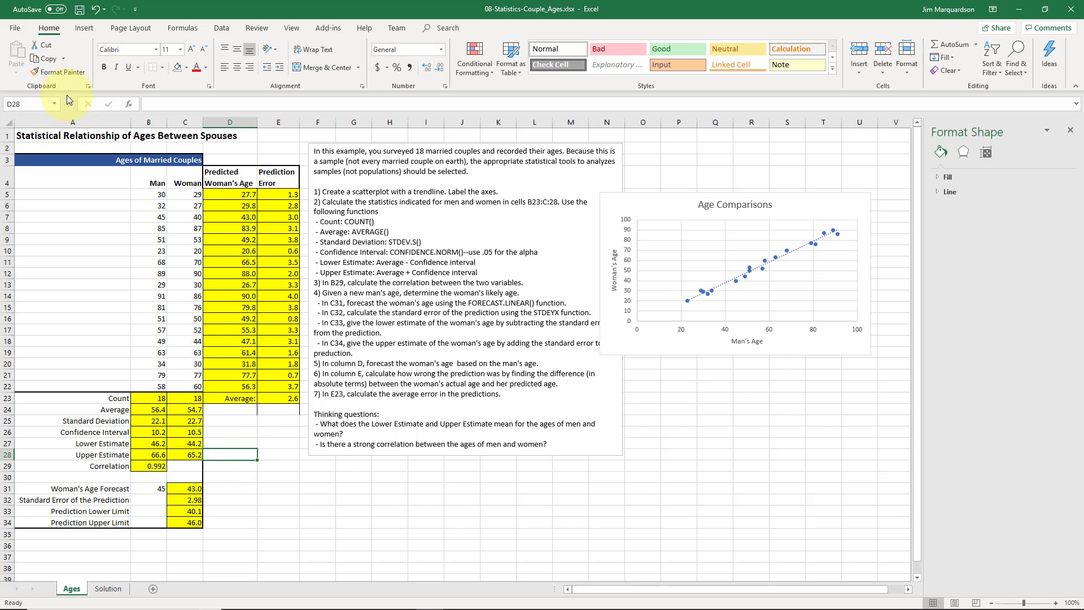